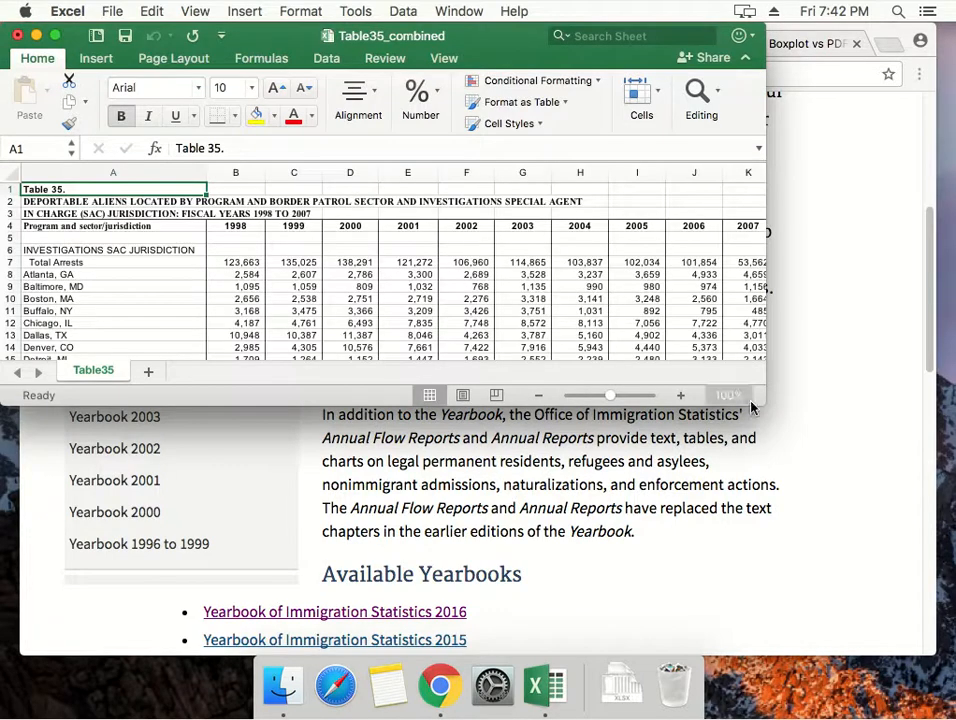
Enlarge the workbook window to fill the screen so the arrests table's rows and year columns show.
left_click_drag(790, 469, 955, 700)
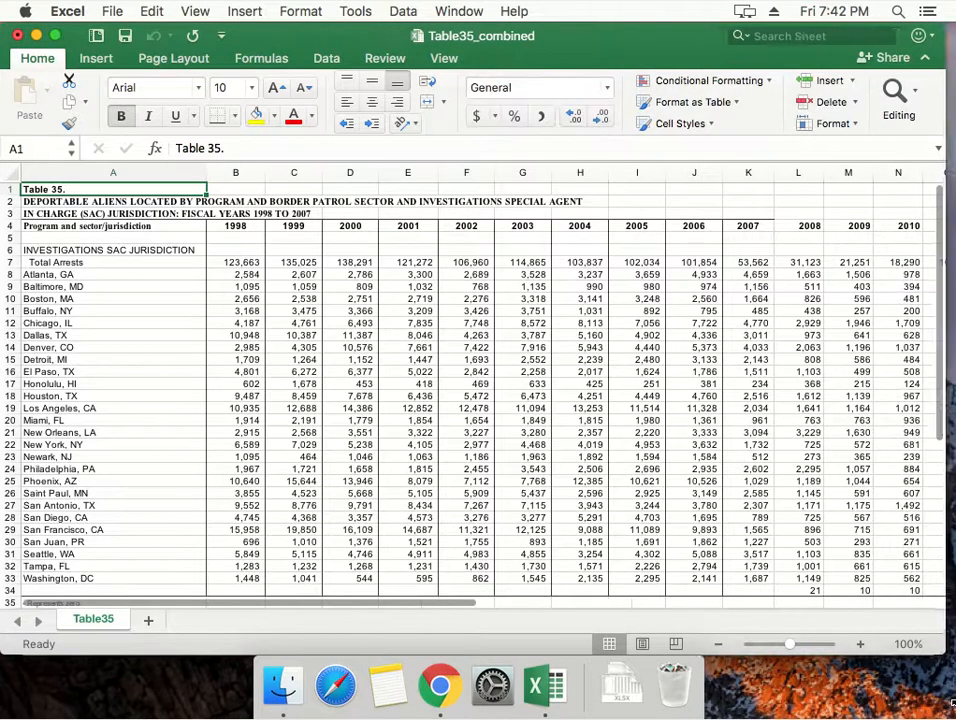
left_click(271, 322)
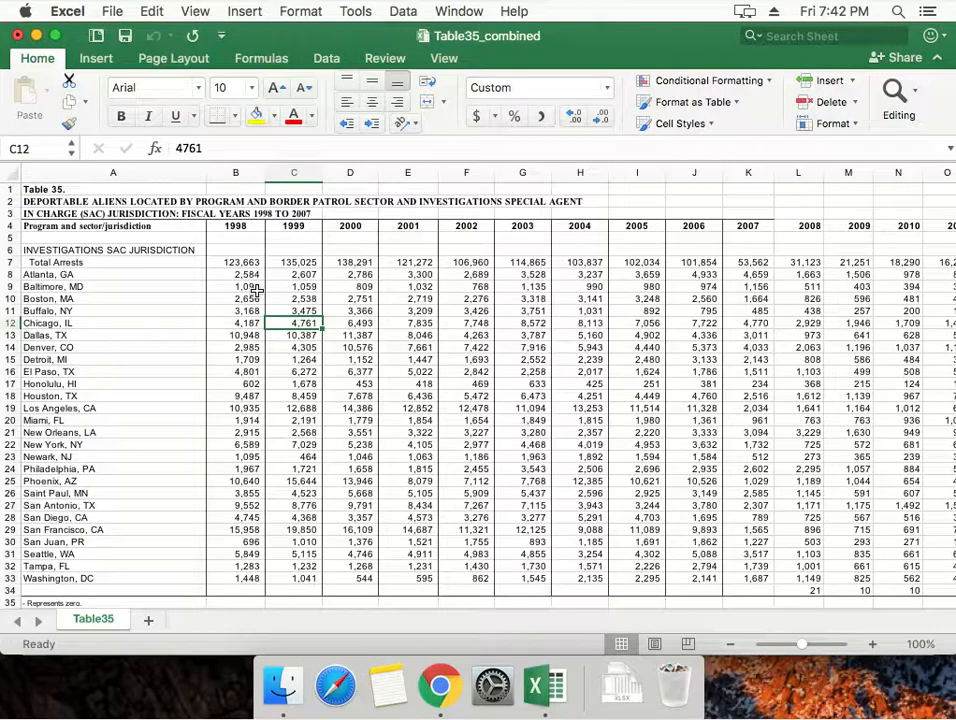
left_click(133, 284)
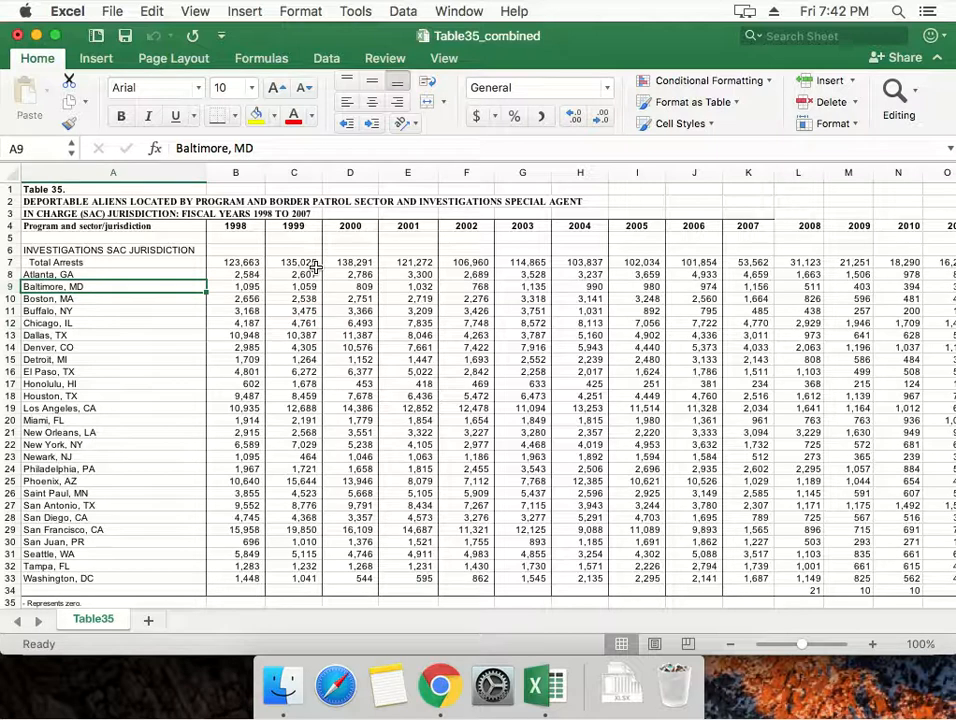
Examine the Baltimore, MD arrest figures across all year columns from 1998 to 2016.
key("Right")
key("Right")
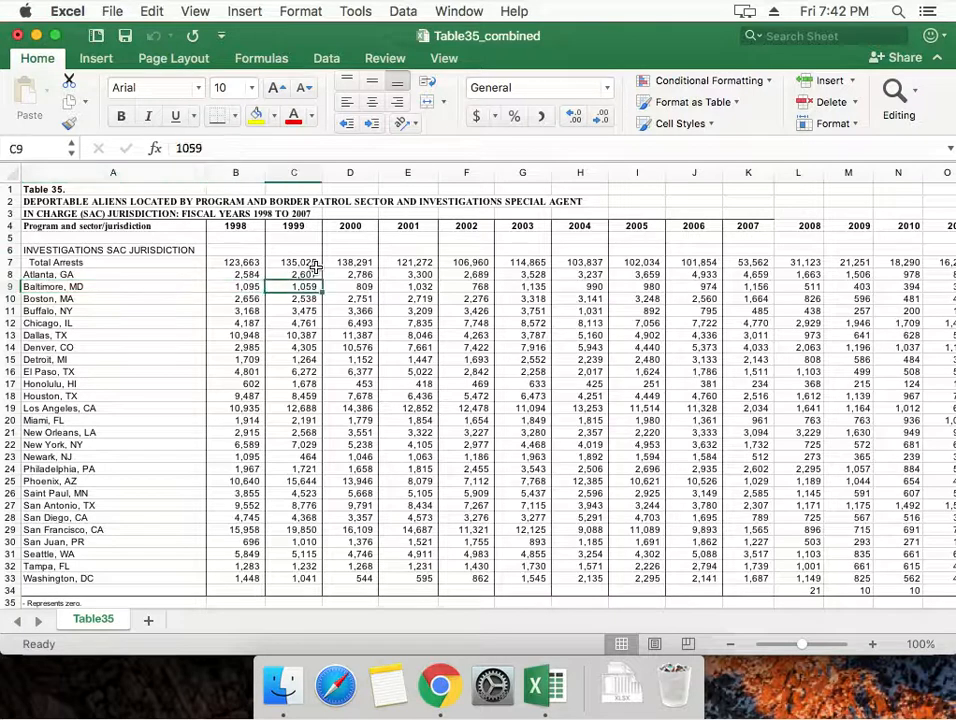
key("Right")
key("Right")
key("Right")
key("Right")
key("Right")
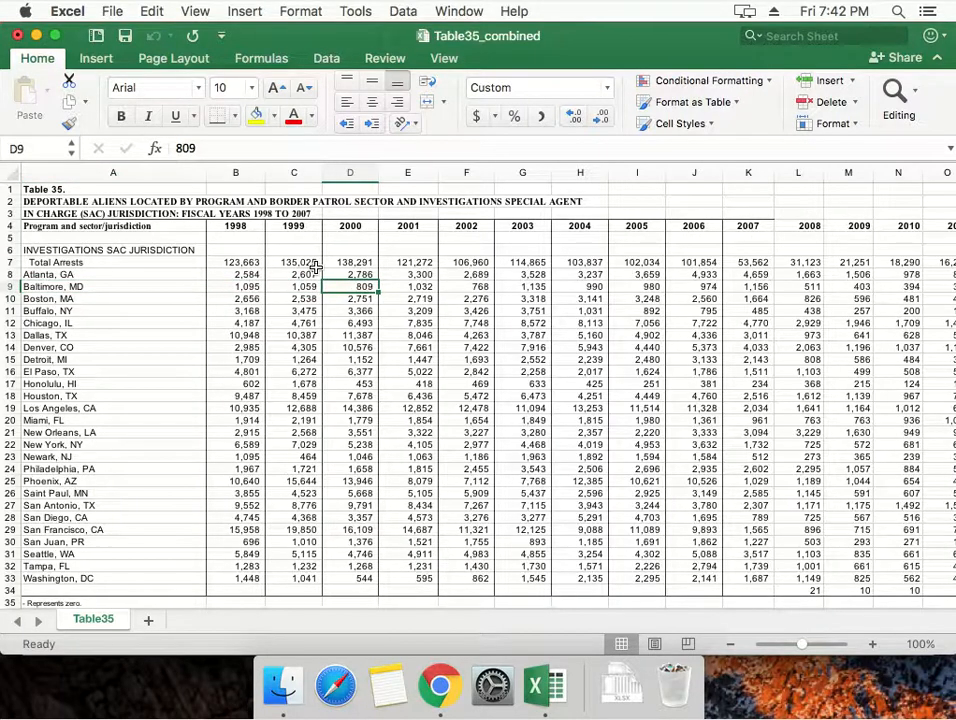
key("Right")
key("Right")
key("Right")
key("Right")
key("Right")
key("Right")
key("Right")
key("Right")
key("Right")
key("Right")
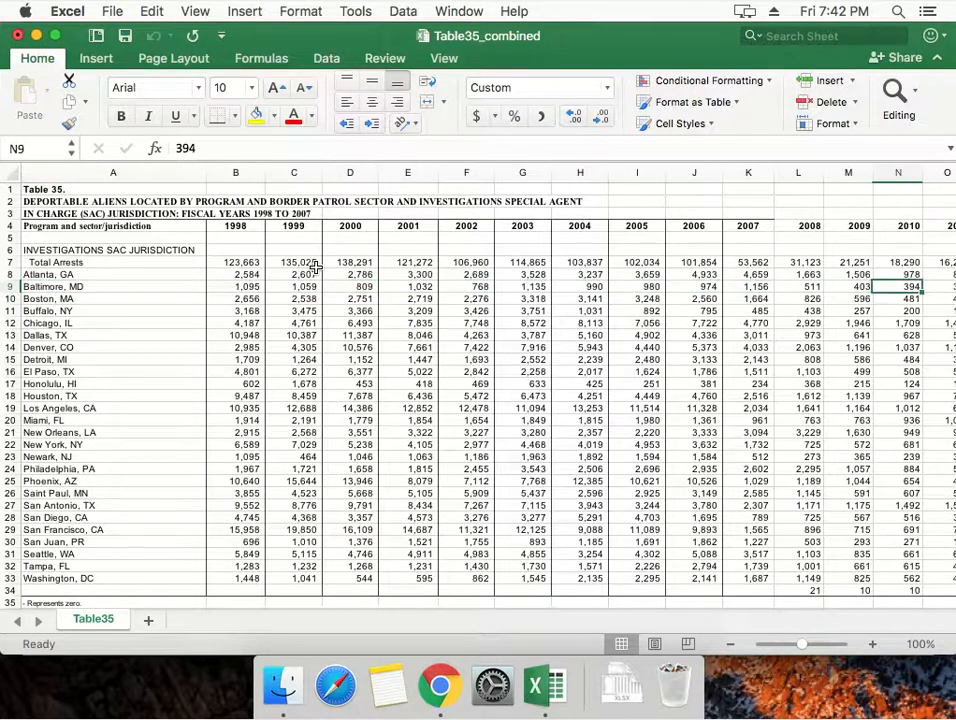
key("Right")
key("Right")
key("Right")
key("Left")
key("Left")
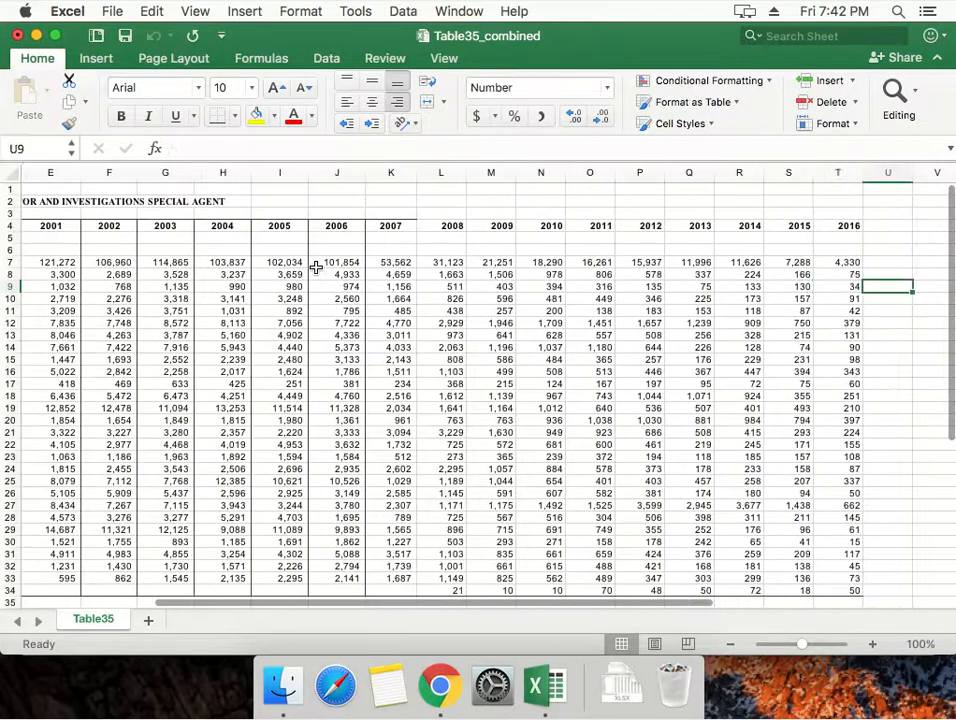
key("Left")
key("Left")
key("Left")
key("Left")
key("Left")
key("Left")
key("Left")
key("Left")
key("Left")
key("Left")
key("Left")
key("Left")
key("Left")
key("Left")
key("Left")
key("Left")
key("Up")
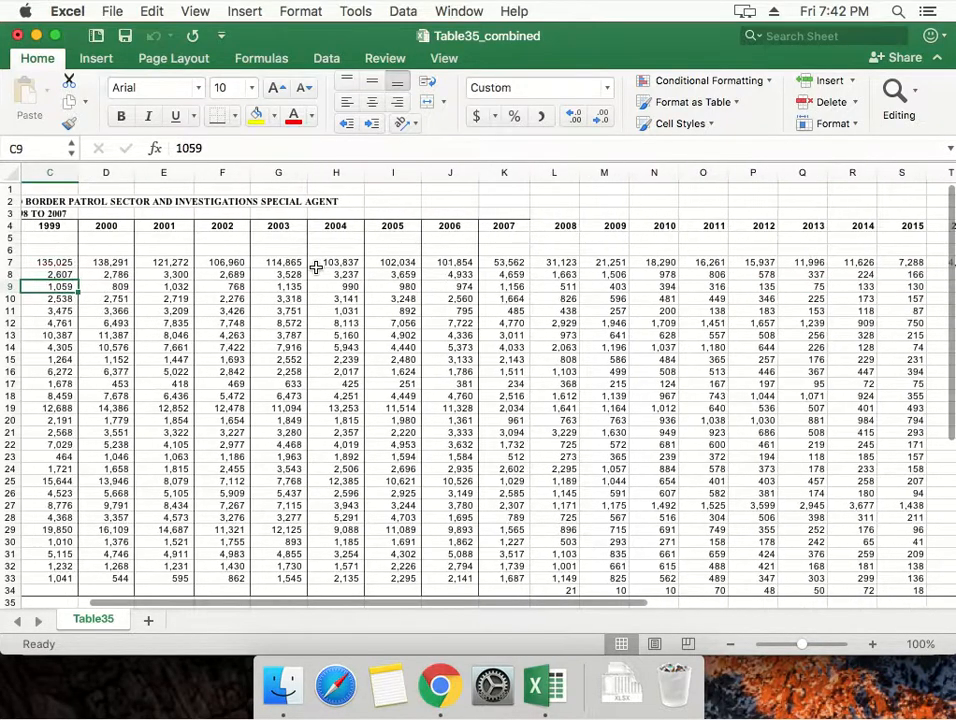
key("Left")
key("Left")
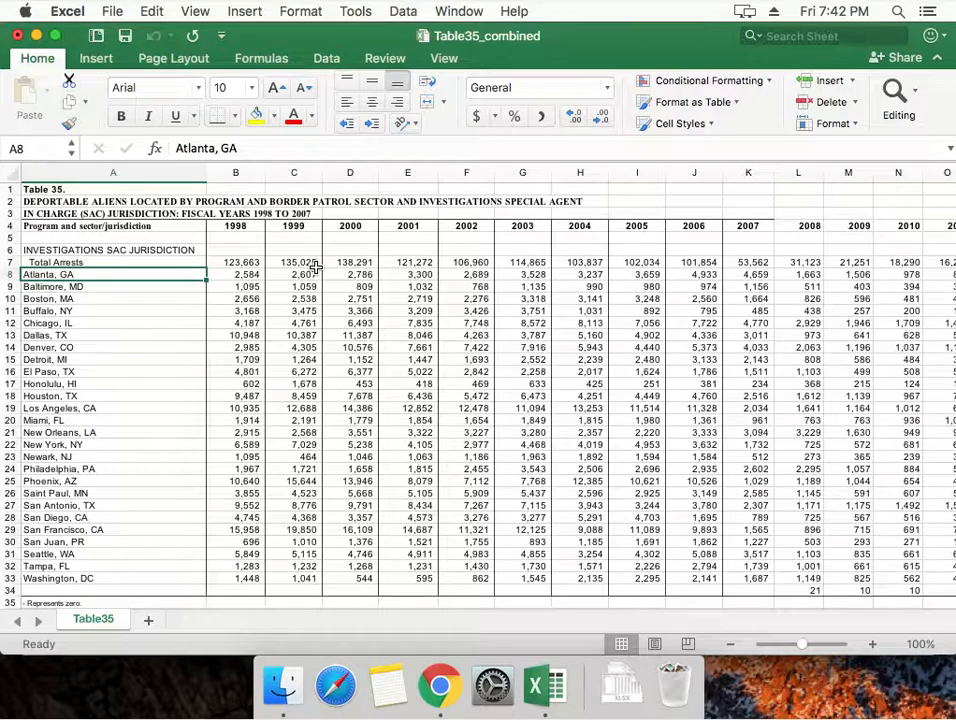
Examine the Atlanta, GA row and the header labels above it in the first column.
key("shift+Right")
key("shift+Right")
key("Left")
key("Up")
key("Up")
key("Up")
key("Up")
key("Down")
key("Down")
key("Down")
key("Down")
key("Right")
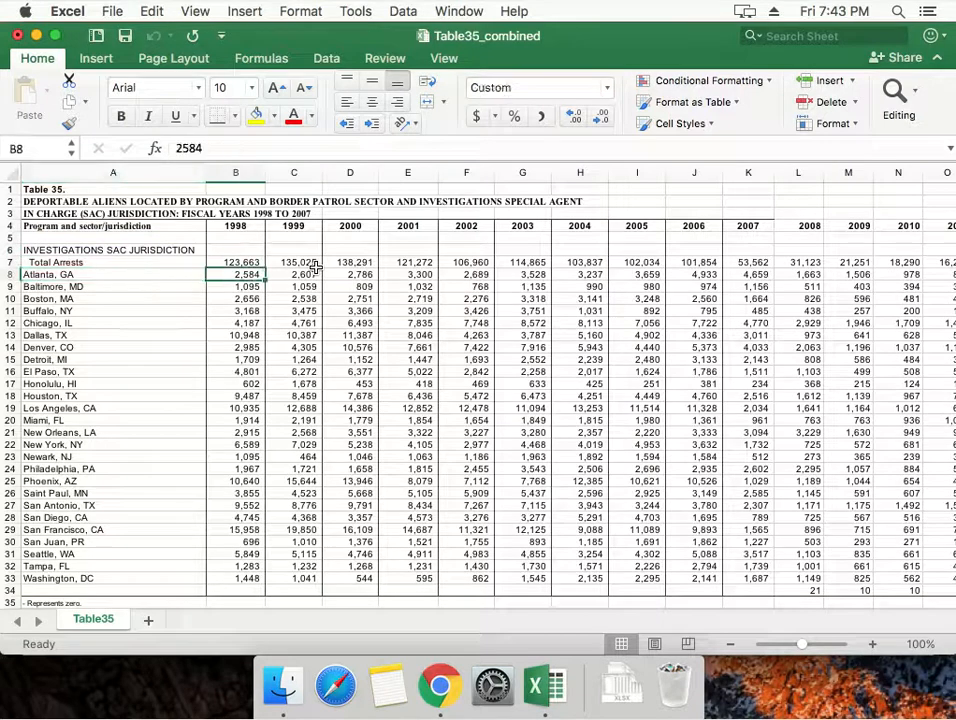
Change the end year in the table title in cell A3 to 2016.
key("Up")
key("Up")
key("Up")
key("Up")
key("Left")
key("Up")
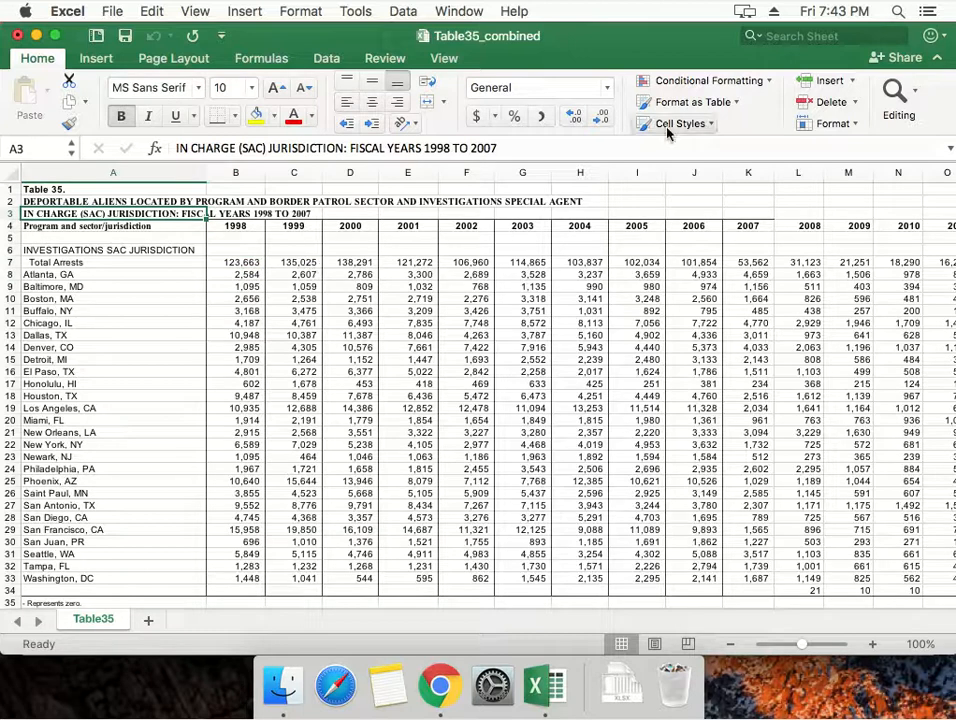
left_click(521, 147)
key("BackSpace")
key("BackSpace")
type("16")
key("Return")
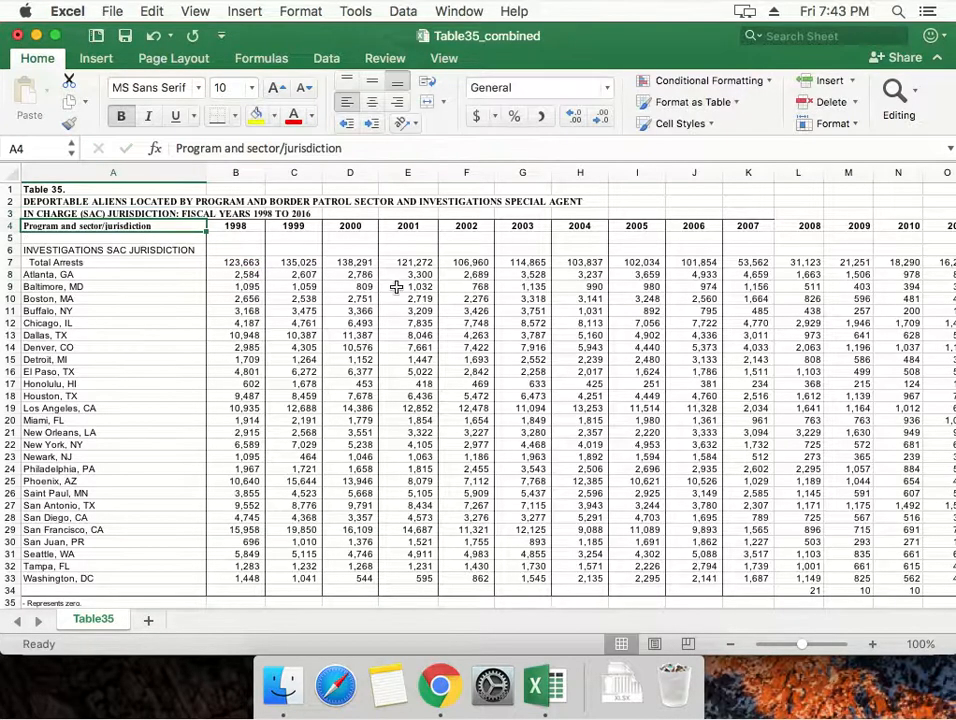
Look through the Baltimore, MD row from 2001 to the latest years and return to its label.
left_click(397, 287)
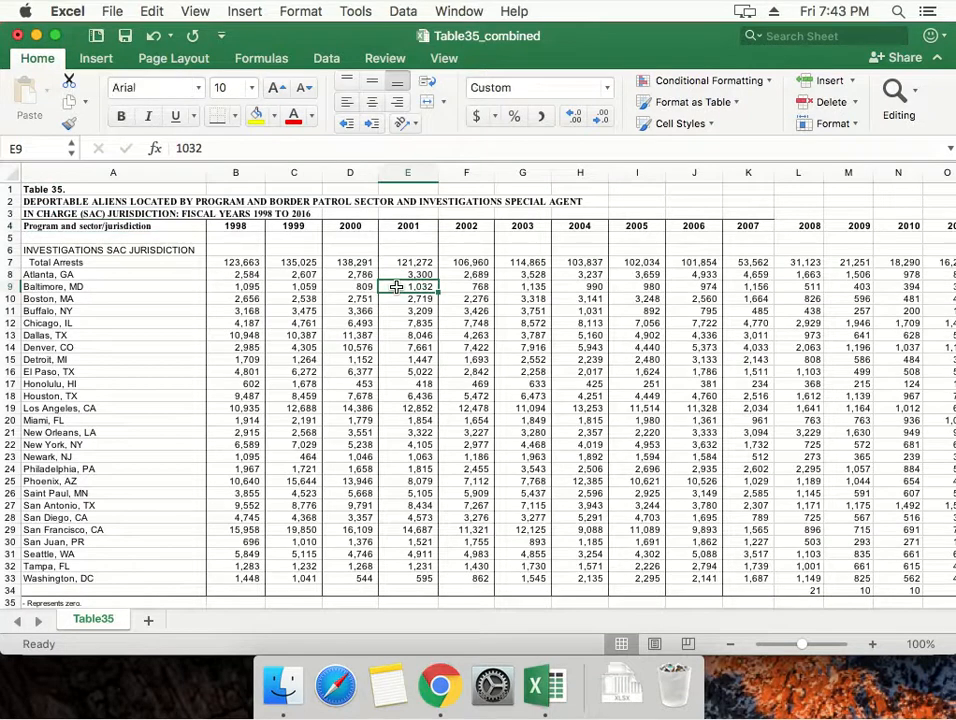
key("Right")
key("Right")
key("Right")
key("Right")
key("Right")
key("Right")
key("Right")
key("Right")
key("Right")
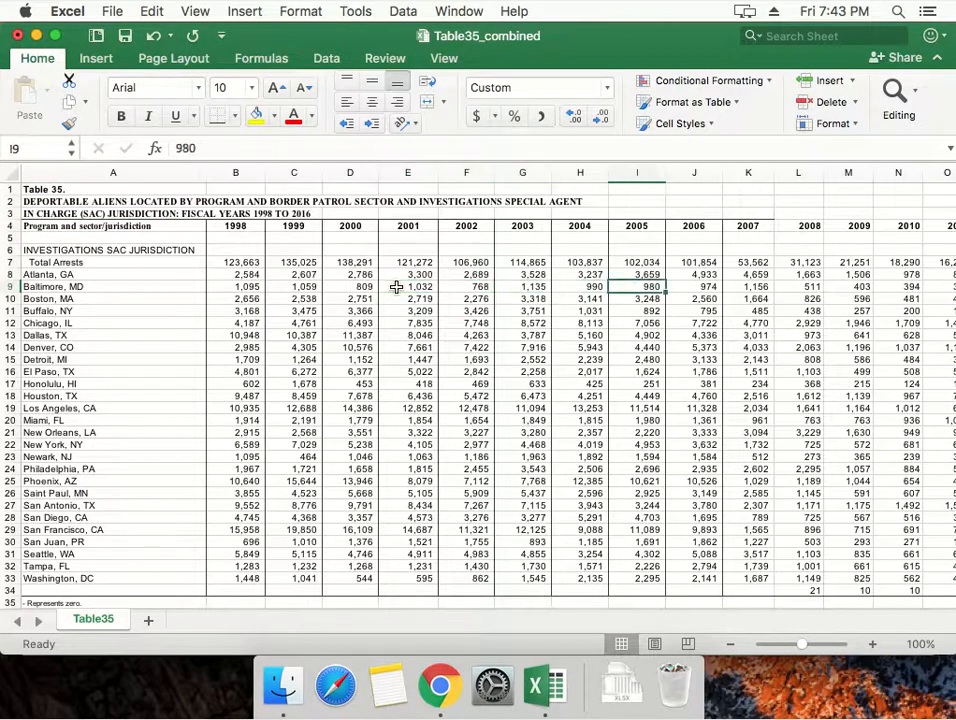
key("Right")
key("Right")
key("Right")
key("Right")
key("Right")
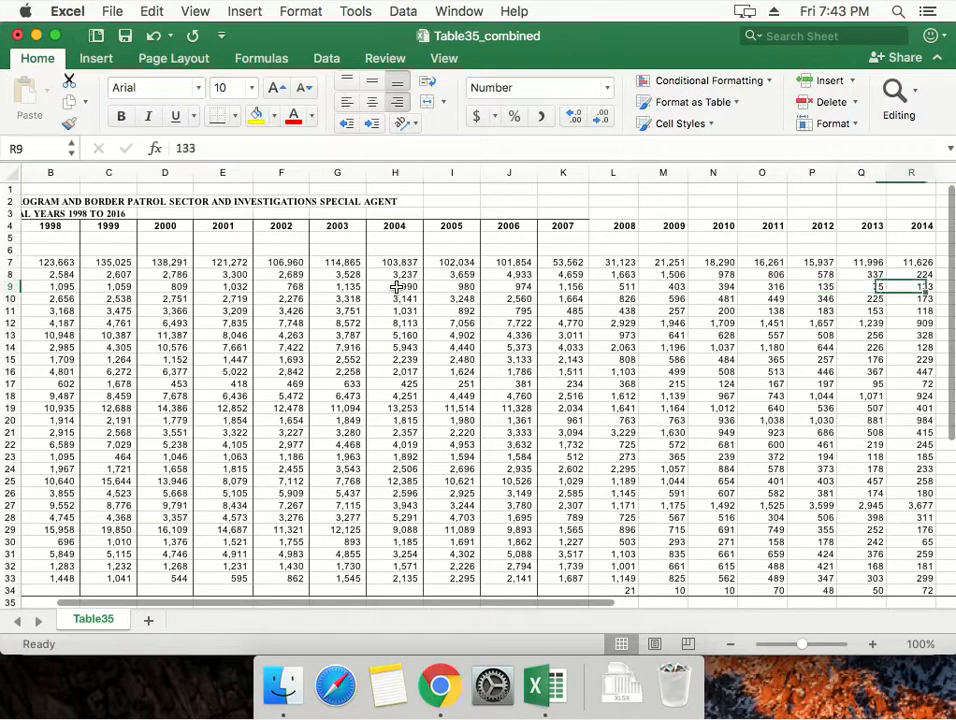
key("Right")
key("Left")
key("Left")
key("Left")
key("Left")
key("Left")
key("Left")
key("Left")
key("Left")
key("Left")
key("Left")
key("Left")
key("Left")
key("Left")
key("Left")
key("Left")
key("Left")
key("Left")
key("Left")
key("Left")
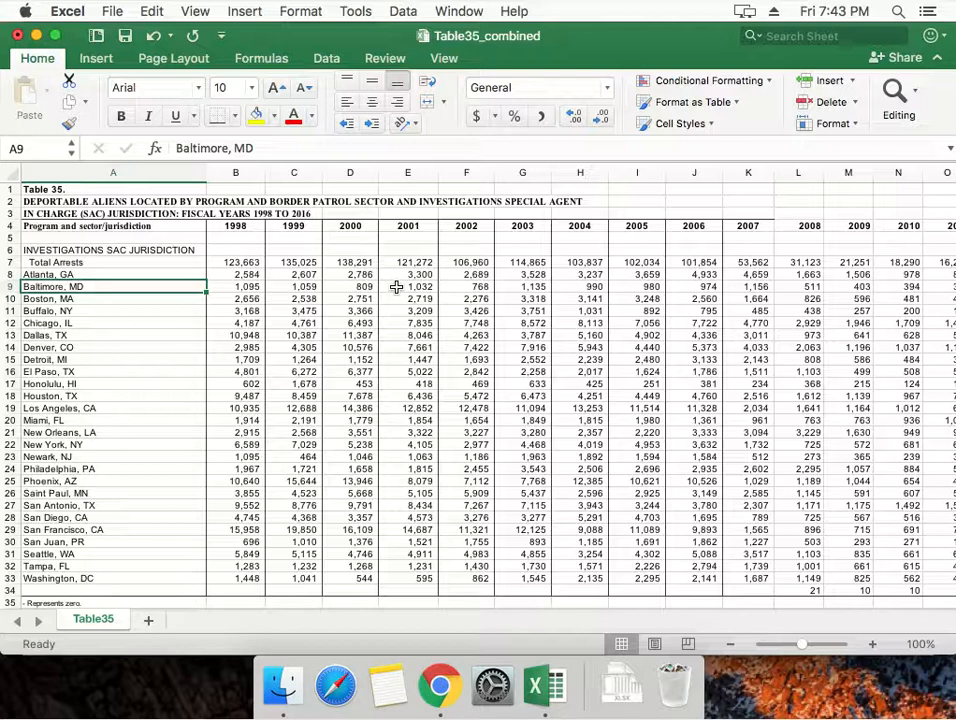
key("Up")
key("shift+Right")
key("shift+Right")
key("shift+Right")
key("shift+Right")
key("shift+Right")
key("shift+Right")
key("shift+Right")
key("shift+Right")
key("shift+Right")
key("shift+Right")
key("shift+Right")
key("shift+Right")
key("shift+Right")
key("shift+Right")
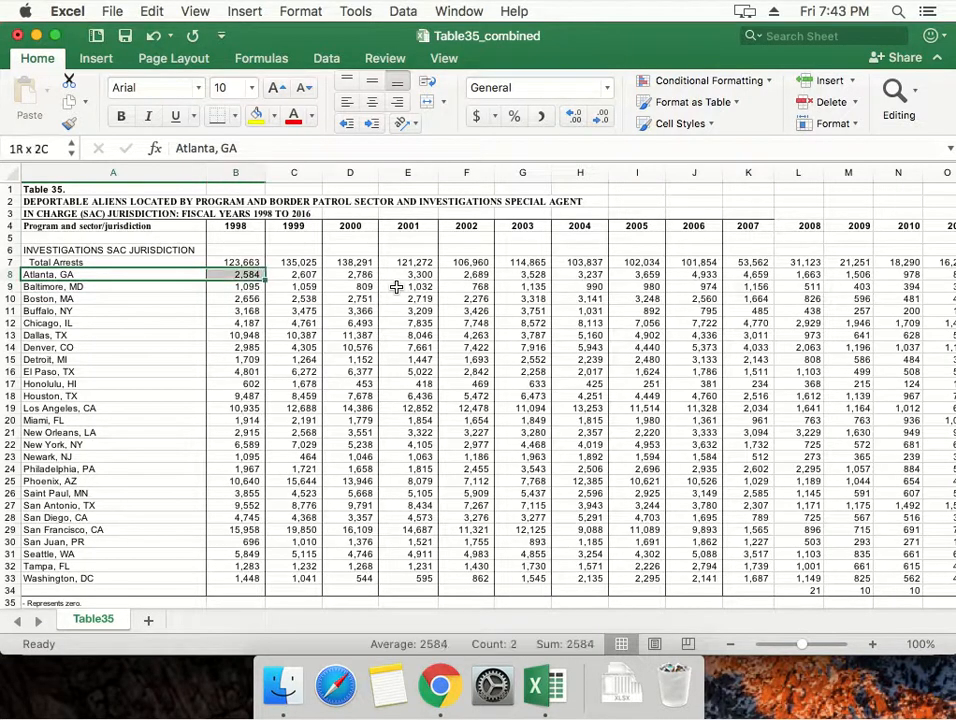
scroll(396, 287, "left", 2)
key("Up")
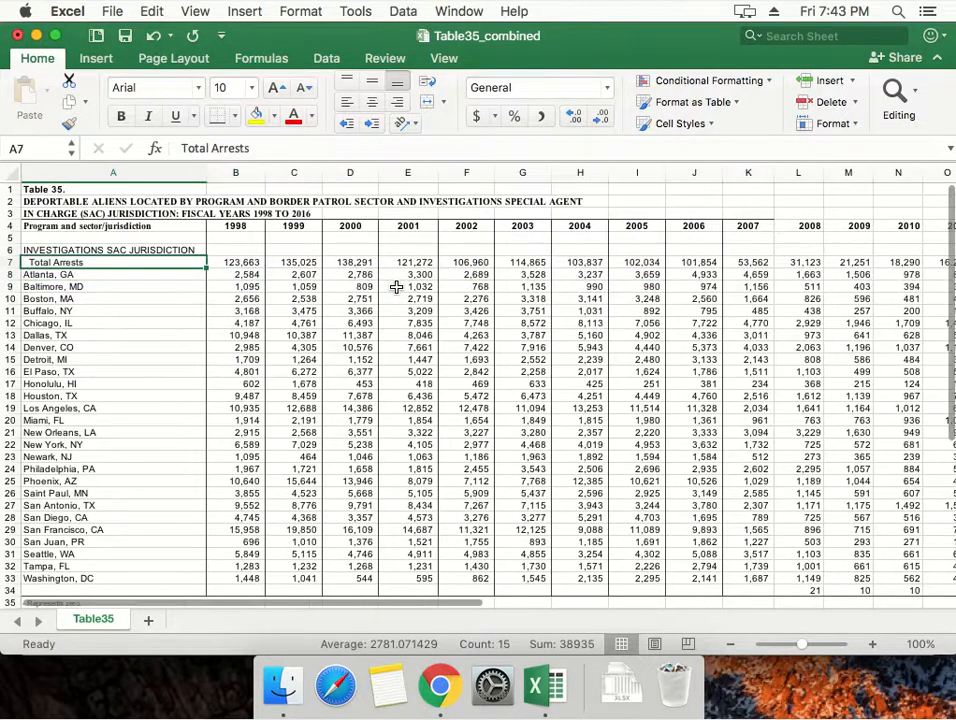
key("shift+Right")
key("shift+Right")
key("shift+Right")
key("shift+Right")
key("shift+Right")
key("shift+Right")
key("shift+Right")
key("shift+Right")
key("shift+Right")
key("shift+Right")
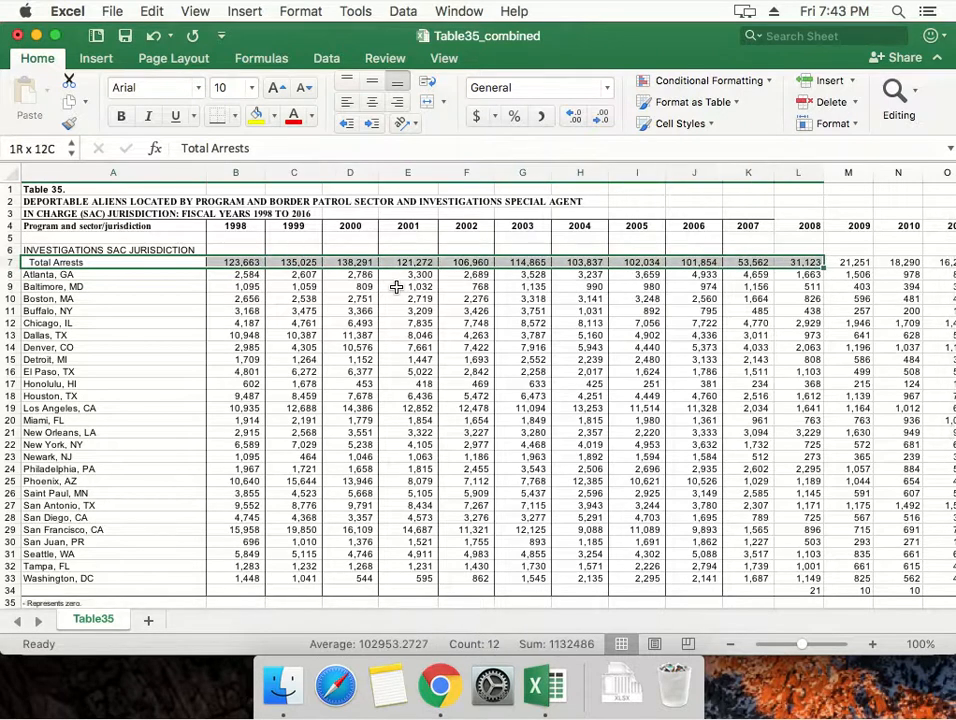
key("shift+Right")
Copy the range A4:T7, covering the year headers through Total Arrests, and add a new worksheet.
key("Up")
key("Up")
key("Up")
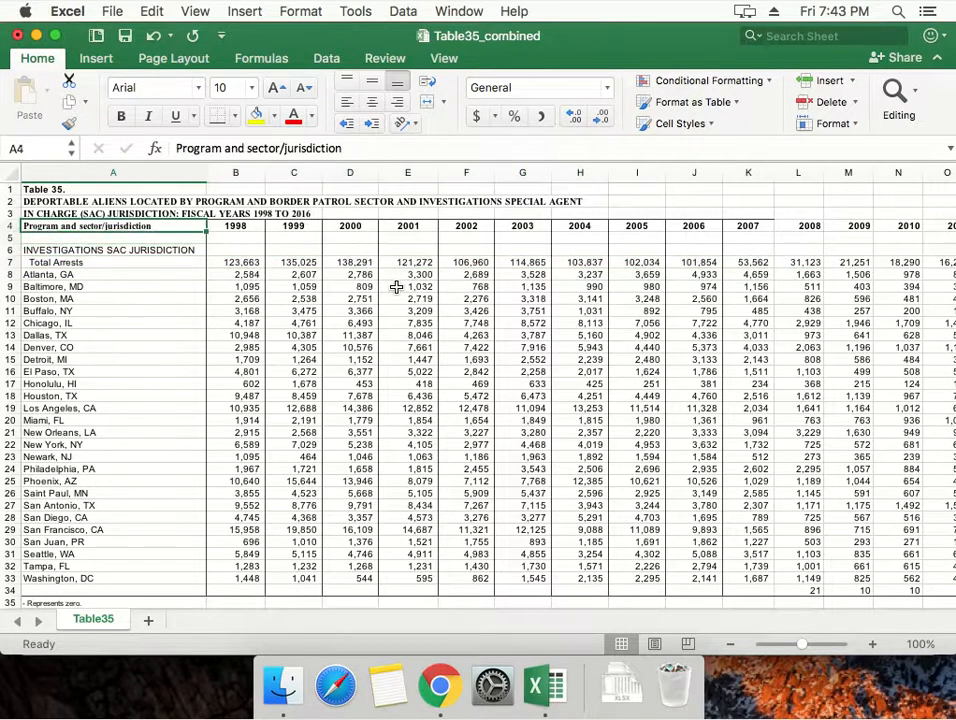
key("shift+Down")
key("shift+Down")
key("shift+Down")
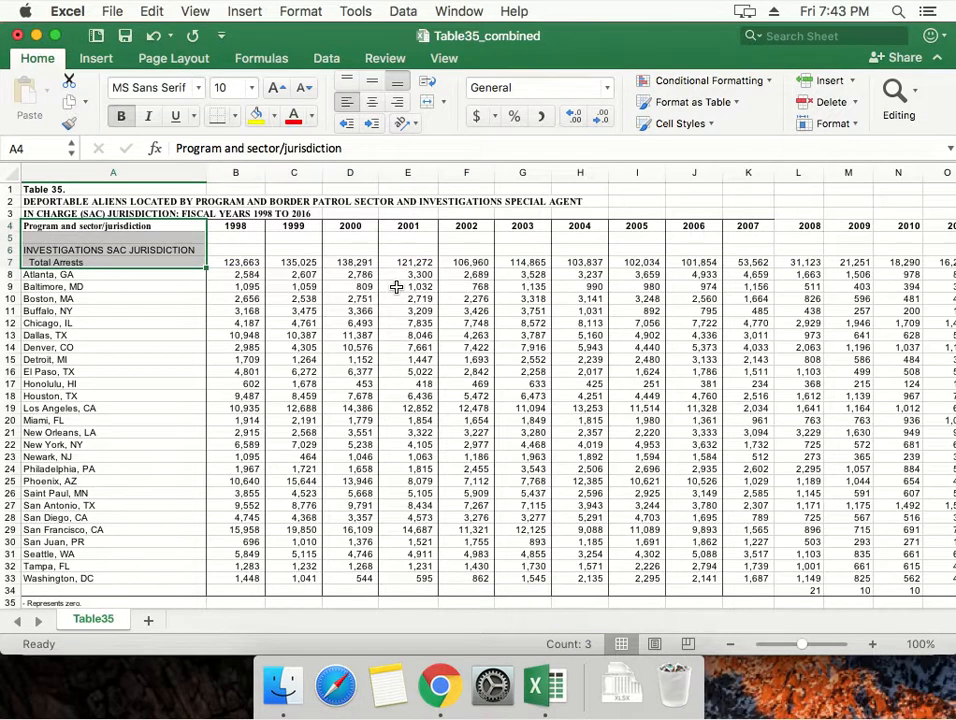
key("shift+Right")
key("shift+Right")
key("shift+Right")
key("shift+Right")
key("shift+Right")
key("shift+Right")
key("shift+Right")
key("shift+Right")
key("shift+Right")
key("shift+Right")
key("shift+Right")
key("shift+Right")
key("shift+Right")
key("shift+Right")
key("shift+Right")
key("shift+Right")
key("shift+Right")
key("shift+Right")
key("shift+Right")
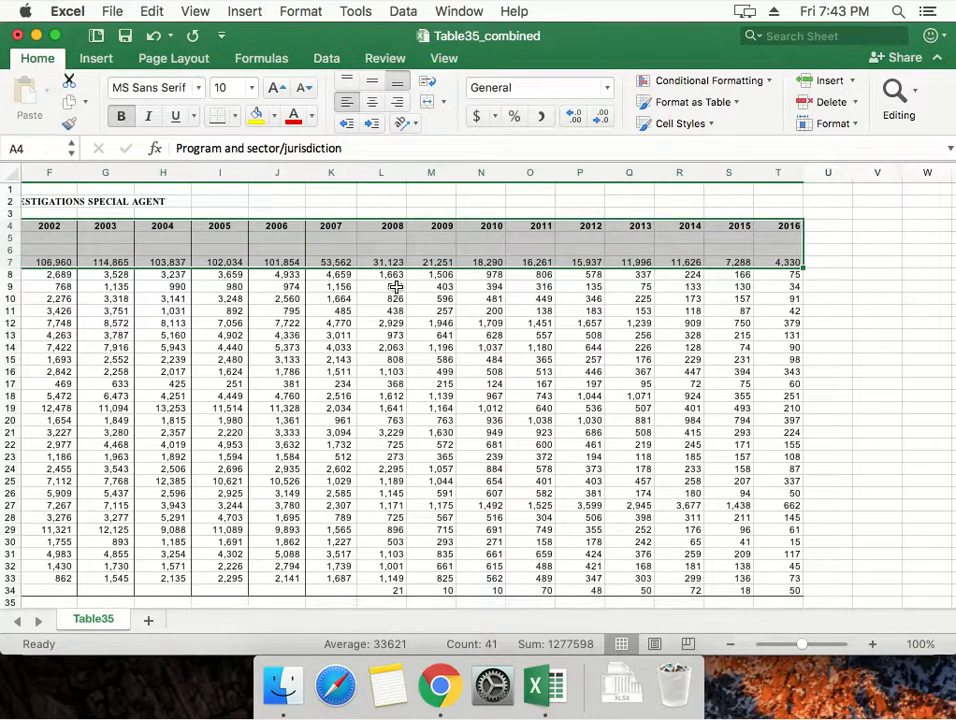
key("super+c")
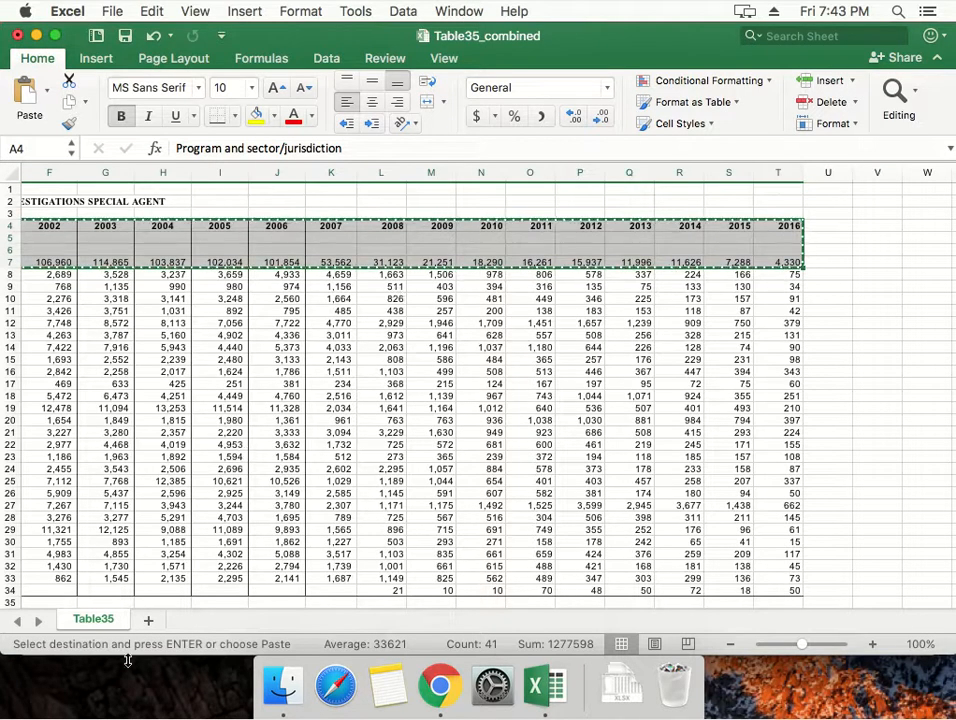
left_click(148, 621)
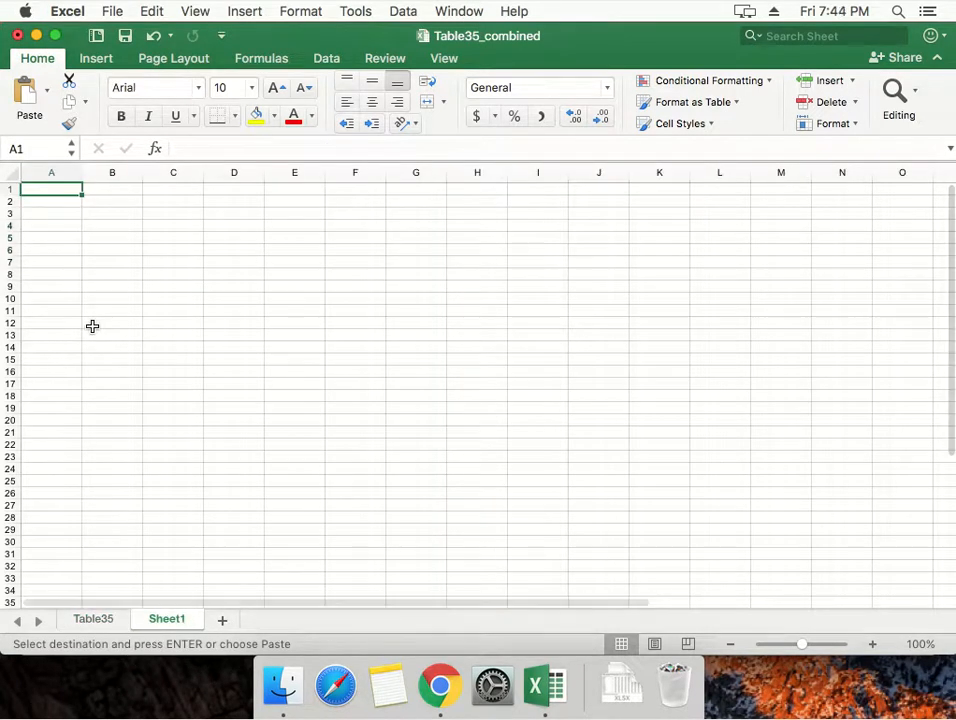
Paste the copied range at cell A1 of the new sheet with all content transposed.
right_click(50, 193)
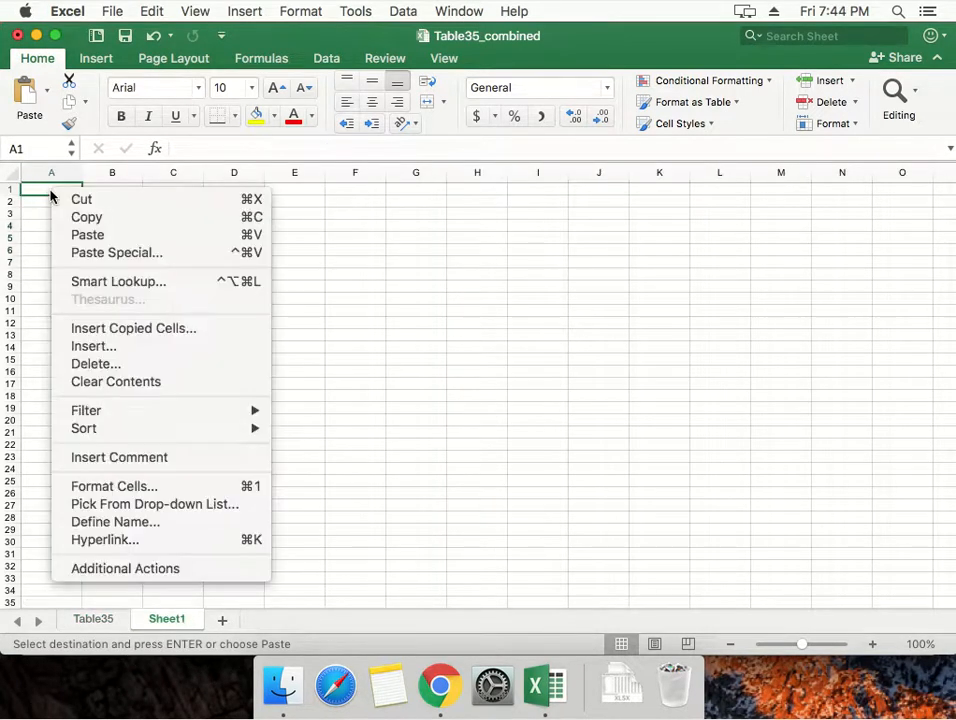
left_click(83, 256)
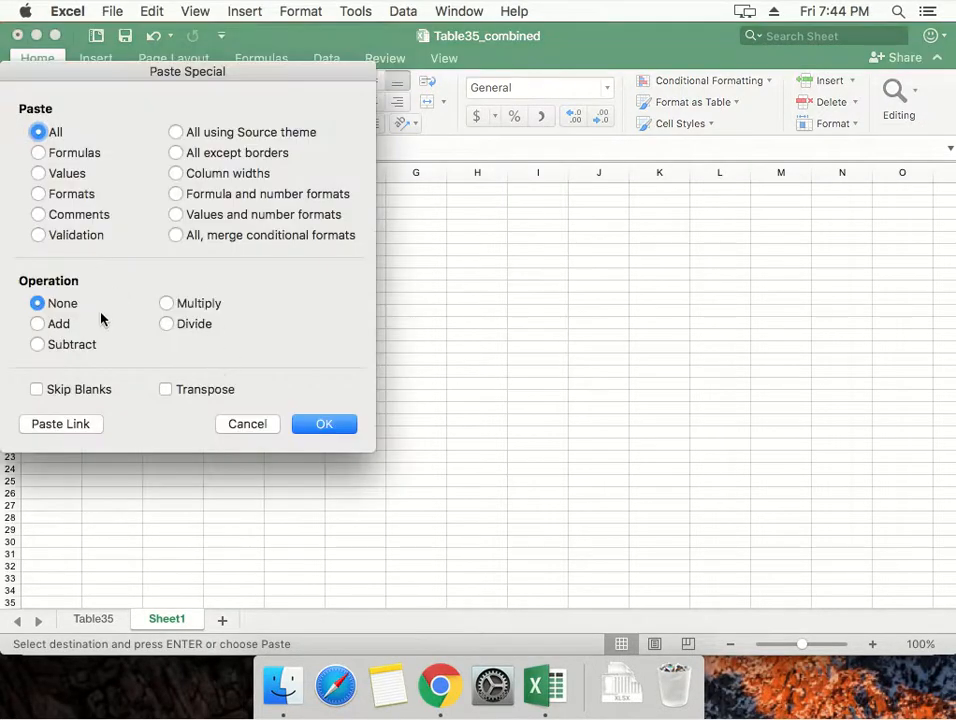
left_click(163, 390)
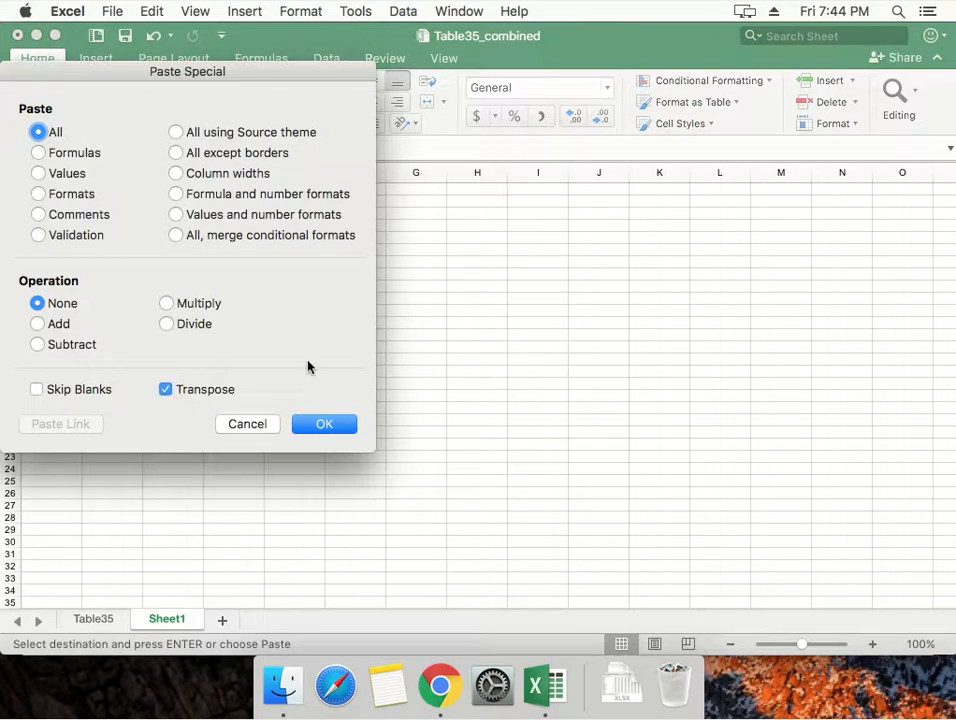
left_click(335, 436)
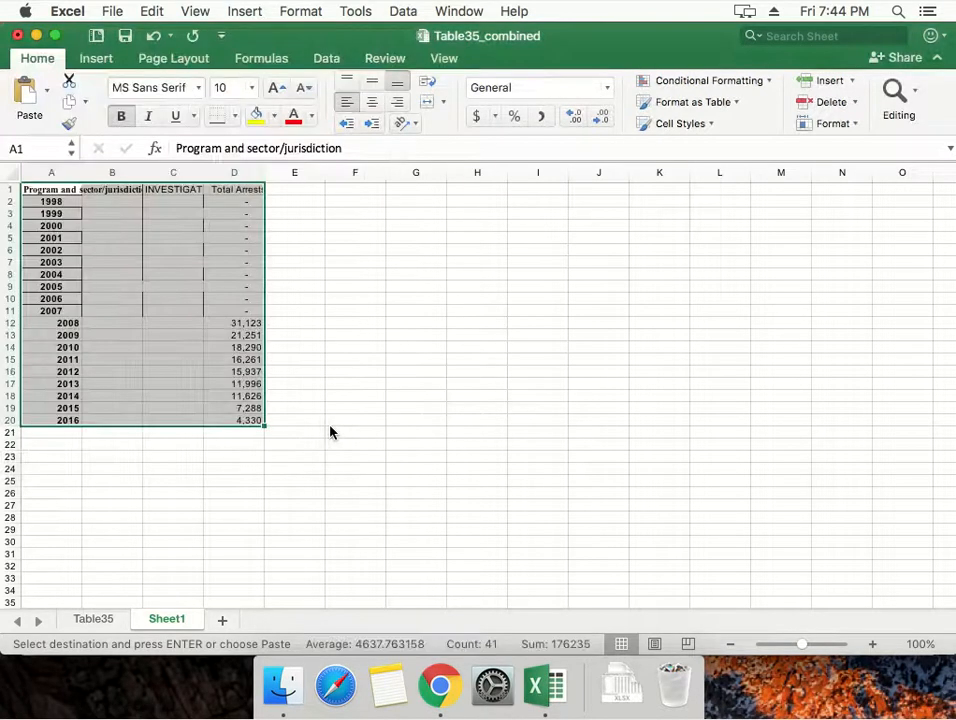
Check the pasted Total Arrests values by year and undo the transposed paste.
left_click(268, 361)
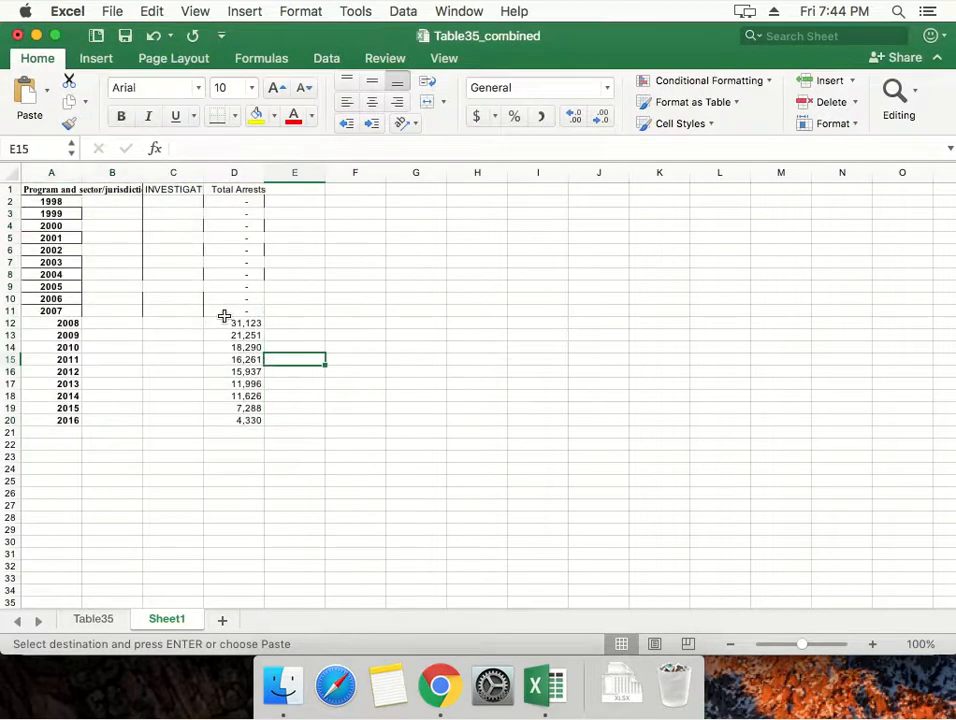
scroll(224, 316, "down", 3)
scroll(224, 316, "up", 2)
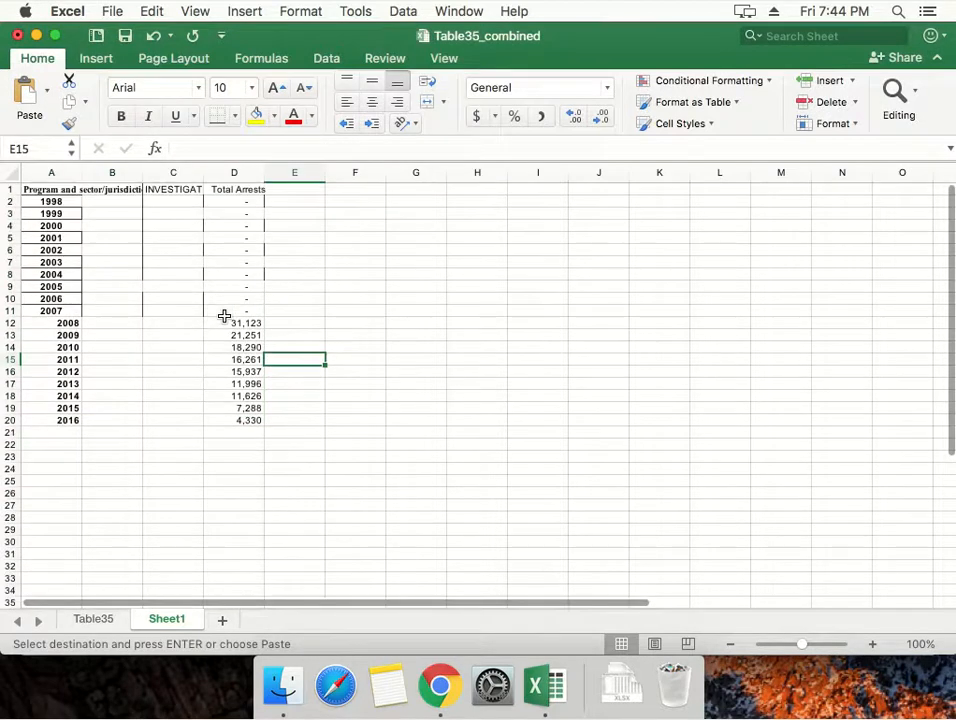
key("super+z")
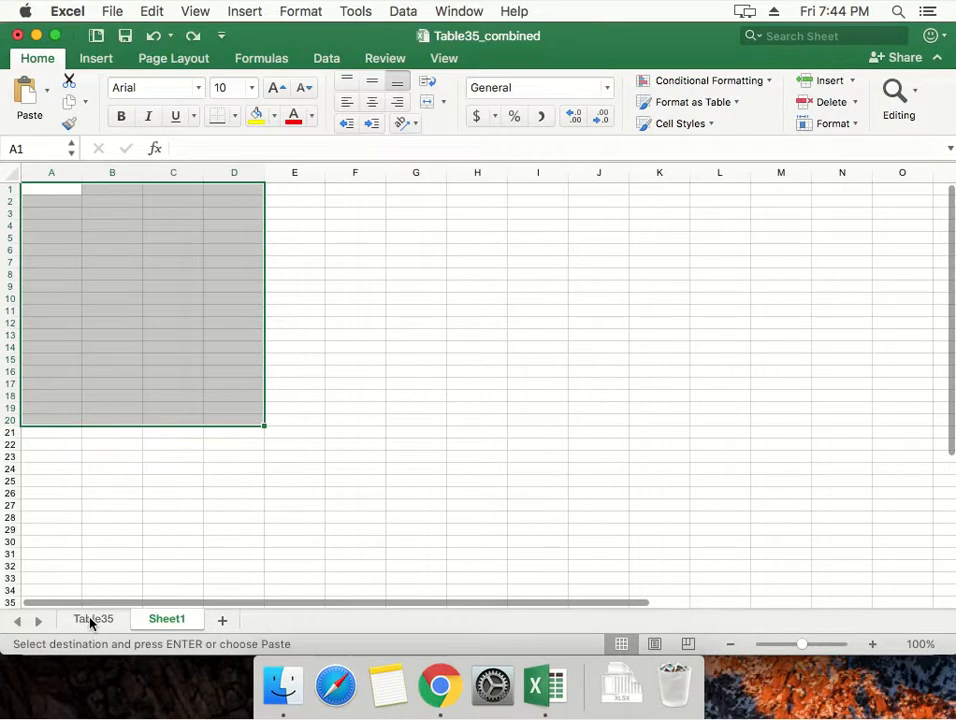
Cancel the pending copy in Table35, inspect the formula of the 1998 Total Arrests cell, and return to Sheet1.
left_click(90, 621)
scroll(252, 348, "right", 10)
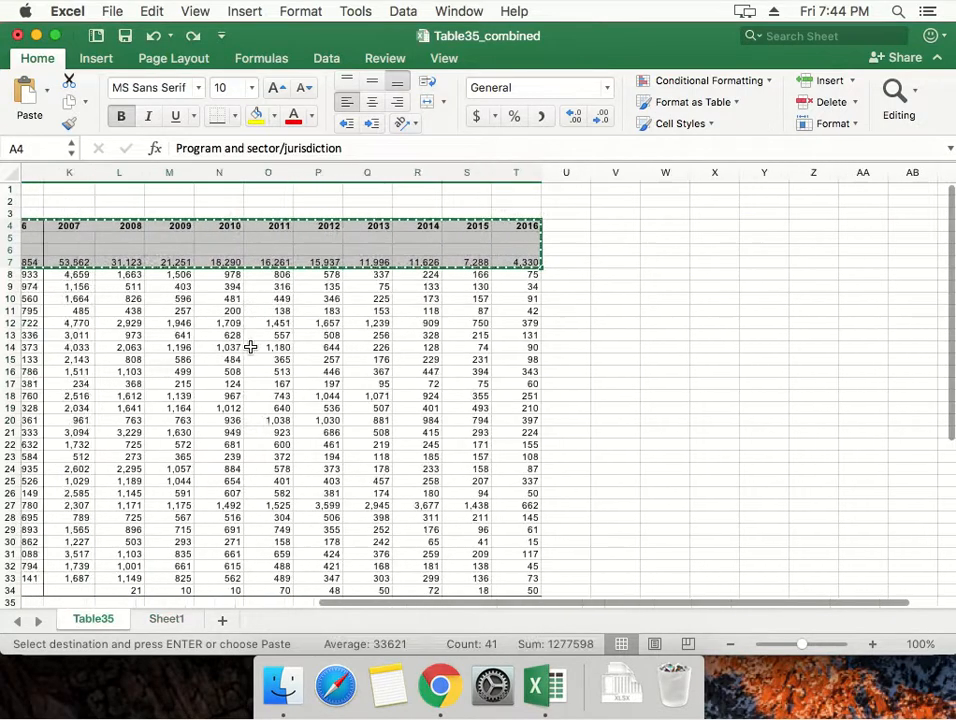
scroll(250, 347, "left", 10)
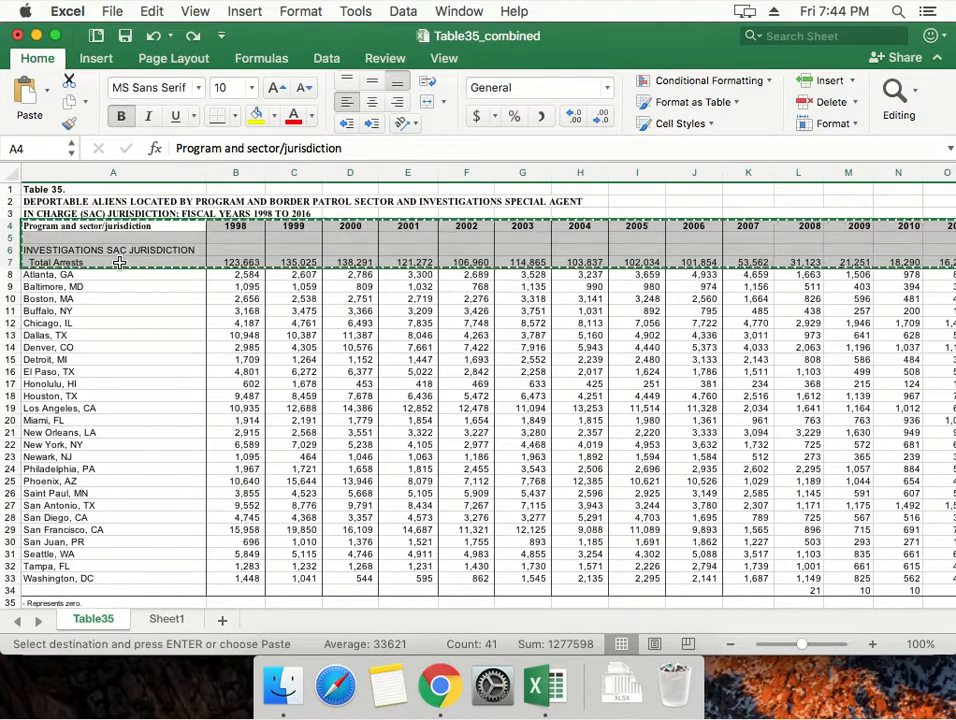
key("Escape")
key("Down")
key("Down")
key("Down")
key("Right")
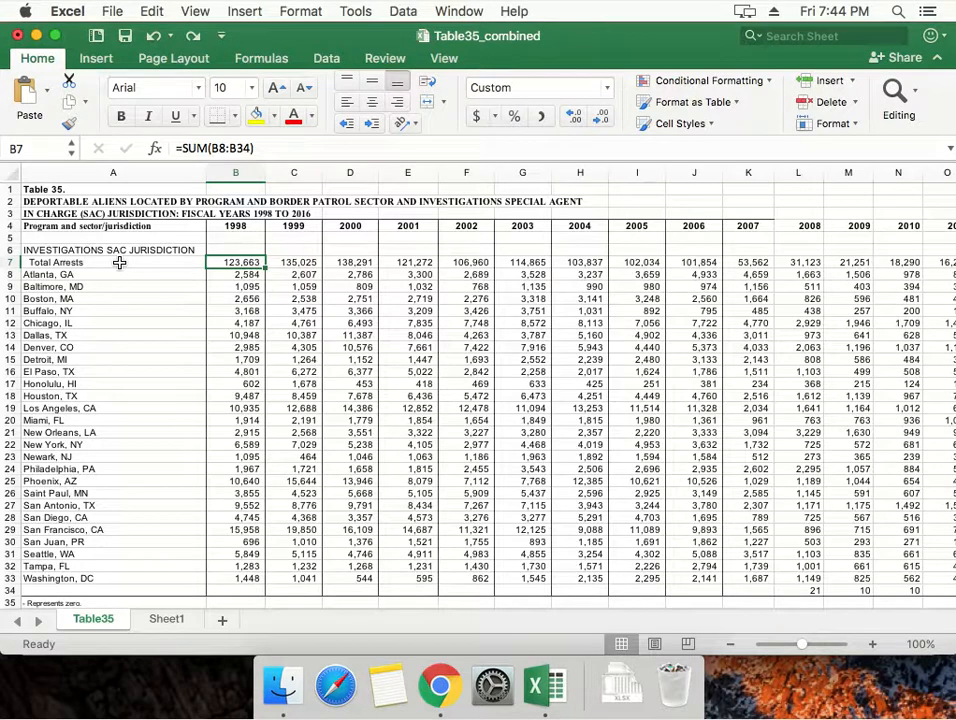
left_click(160, 620)
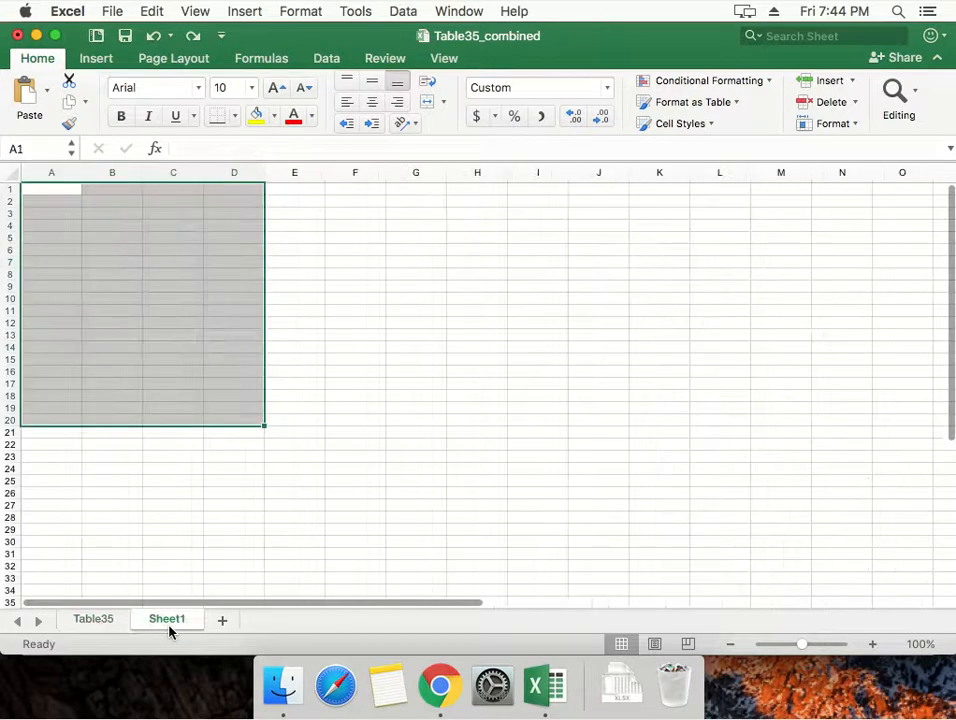
key("super+v")
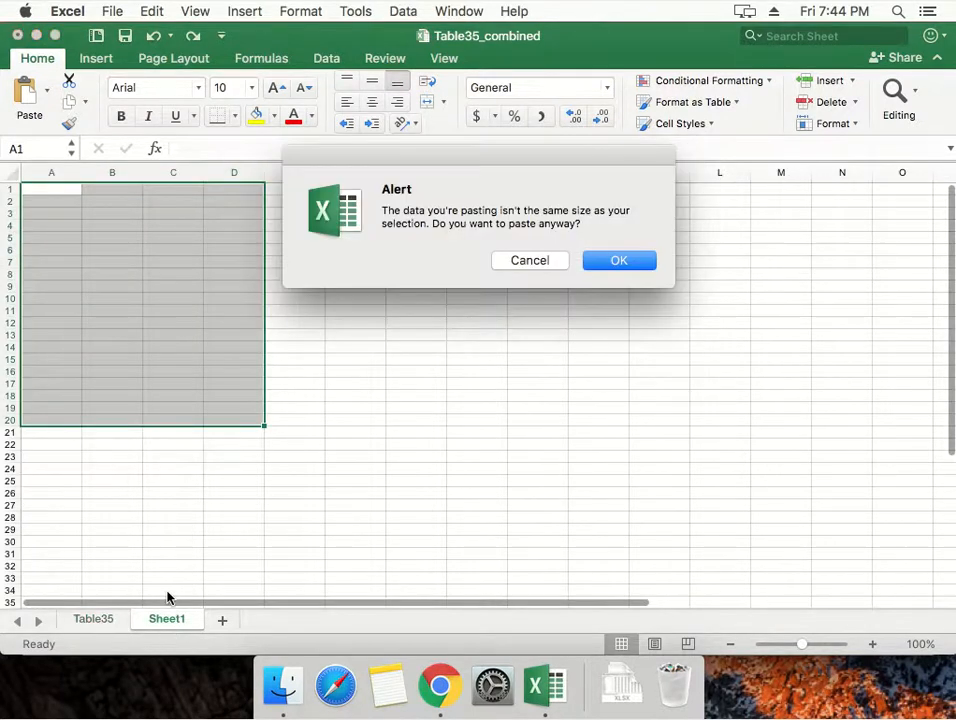
key("Escape")
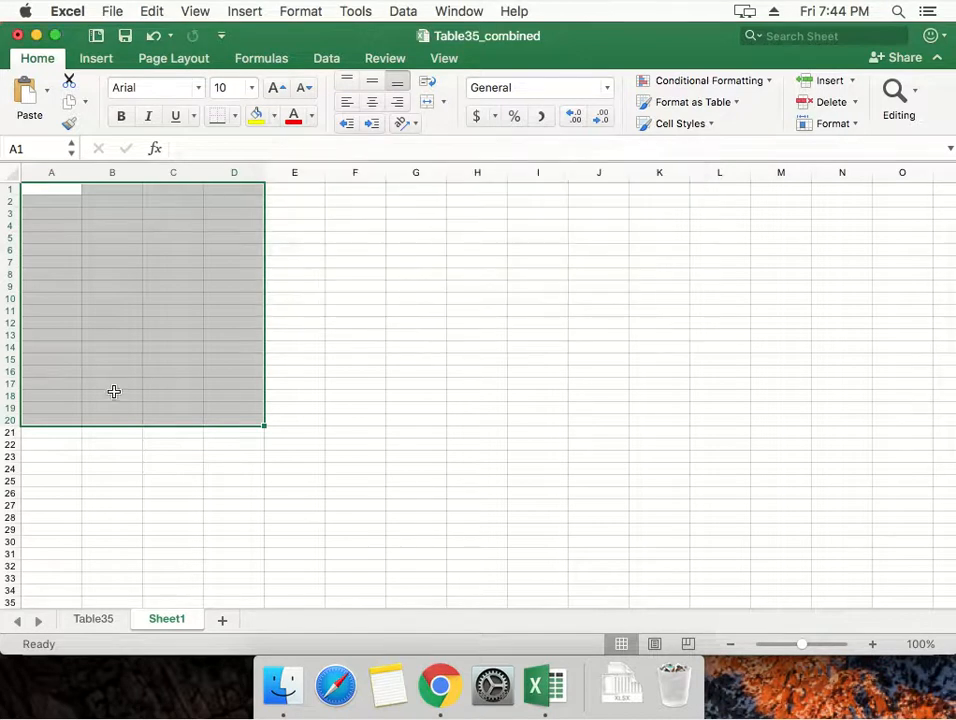
left_click(46, 193)
right_click(47, 193)
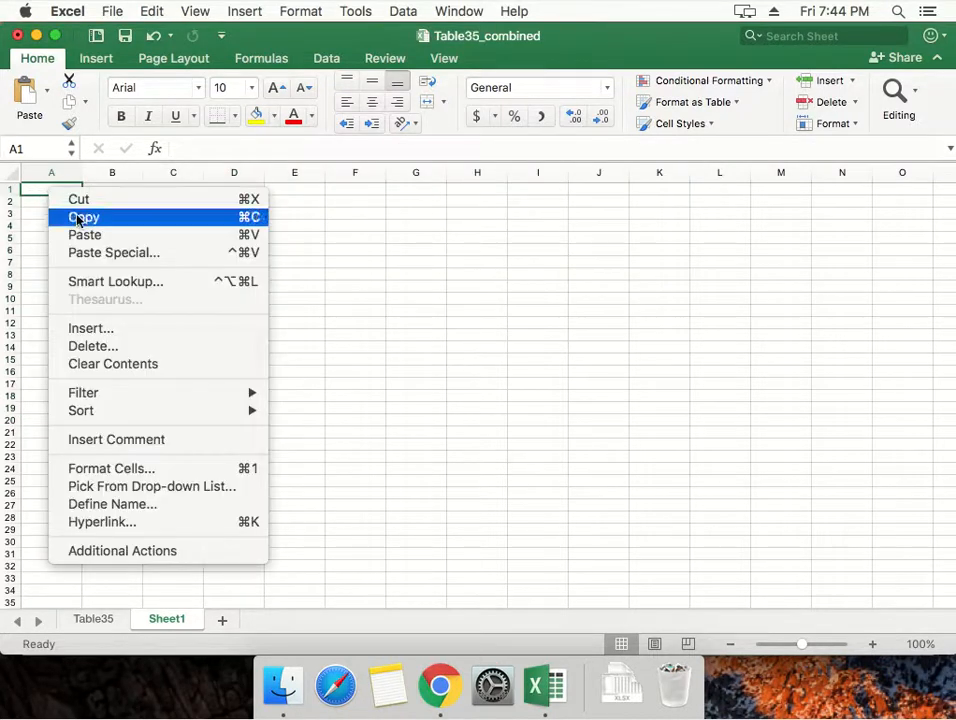
left_click(79, 254)
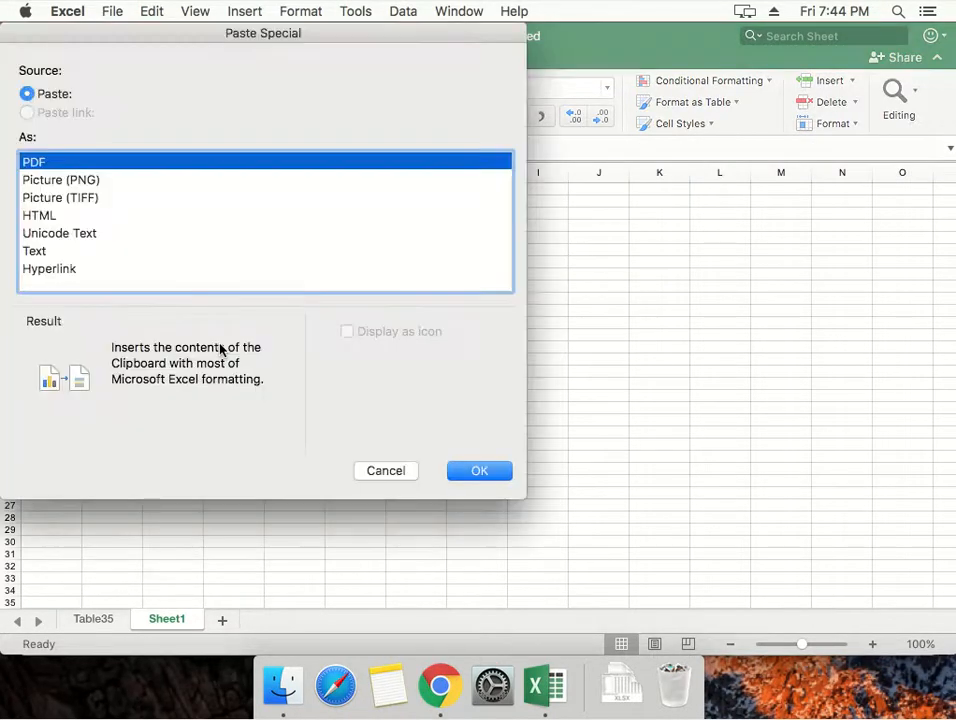
key("Escape")
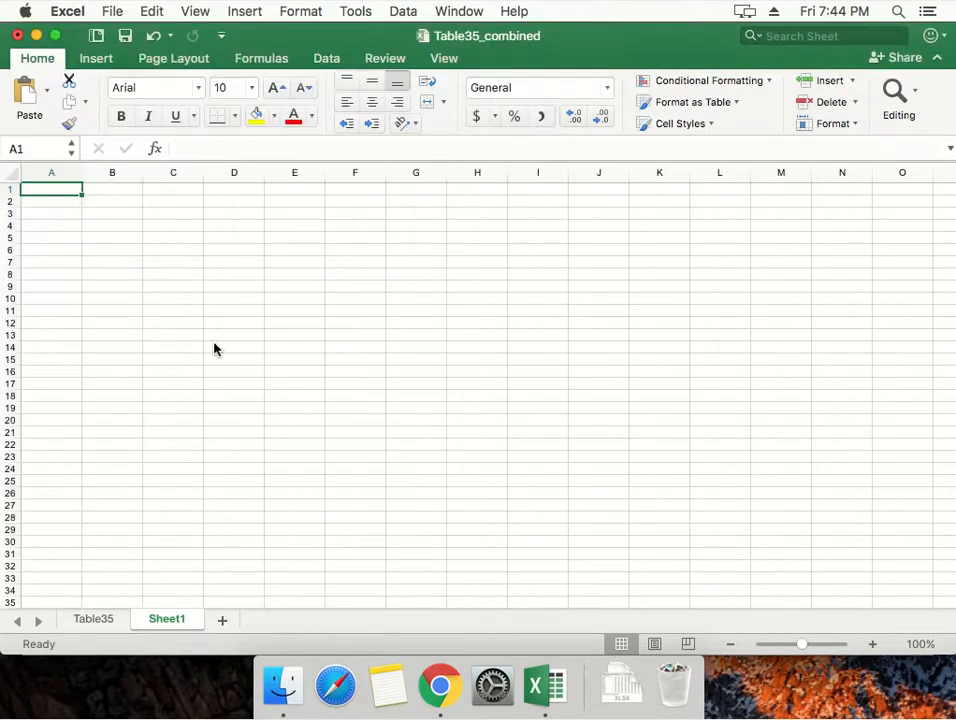
Compare the contents of the 1998 Boston cell with the 1998 Total Arrests cell in Table35.
left_click(95, 619)
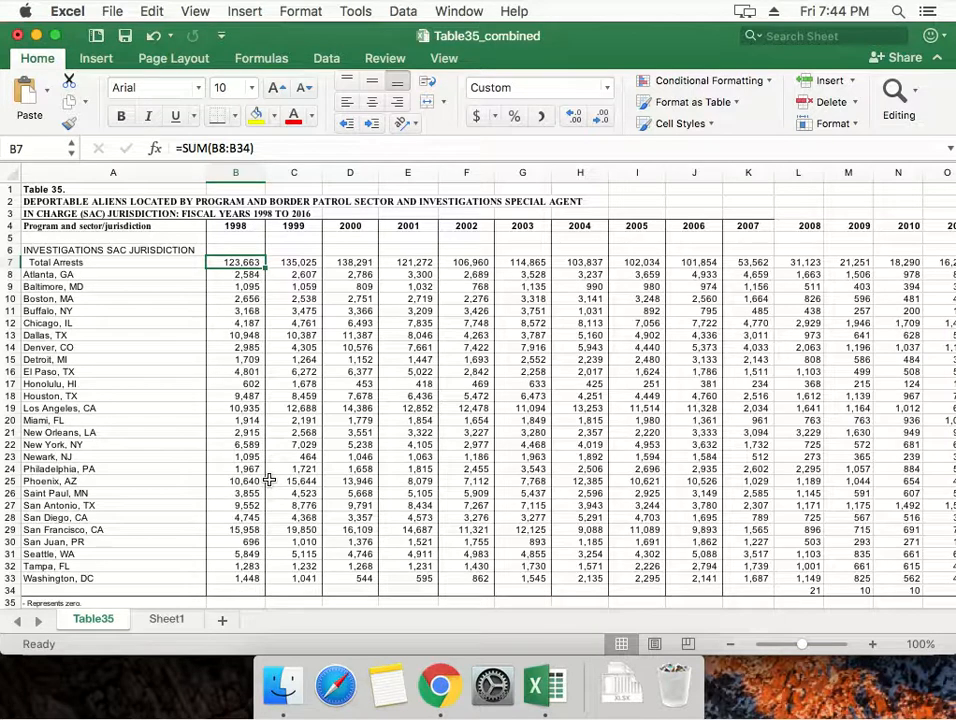
left_click(226, 297)
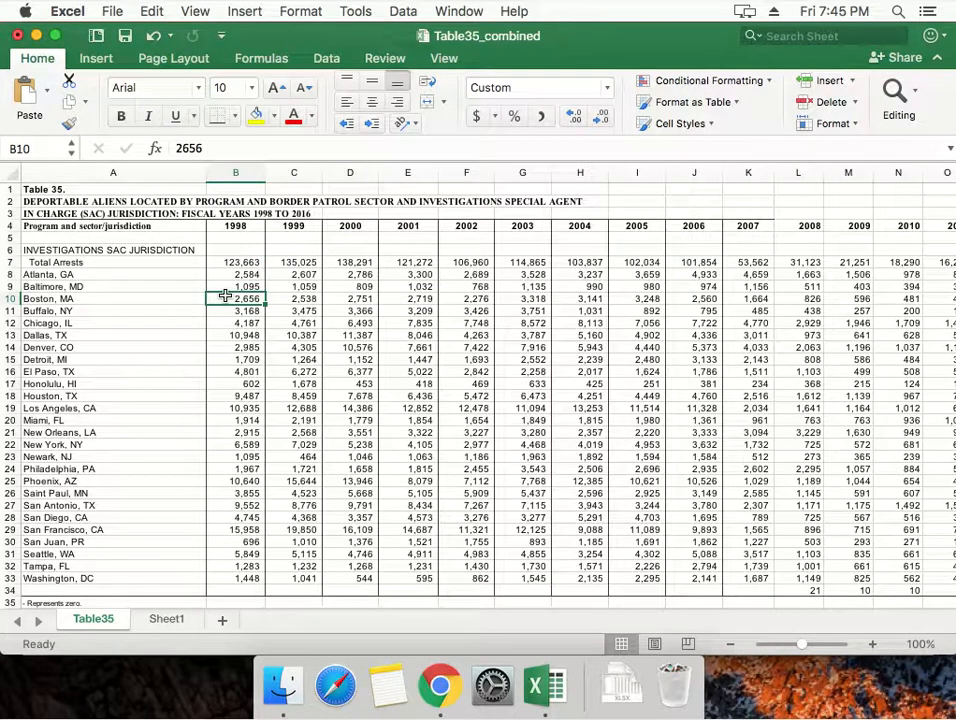
key("Up")
key("Up")
key("Up")
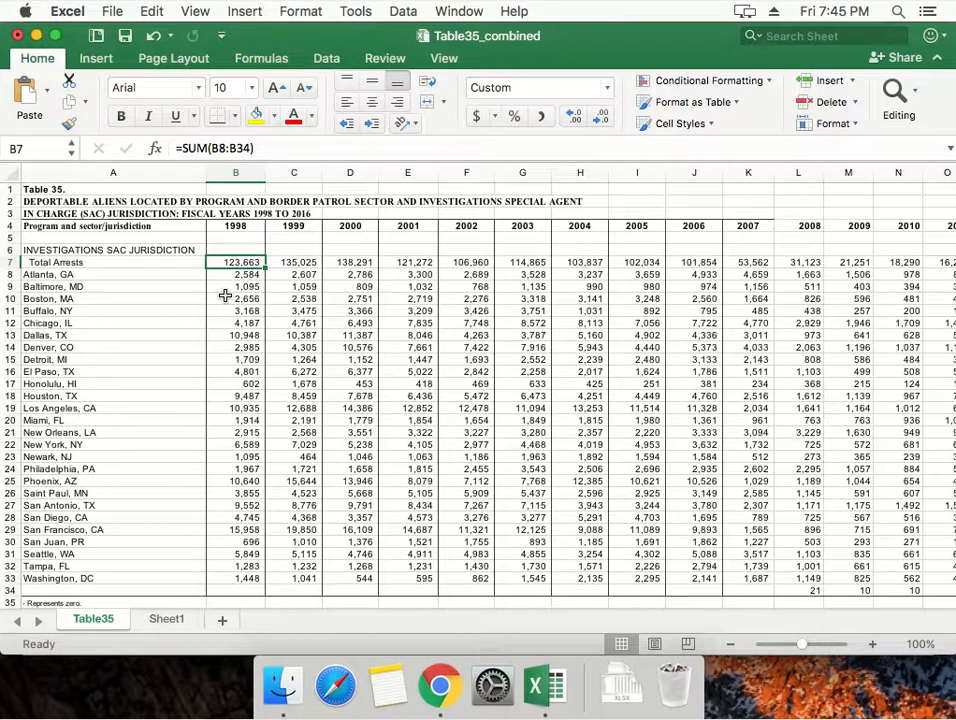
Inspect the SUM arguments of the 1998 Total Arrests cell in the Formula Builder, close it, and reselect cell B7.
key("shift+F3")
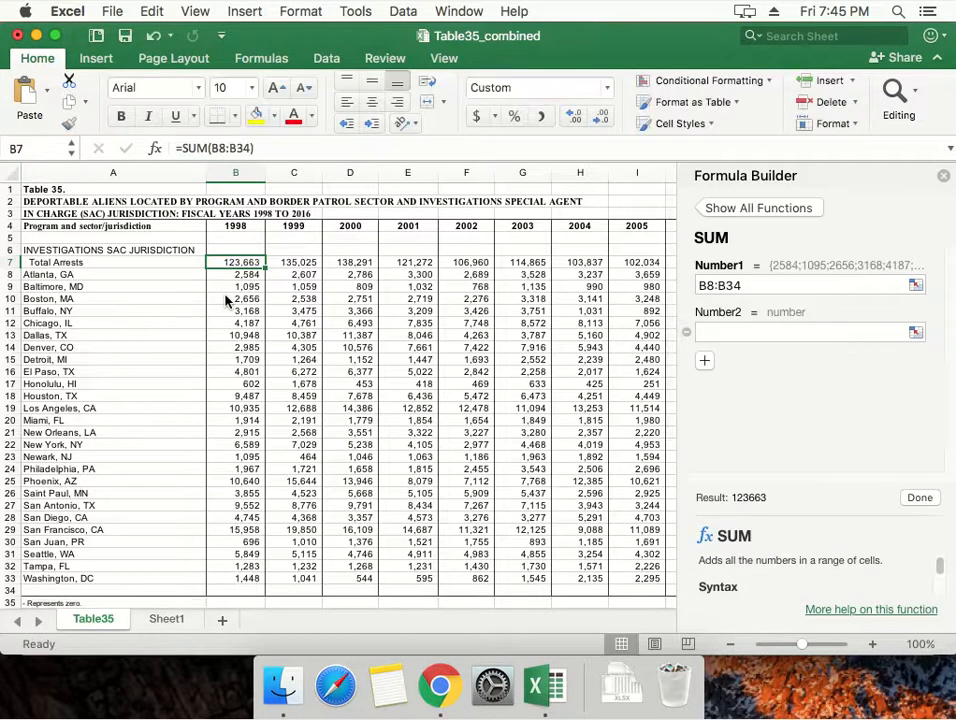
key("shift+F3")
left_click(942, 176)
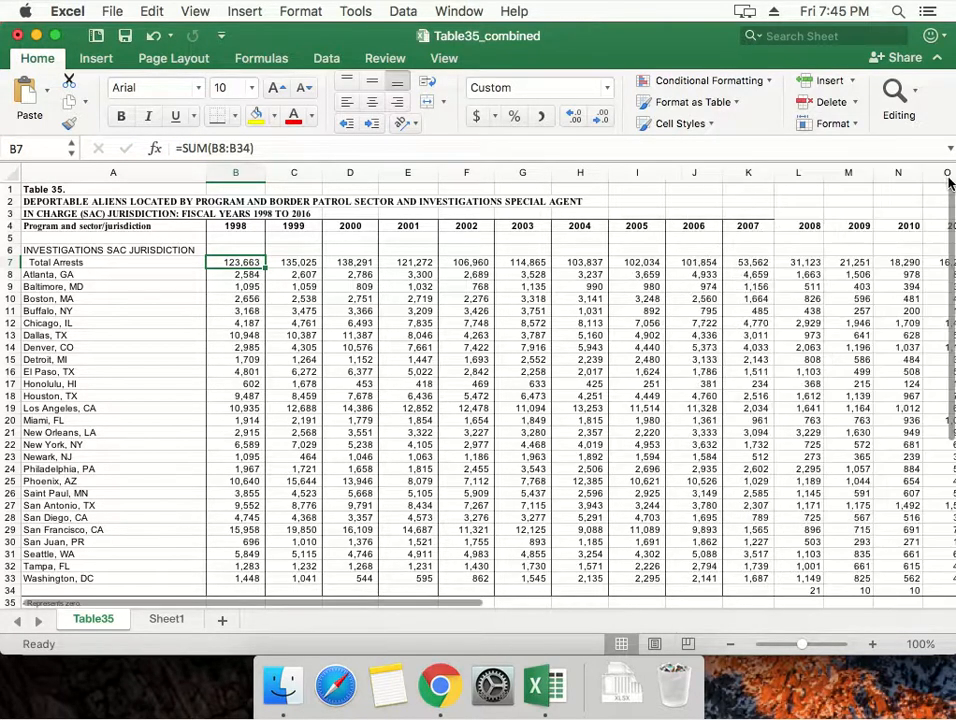
left_click(274, 288)
key("Up")
key("Left")
key("Up")
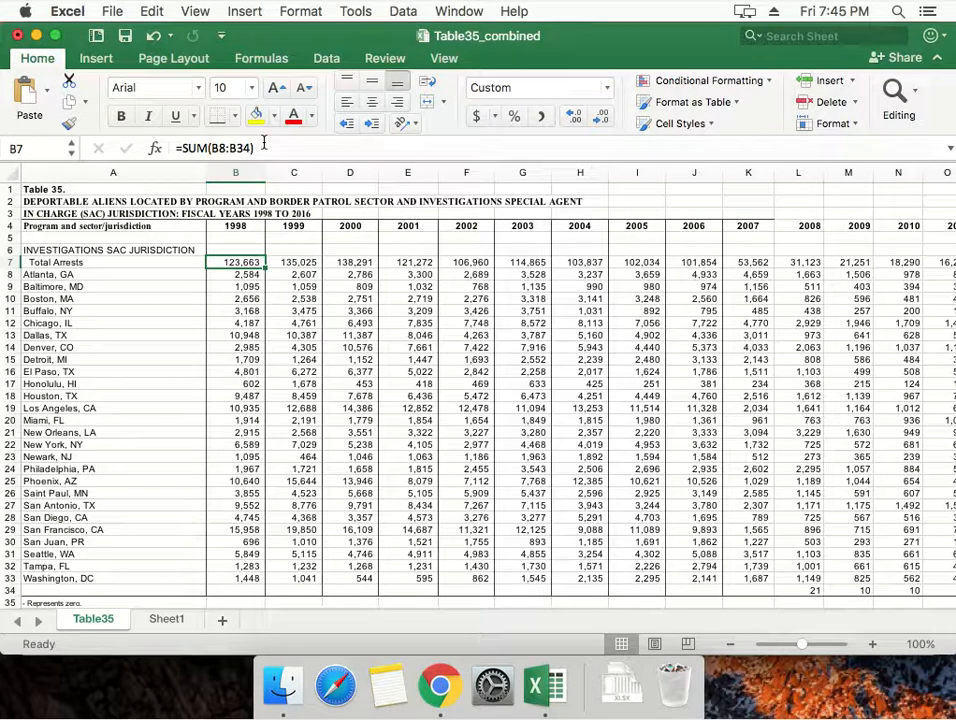
Examine how the Total Arrests cells in row 7 are filled in across the years.
left_click(239, 283)
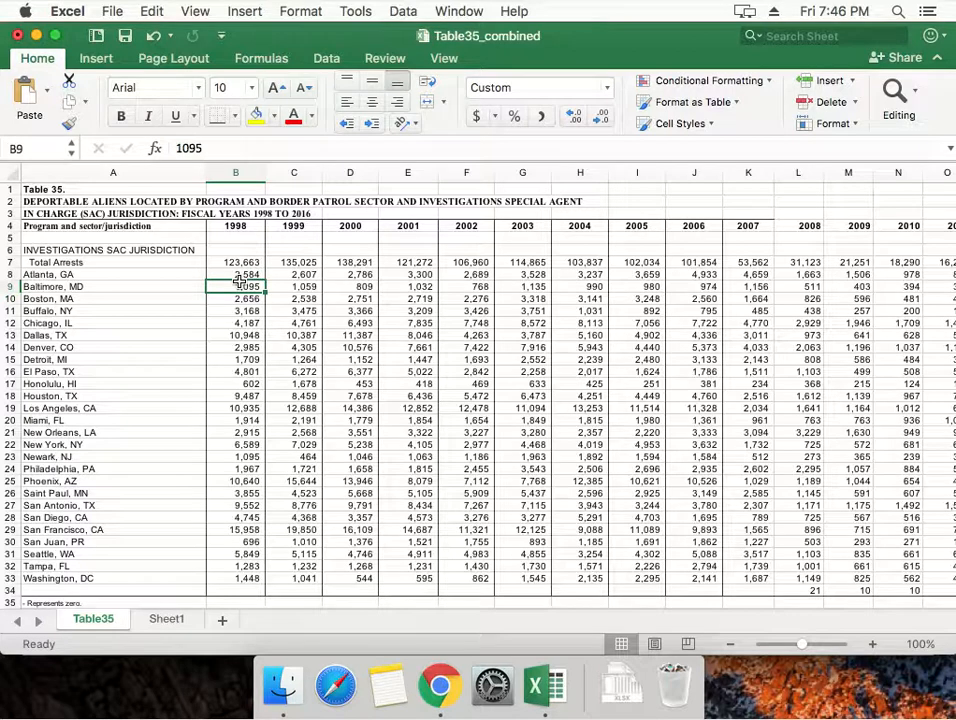
key("Up")
key("Up")
key("Right")
key("Right")
key("Right")
key("Right")
key("Right")
key("Right")
key("Right")
key("Right")
key("Right")
key("Right")
key("Right")
key("Right")
key("Right")
key("Right")
key("Left")
key("Left")
key("Left")
key("Left")
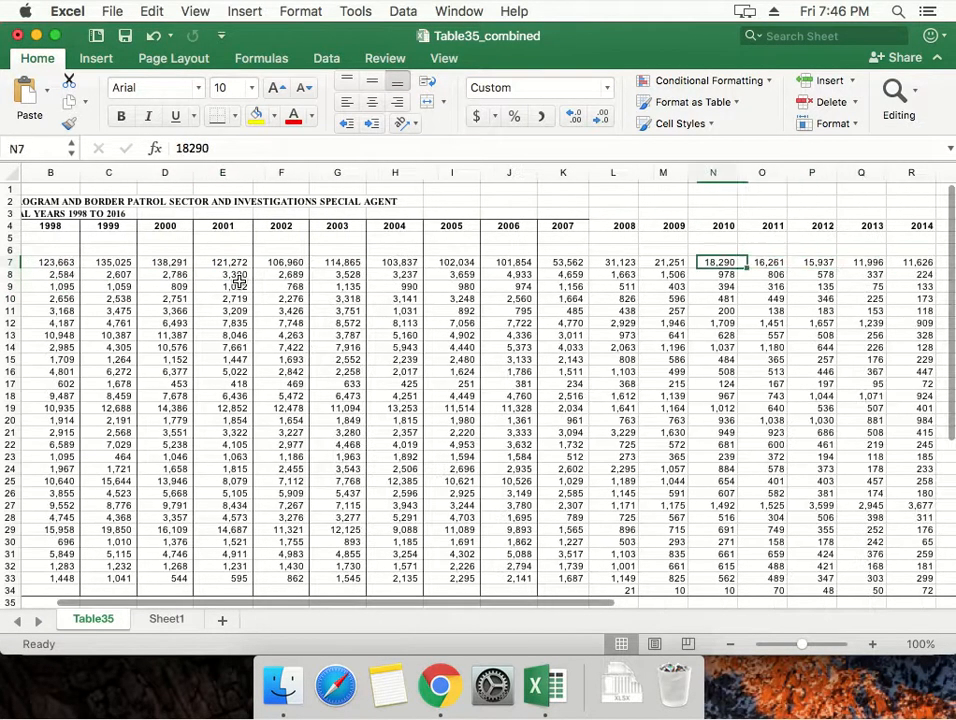
key("Home")
key("Right")
key("Left")
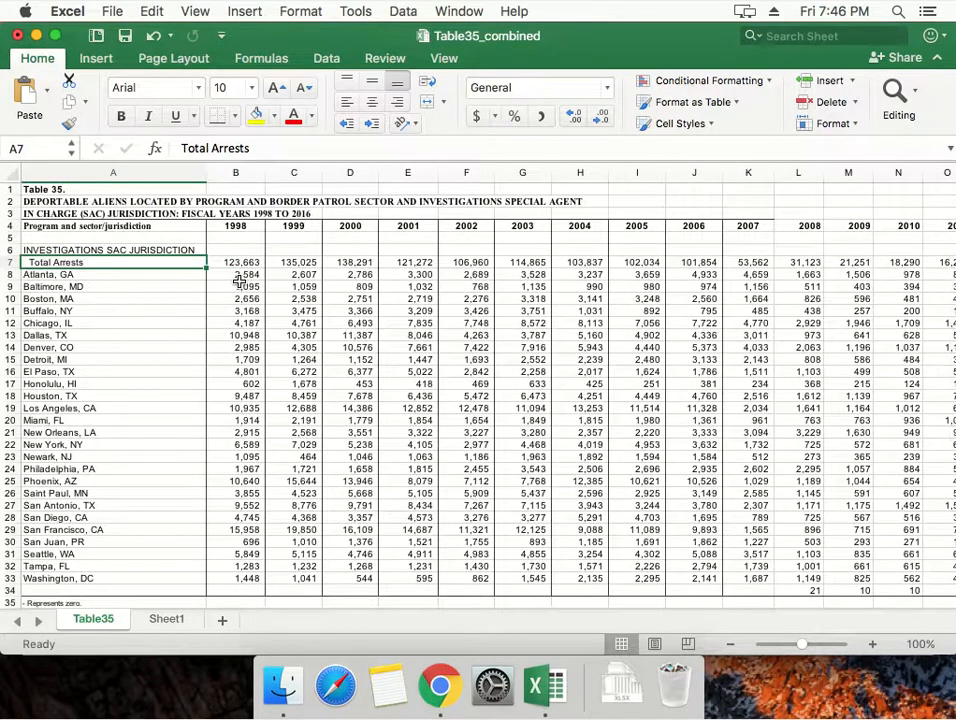
Copy the range A4:T7 of Table35, from the year headers through the Total Arrests row.
key("Up")
key("Up")
key("Up")
key("shift+Down")
key("shift+Down")
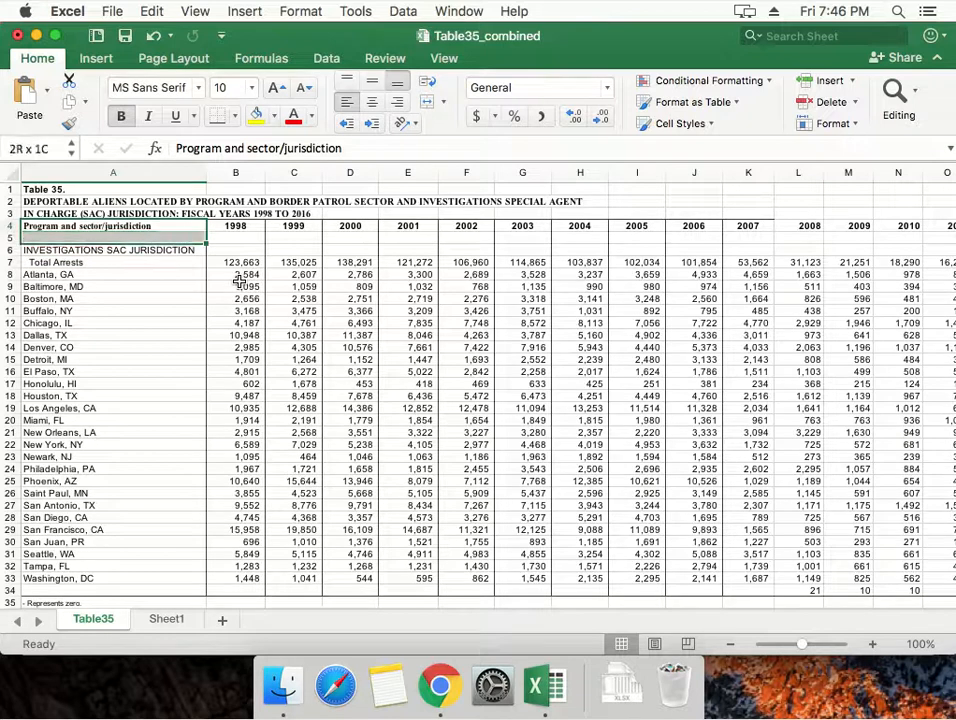
key("shift+Down")
key("shift+Right")
key("shift+Right")
key("shift+Right")
key("shift+Right")
key("shift+Right")
key("shift+Right")
key("shift+Right")
key("shift+Right")
key("shift+Right")
key("shift+Right")
key("shift+Right")
key("shift+Right")
key("shift+Right")
key("shift+Right")
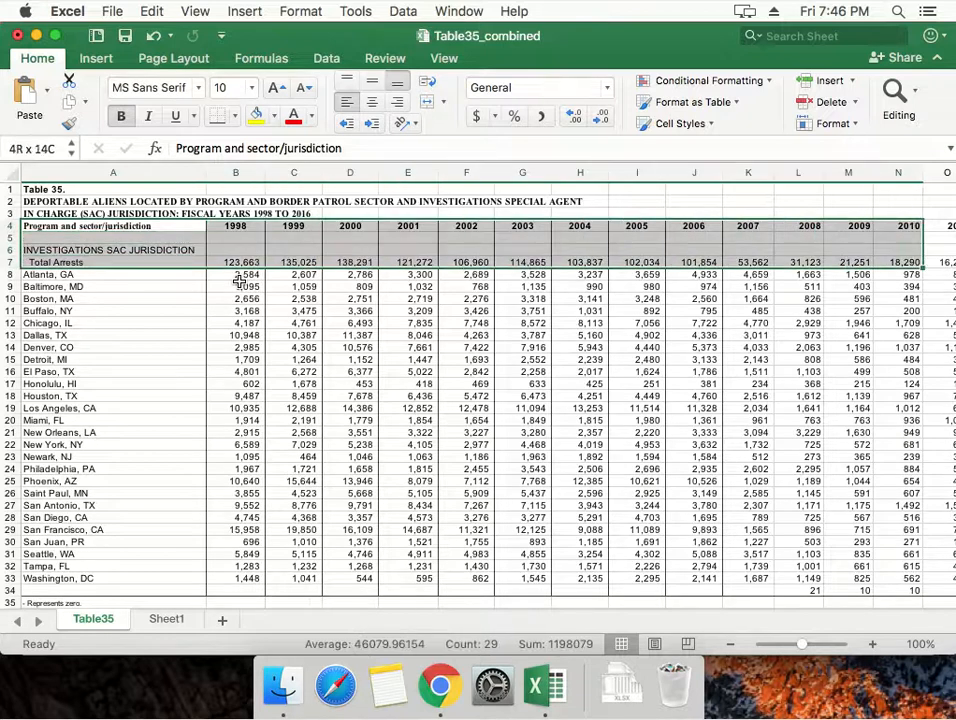
key("shift+Right")
key("shift+Right")
key("shift+Right")
key("shift+Right")
key("shift+Right")
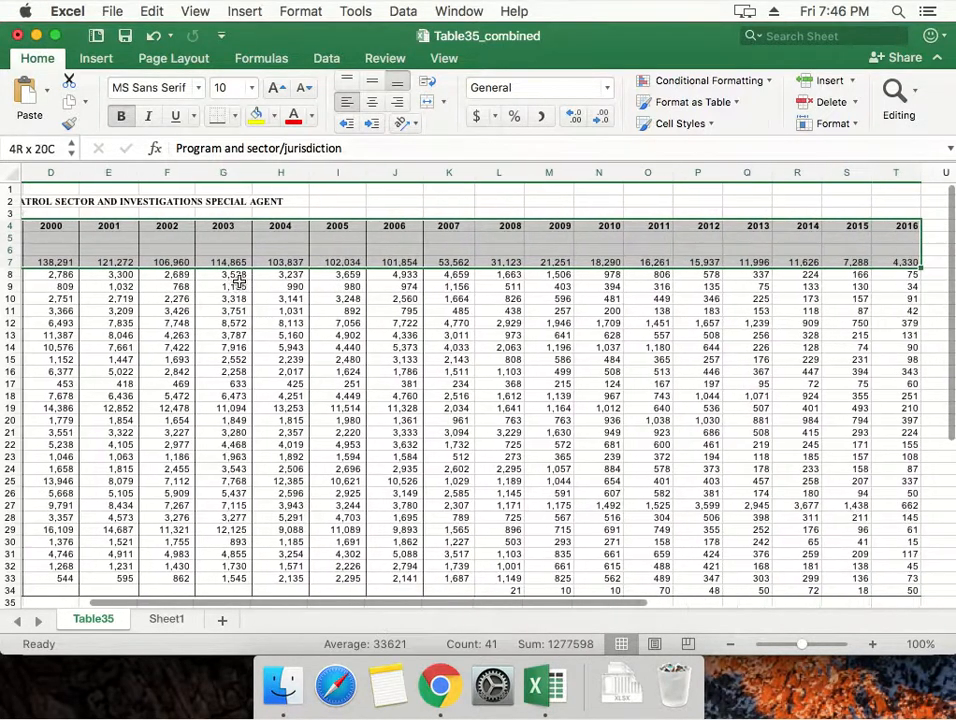
key("super+c")
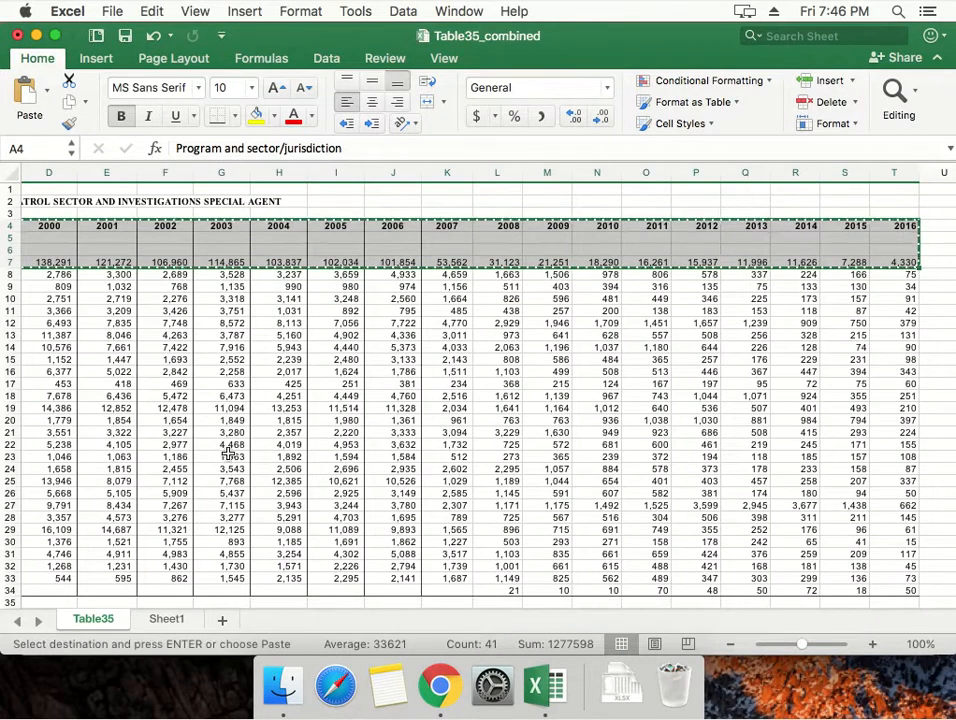
Paste the copied range at cell A1 of Sheet1 as values only, transposed.
left_click(165, 621)
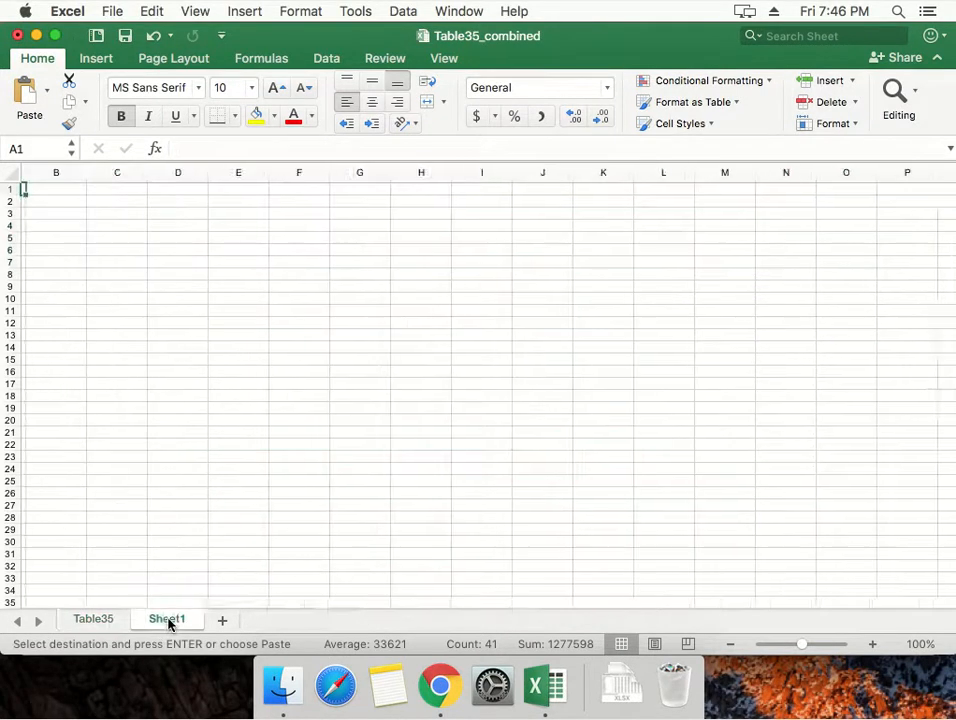
right_click(48, 189)
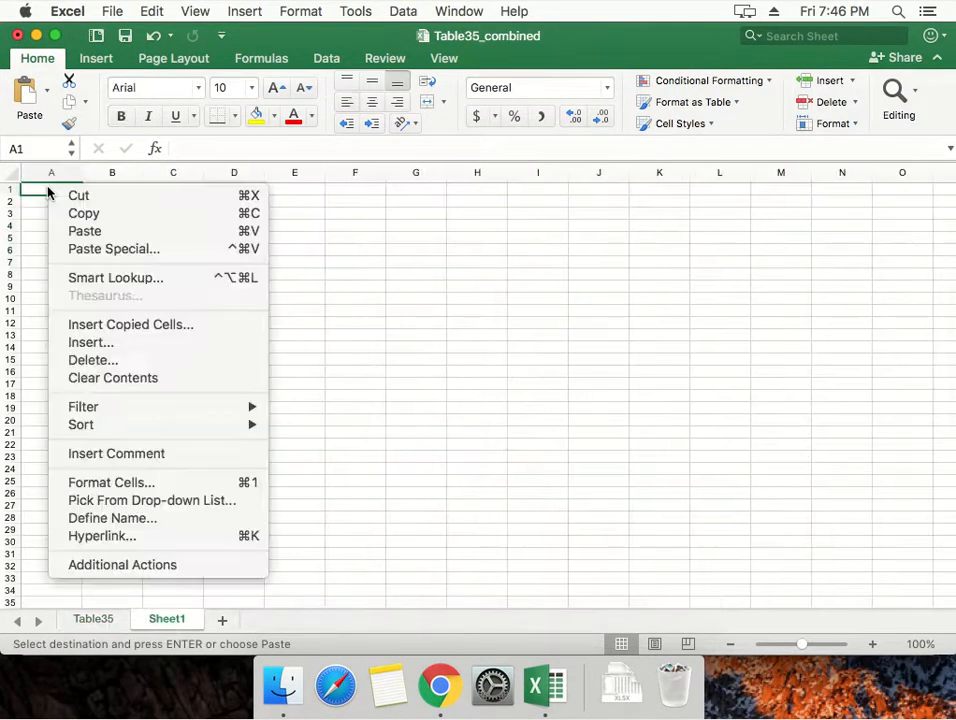
left_click(70, 248)
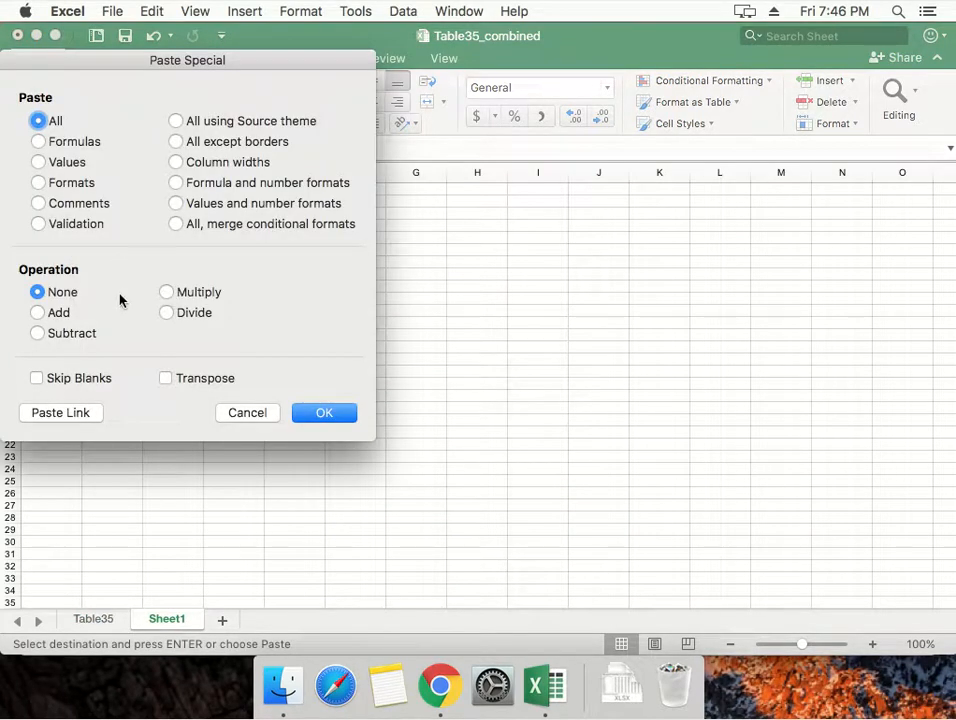
left_click(166, 378)
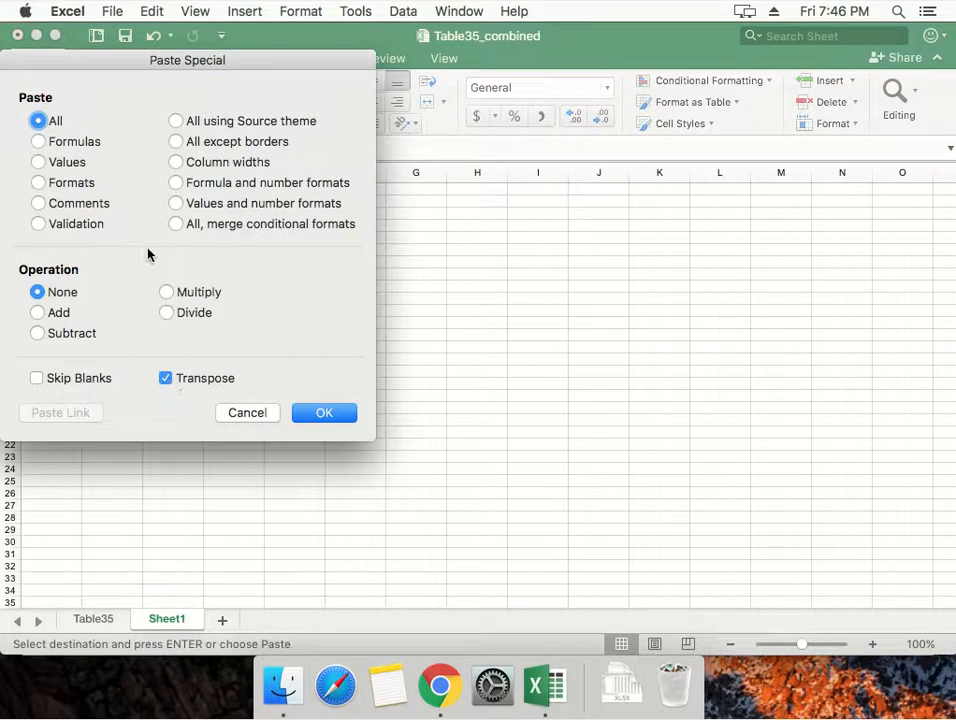
left_click(38, 162)
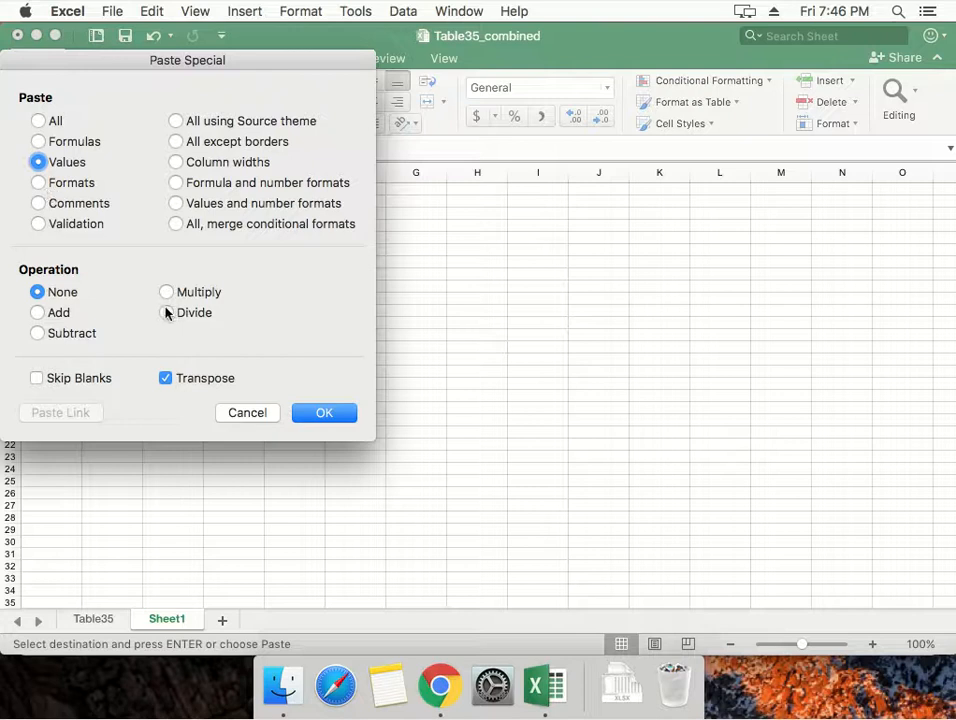
left_click(322, 413)
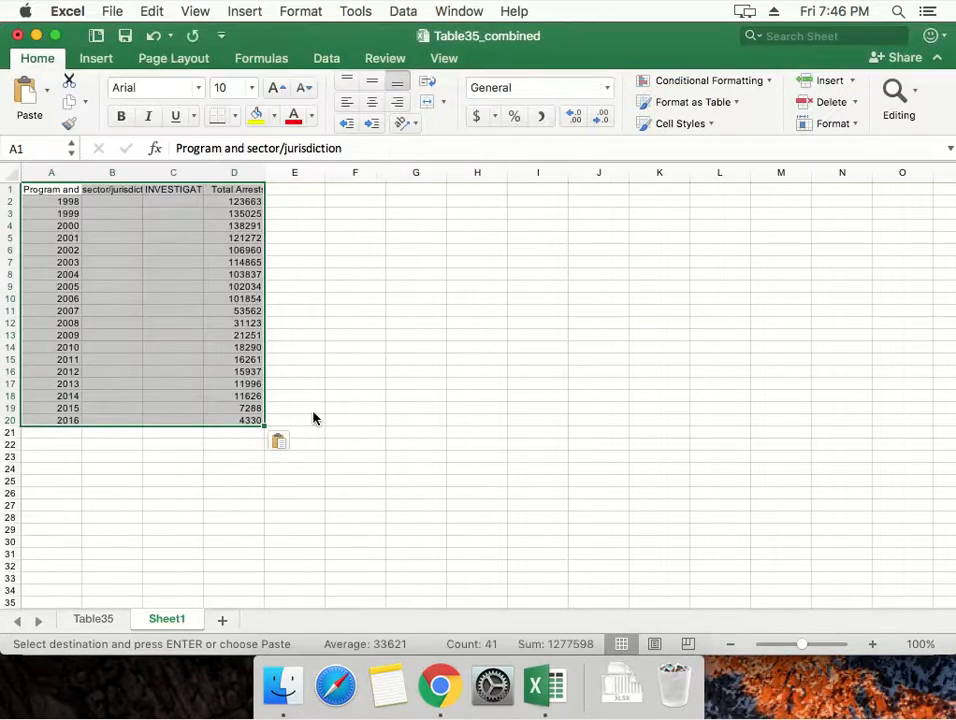
Delete columns B and C between the years and the Total Arrests column.
left_click(191, 312)
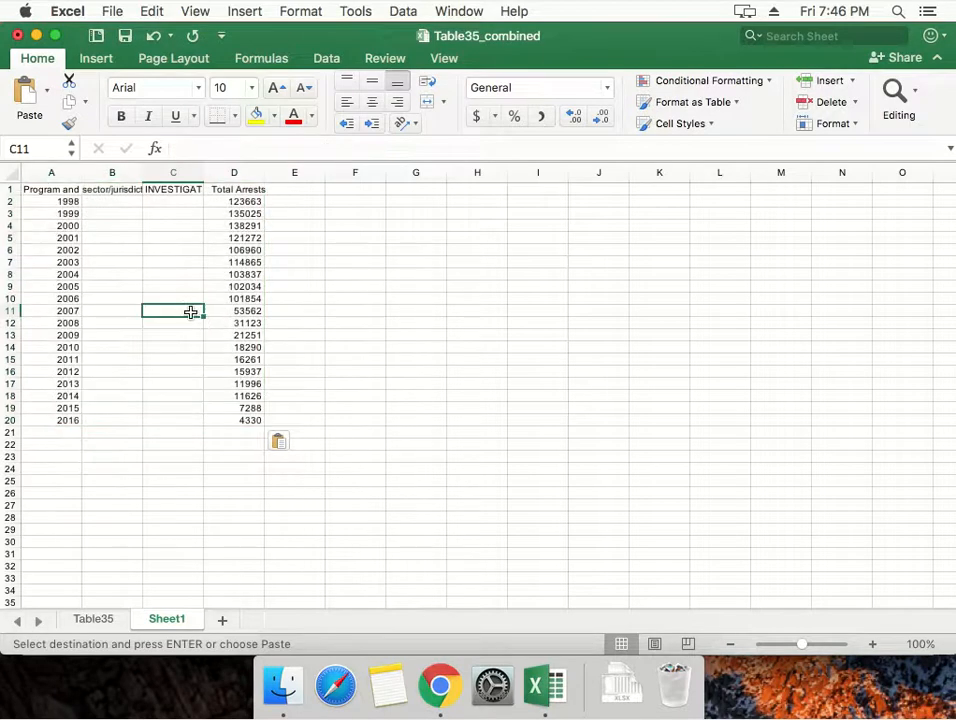
left_click(179, 173)
left_click_drag(147, 177, 98, 177)
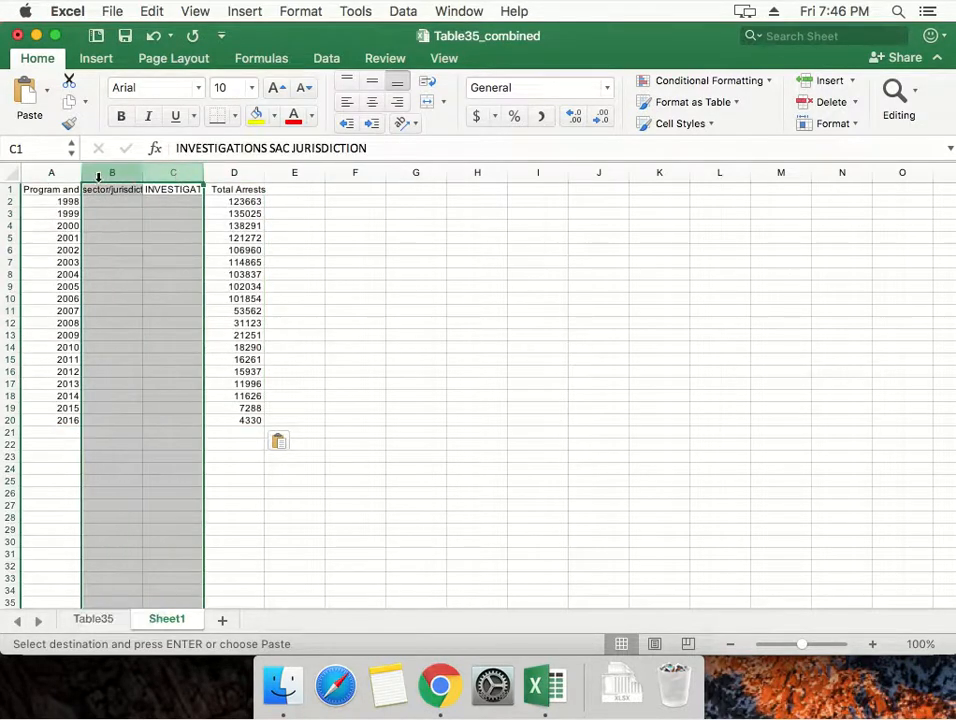
right_click(110, 173)
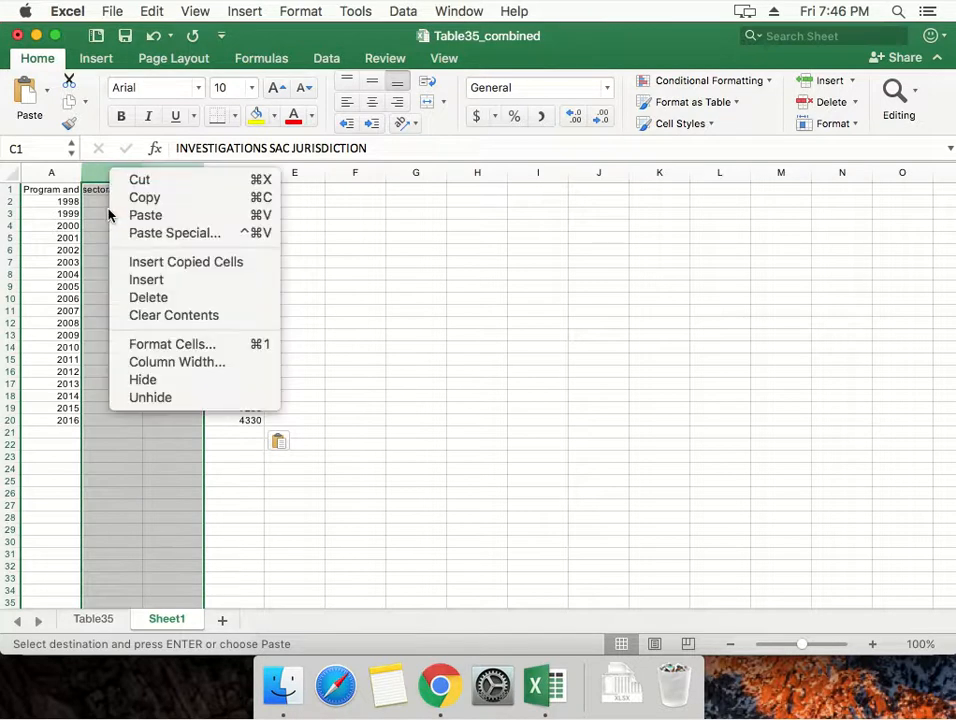
left_click(125, 299)
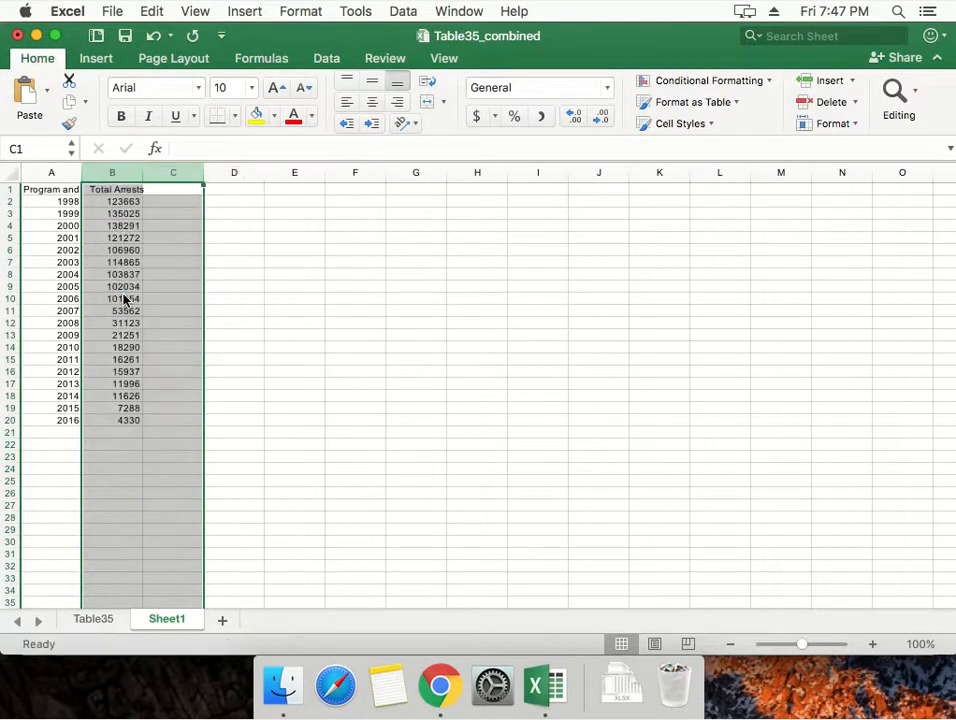
Replace the heading in cell A1 with "Program Year".
left_click(76, 222)
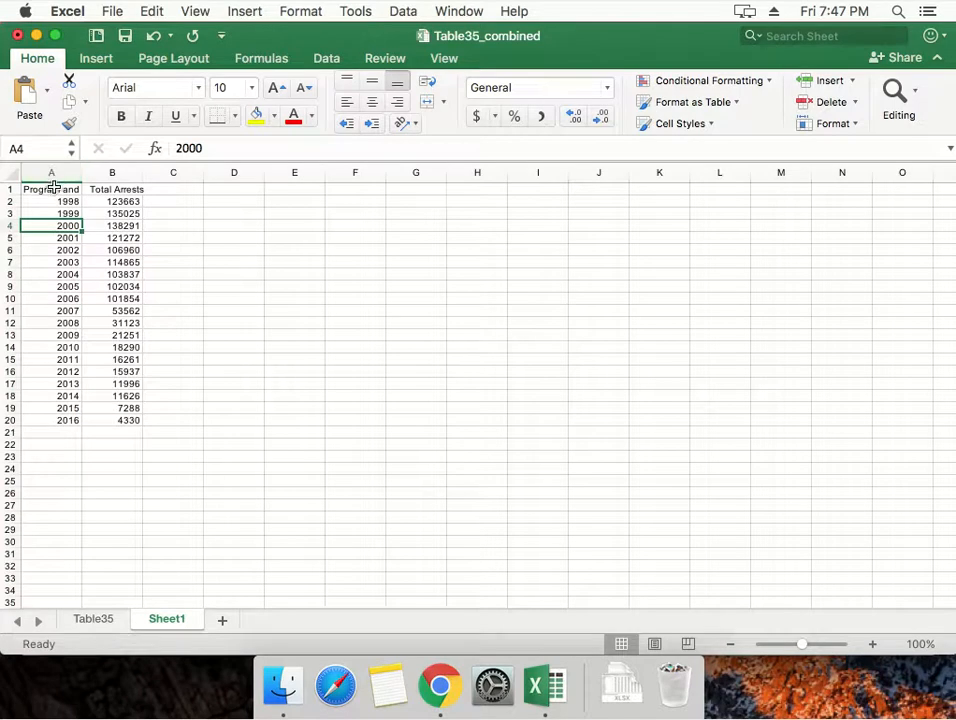
left_click(53, 188)
type("Program Year")
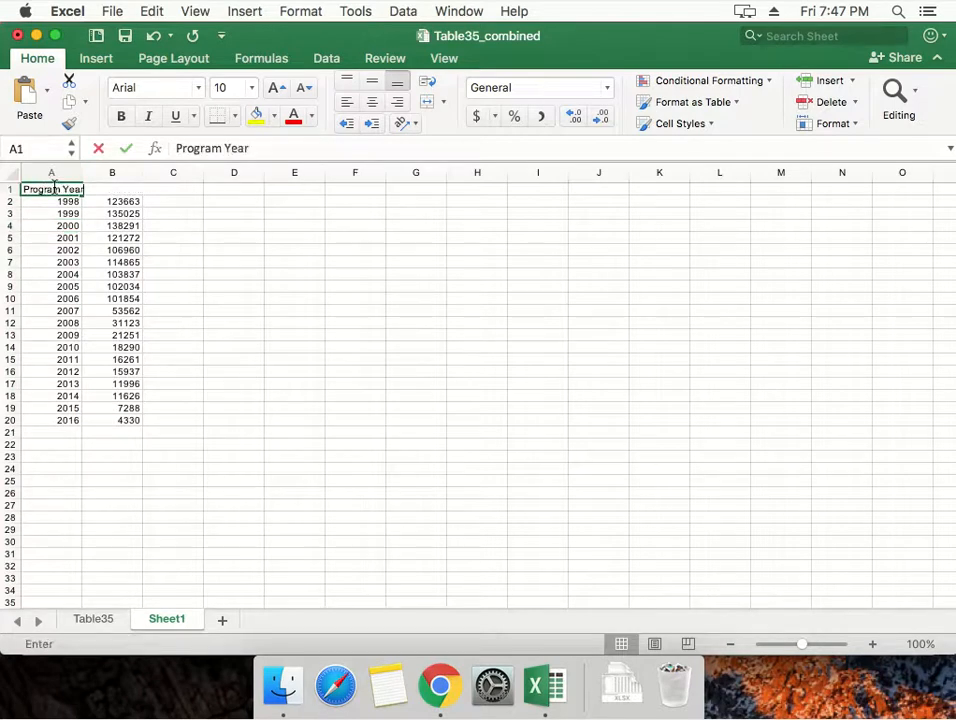
key("Tab")
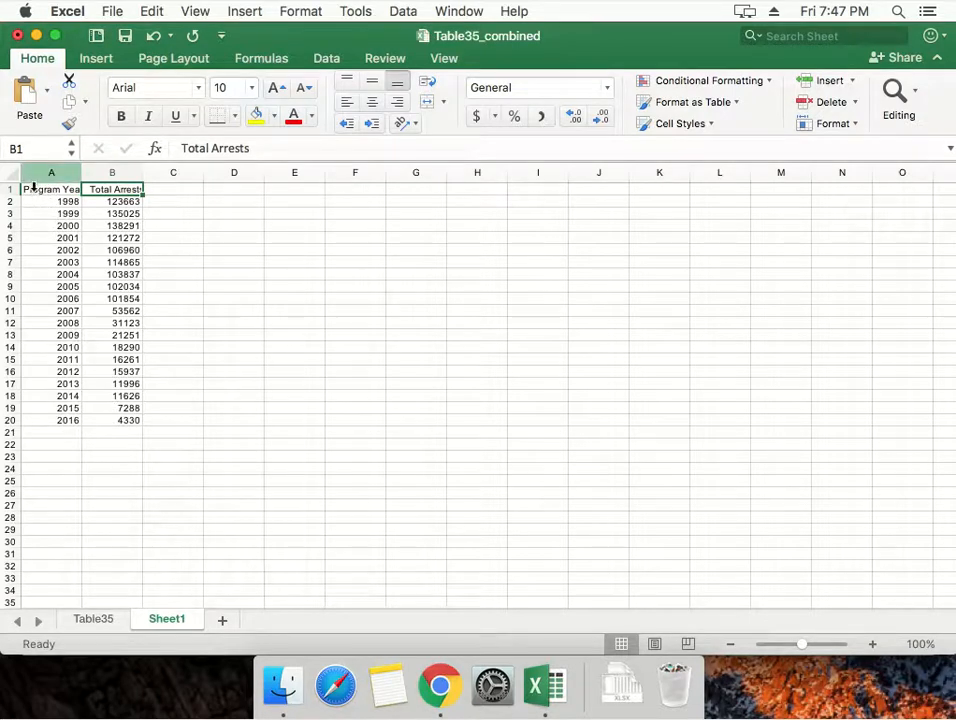
Set the font size of the data range A1:B20 on Sheet1 to 24.
left_click(33, 205)
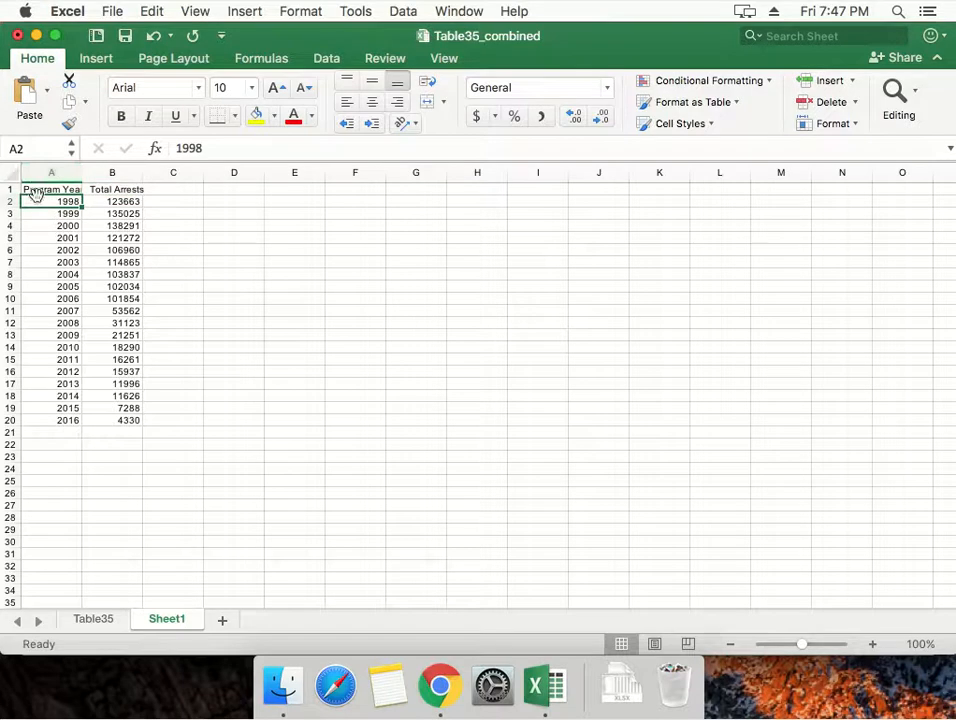
left_click(37, 190)
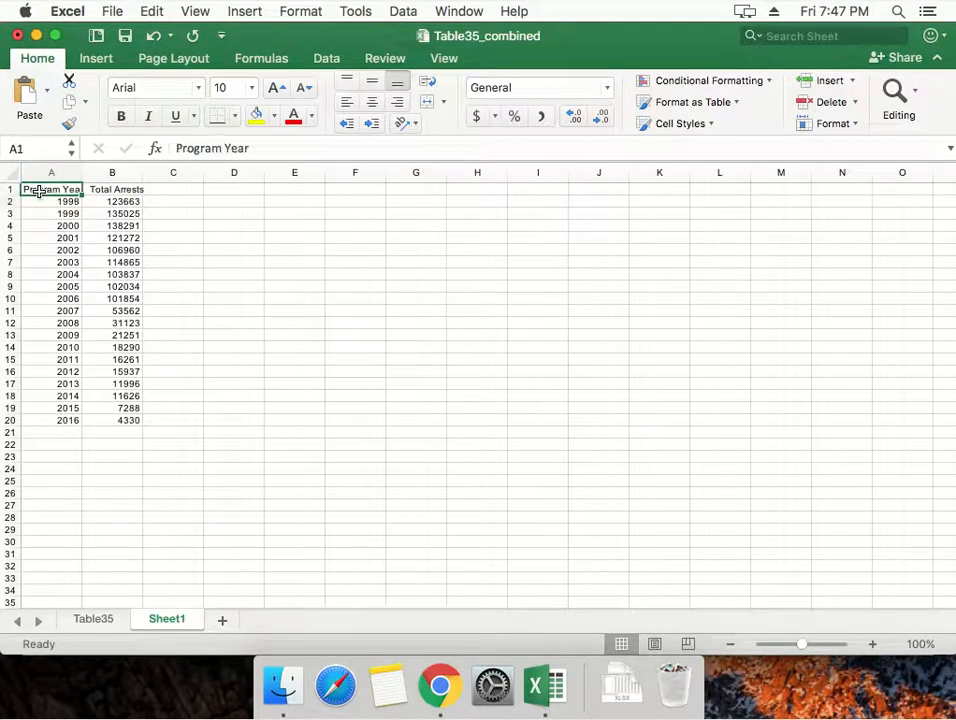
left_click(123, 420, "shift")
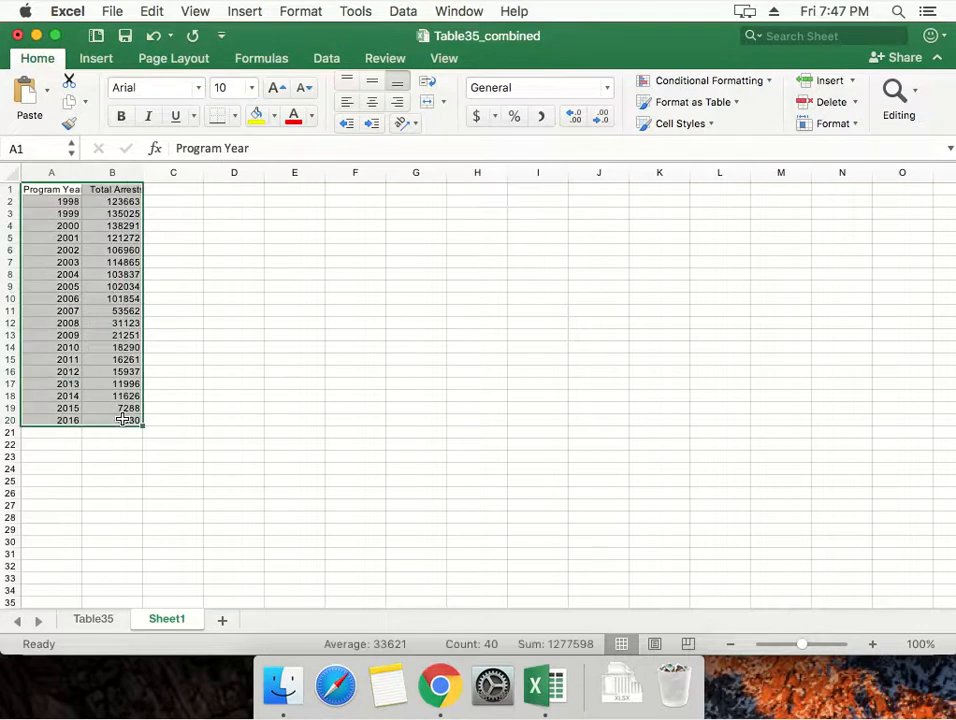
left_click(221, 92)
type("24")
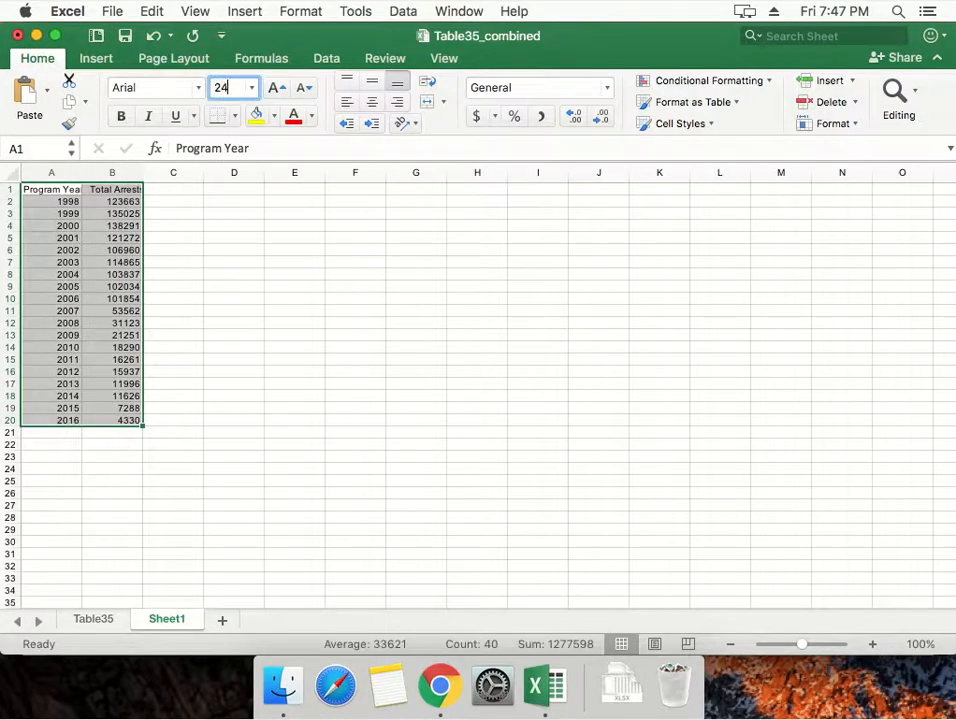
key("Return")
left_click(203, 188)
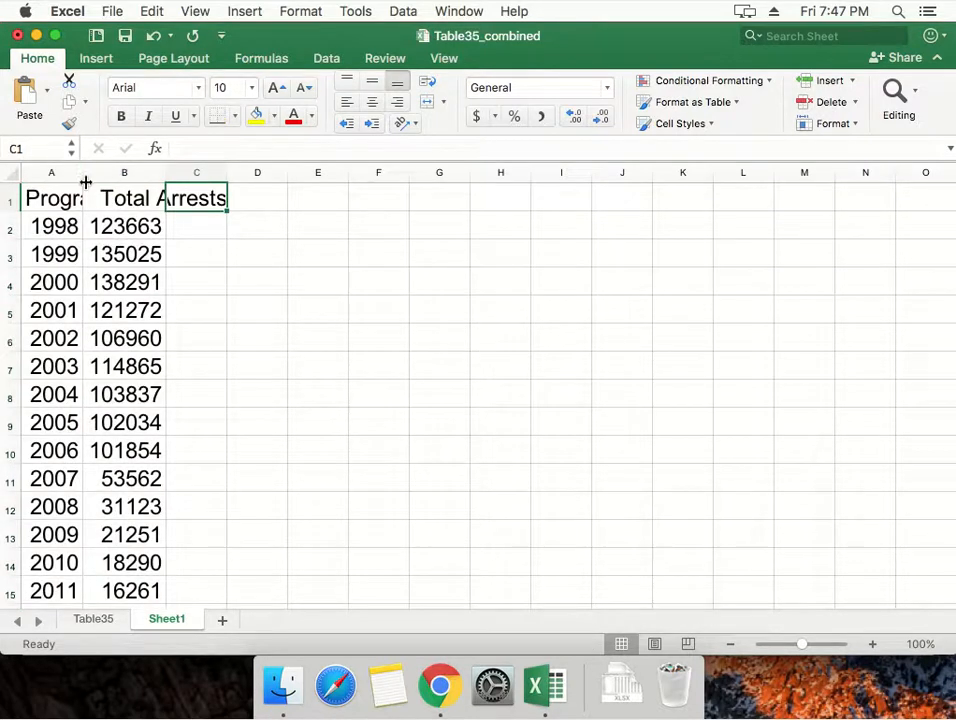
Set the font size of columns A and B to 18.
left_click_drag(47, 172, 101, 170)
left_click(230, 87)
type("18")
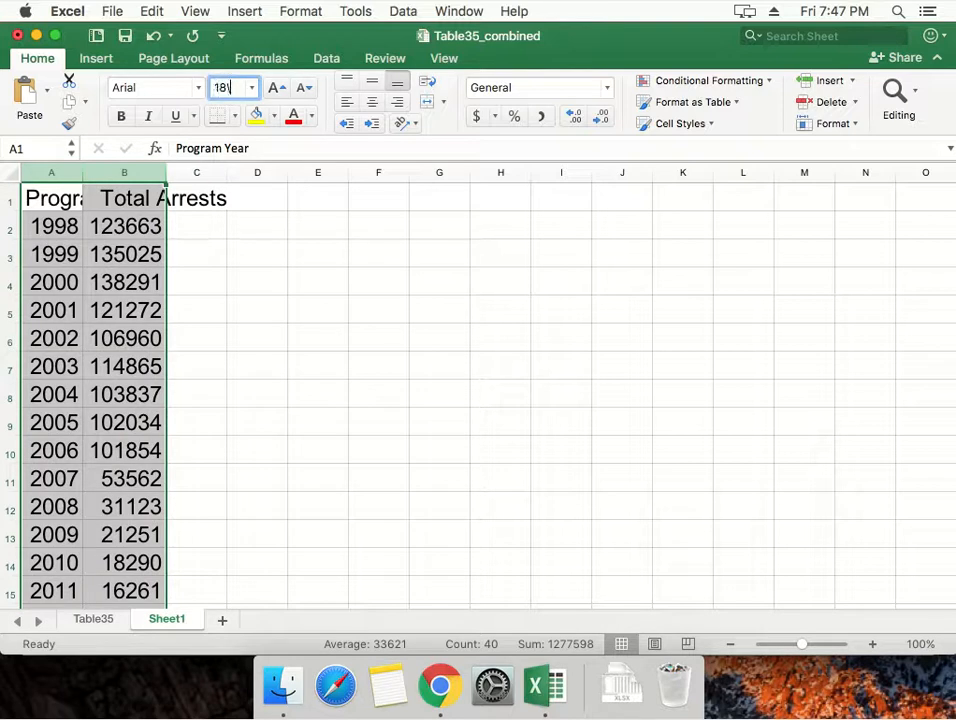
key("Return")
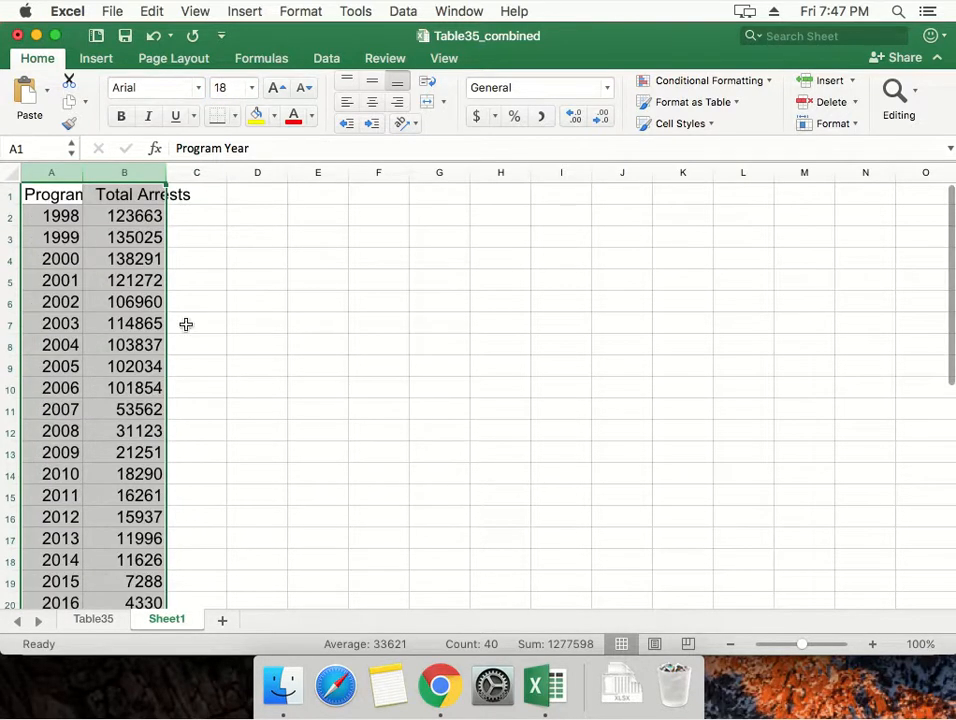
left_click(808, 663)
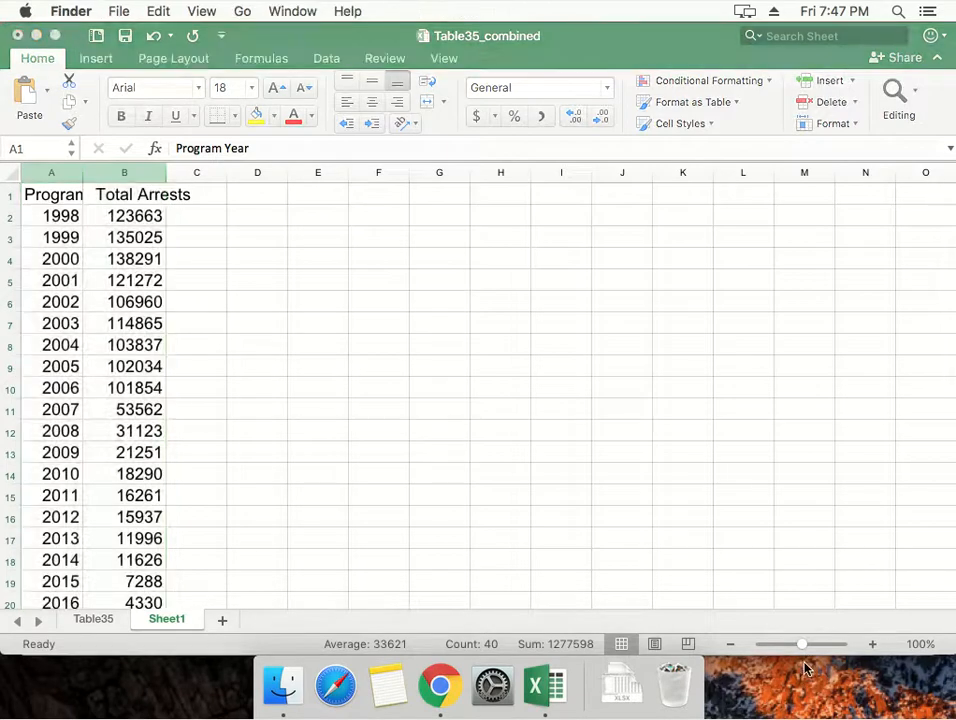
left_click(145, 280)
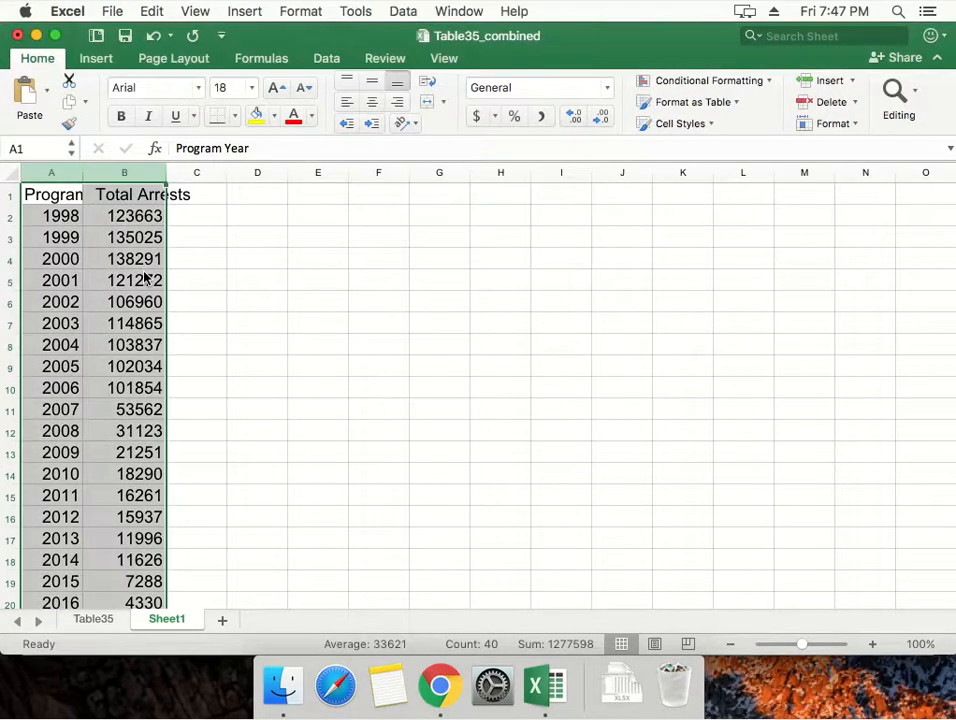
left_click(175, 260)
Read through the Total Arrests values year by year, down to the last year and back to the first.
left_click(110, 263)
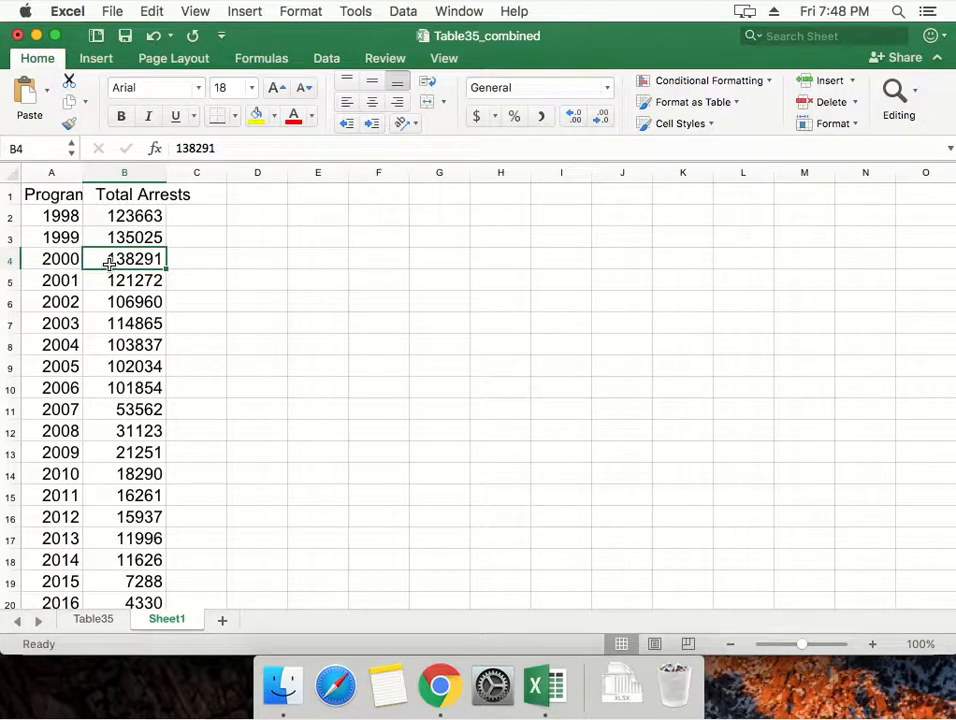
key("Down")
key("Down")
key("Down")
key("Down")
key("Down")
key("Down")
key("Down")
key("Down")
key("Down")
key("Down")
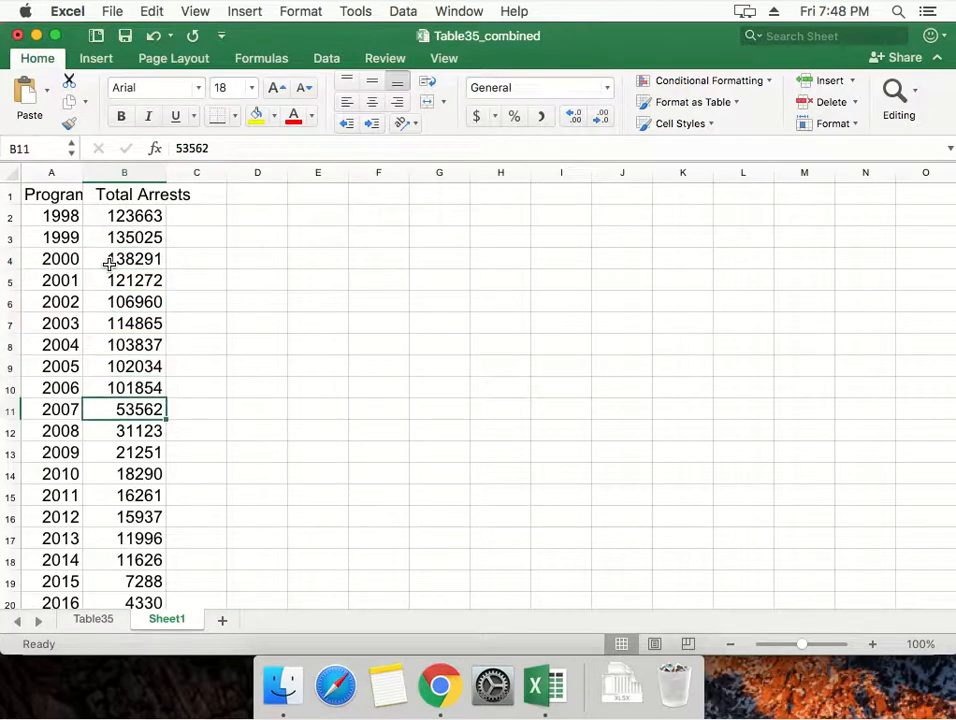
key("Down")
key("Down")
key("Down")
key("Down")
key("Down")
key("Down")
key("Down")
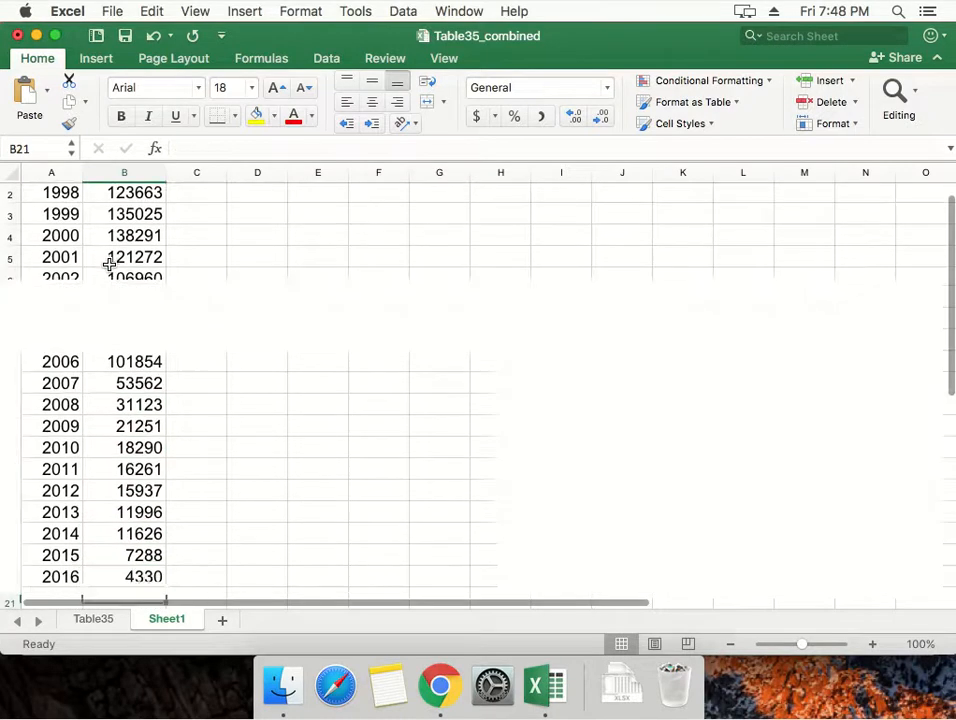
key("Up")
key("Up")
key("Down")
key("Up")
key("Up")
key("Up")
key("Up")
key("Up")
key("ctrl+Up")
key("Down")
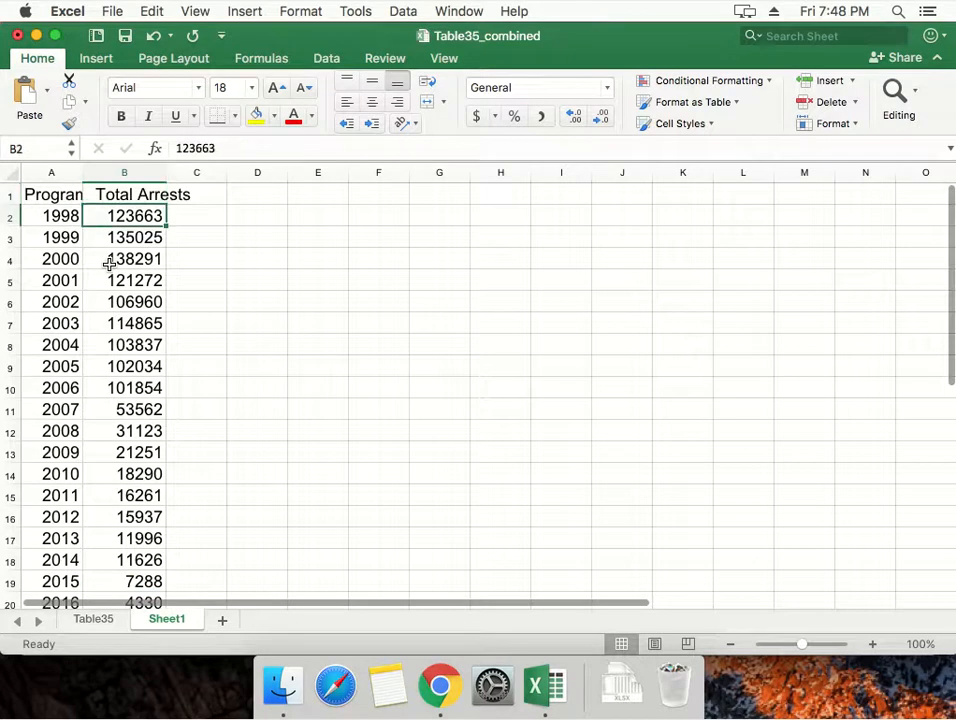
Compare the Total Arrests values of 2006 and 2007 to examine the change between neighbouring years.
key("Down")
key("Down")
key("Up")
key("Down")
key("Down")
key("Down")
key("Down")
key("Down")
key("Down")
key("Down")
key("Down")
key("Down")
key("Up")
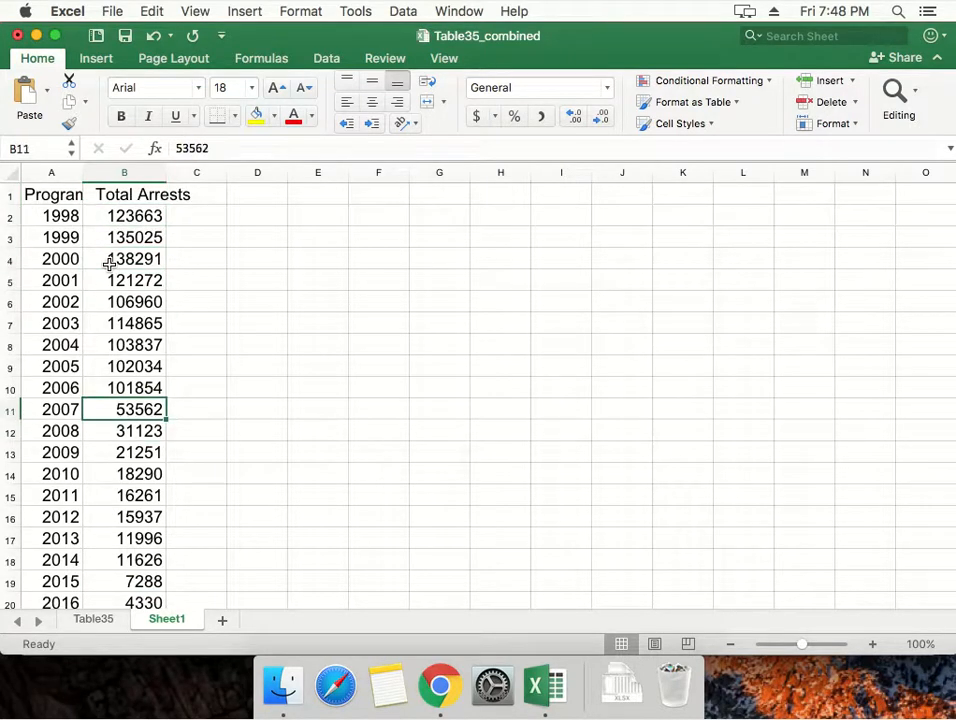
key("Up")
key("Down")
key("Up")
key("Down")
key("Up")
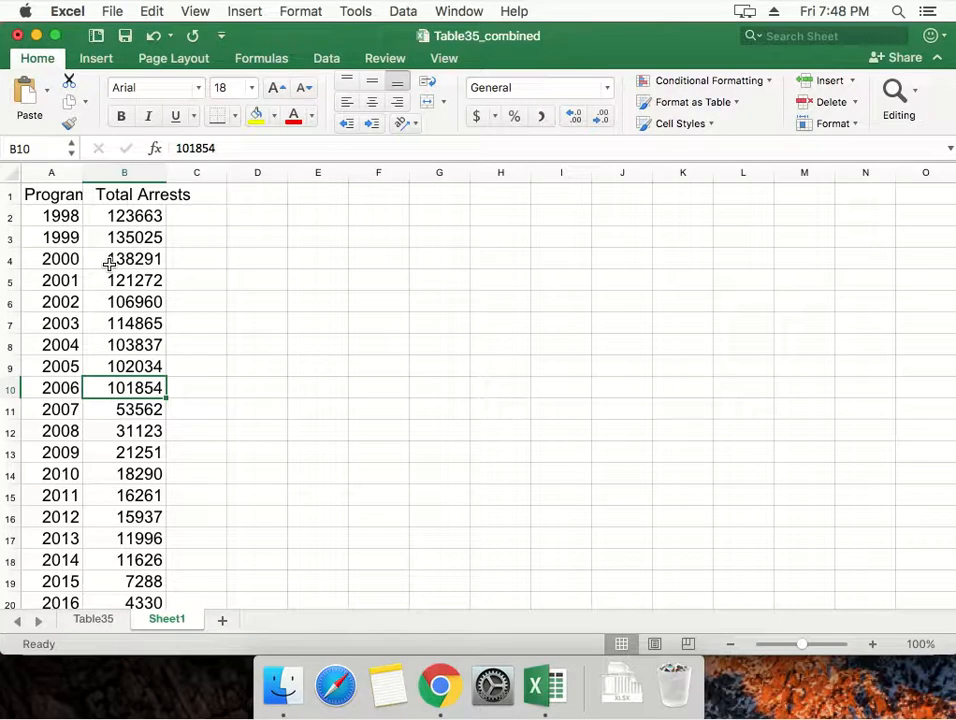
key("Down")
key("Up")
key("Down")
key("Up")
key("Down")
key("Up")
key("Up")
key("Up")
key("Up")
key("Up")
key("Up")
key("Up")
key("Up")
key("Up")
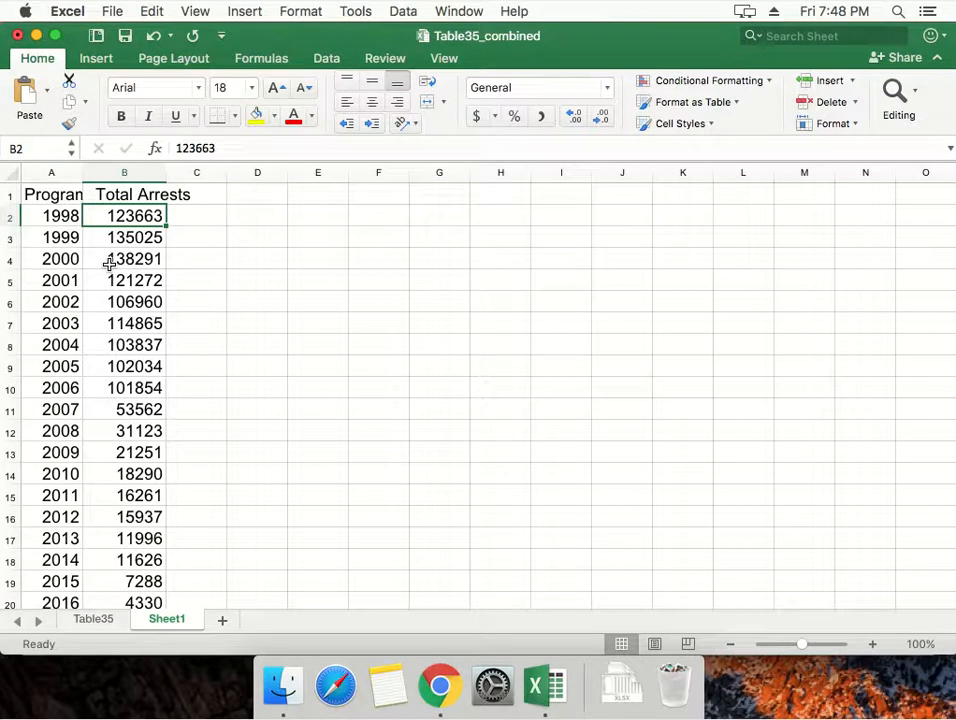
key("Left")
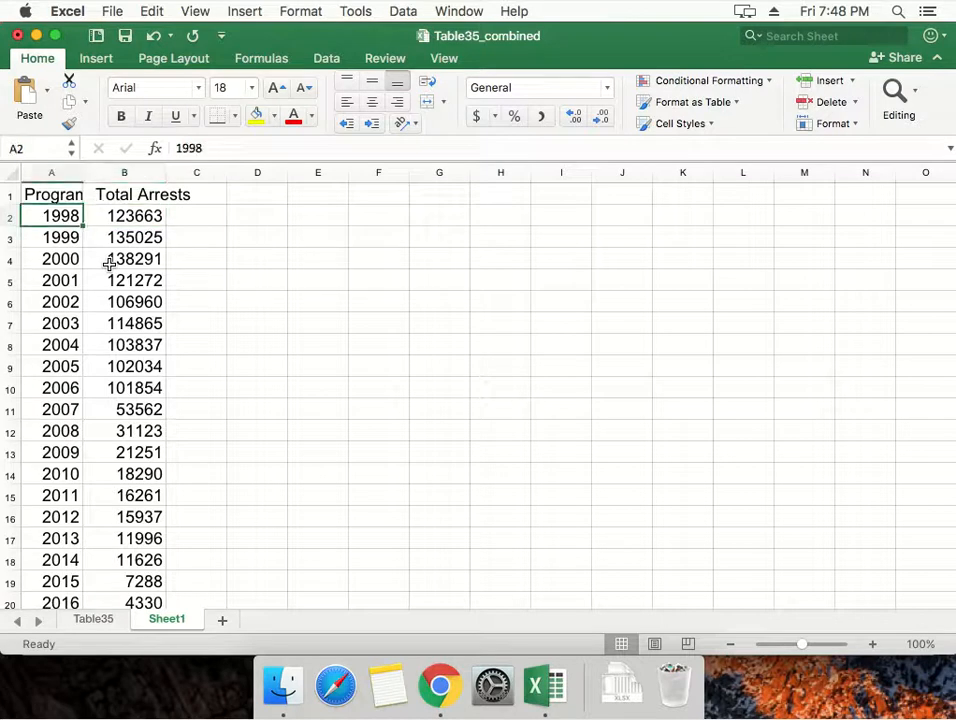
left_click(10, 216)
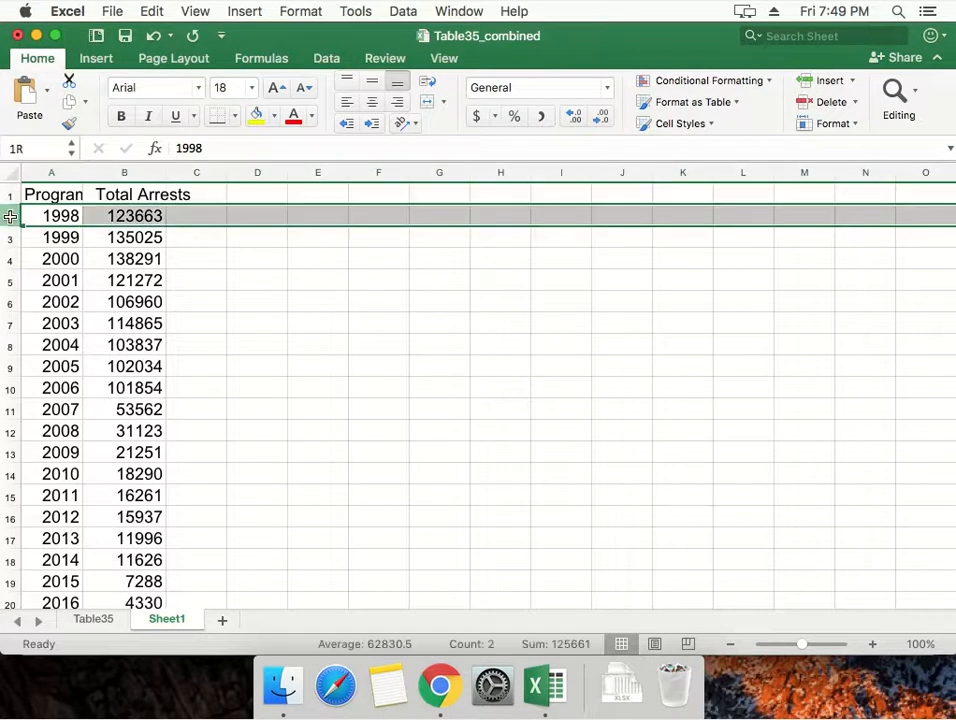
left_click(58, 220)
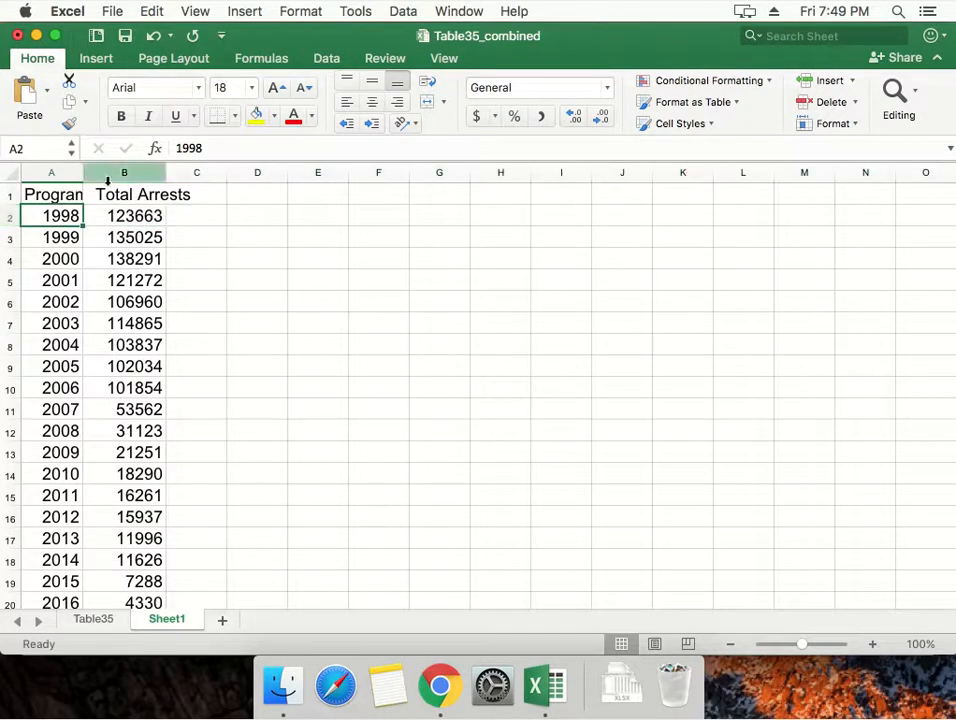
left_click_drag(122, 216, 111, 280)
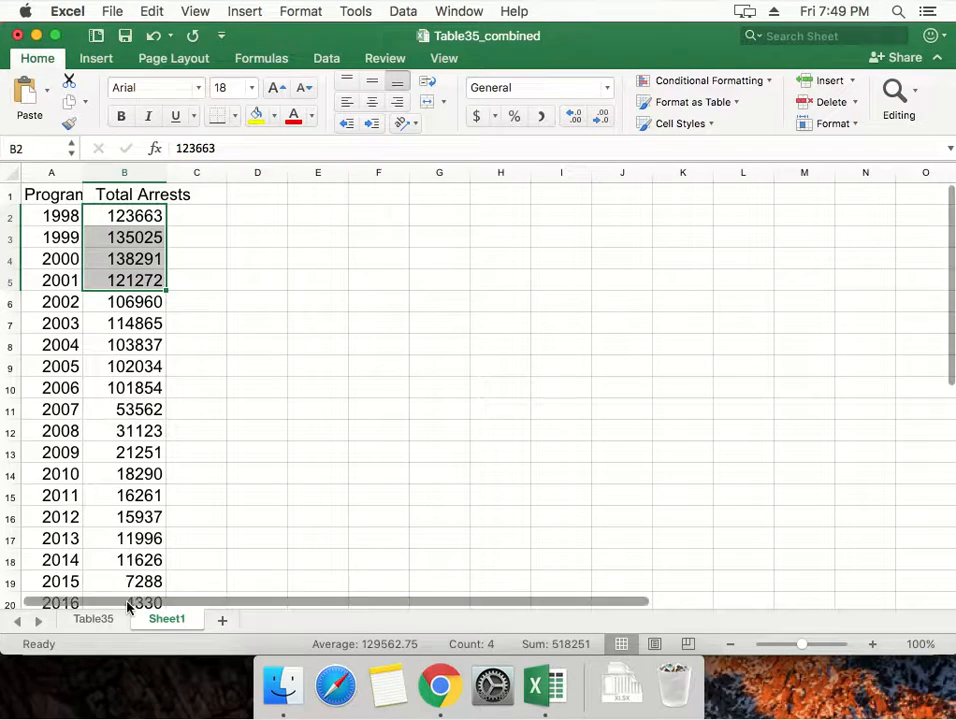
left_click(92, 451)
Sort all data rows below the header by column B values, smallest to largest, keeping each year with its arrests.
left_click_drag(10, 220, 5, 412)
scroll(154, 417, "down", 5)
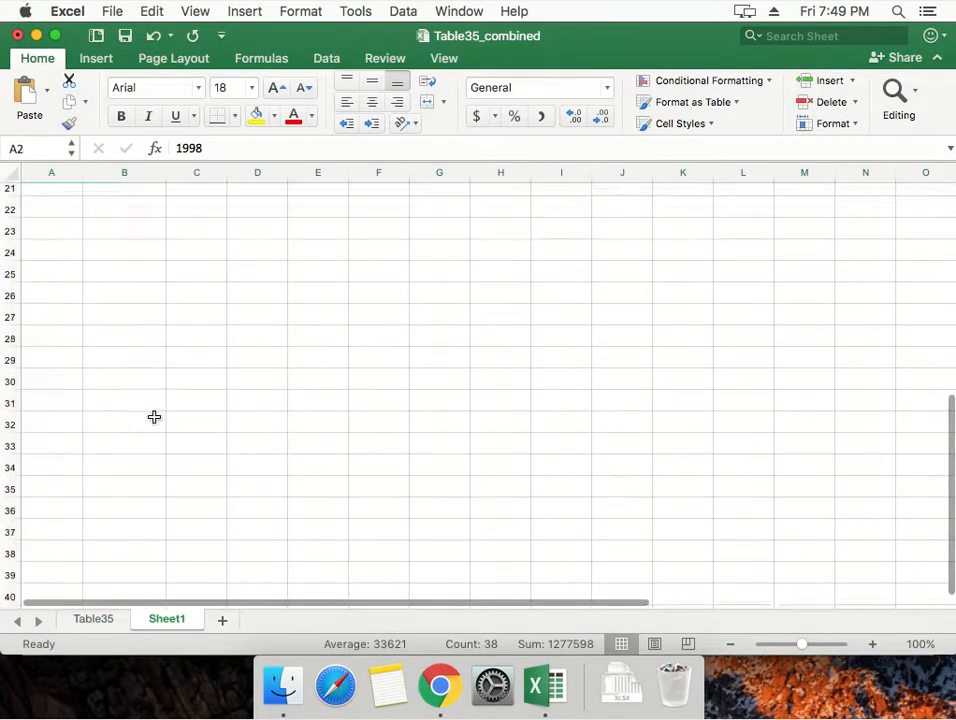
scroll(154, 417, "up", 5)
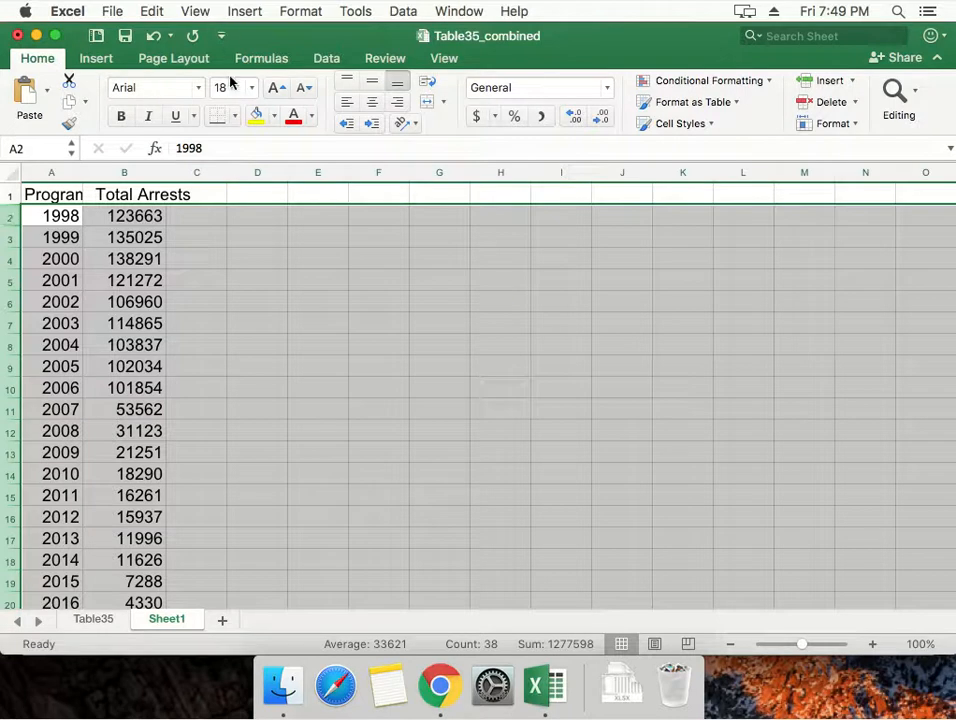
left_click(396, 14)
left_click(412, 37)
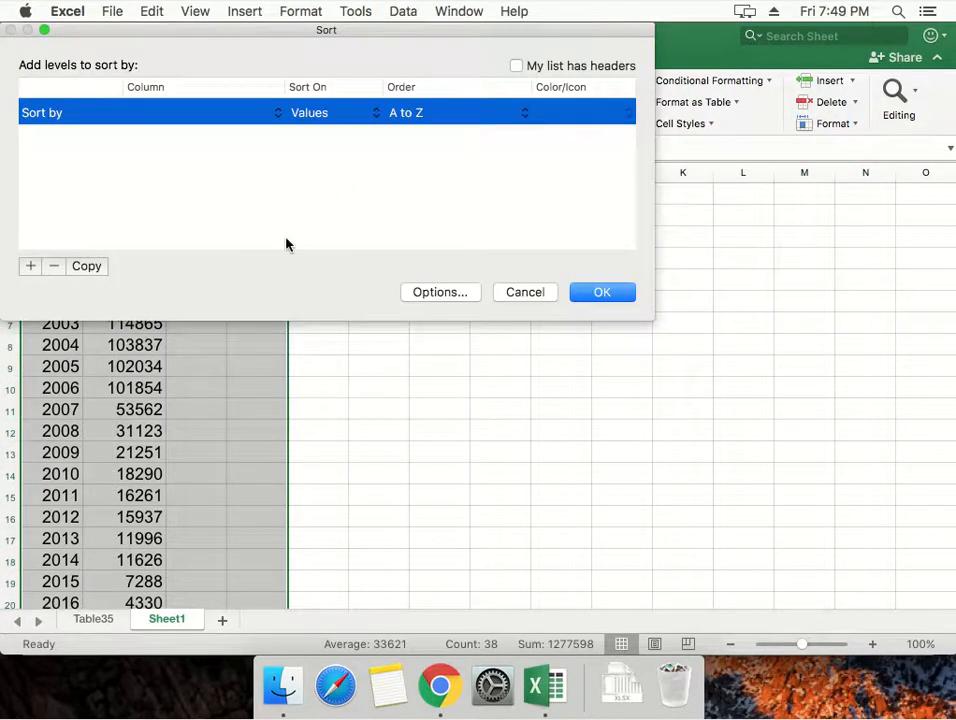
left_click_drag(234, 30, 354, 117)
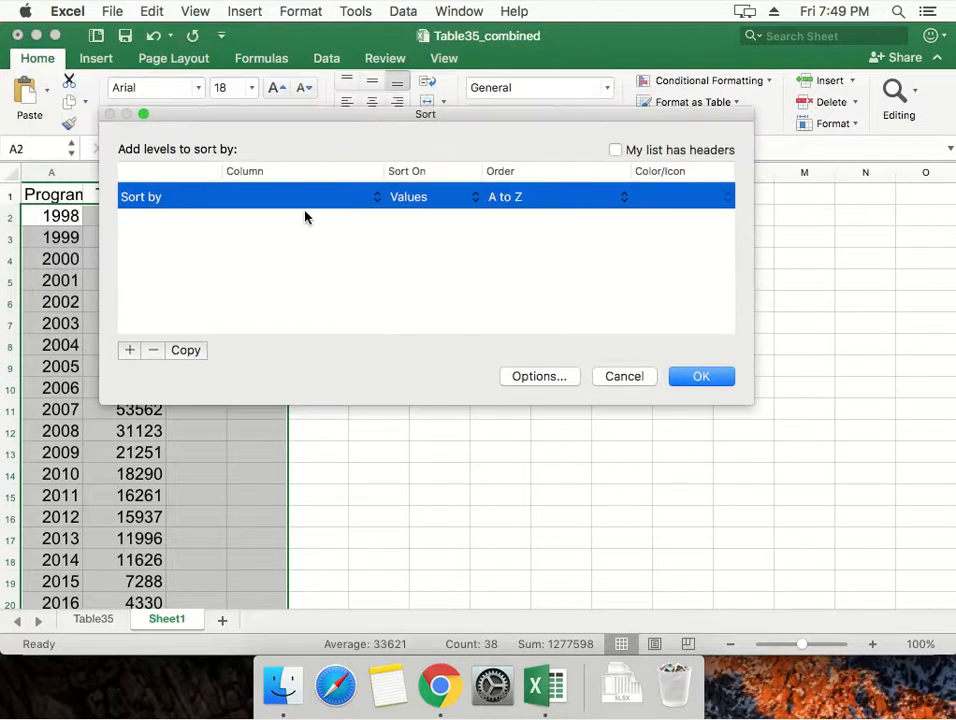
left_click(331, 196)
left_click(331, 213)
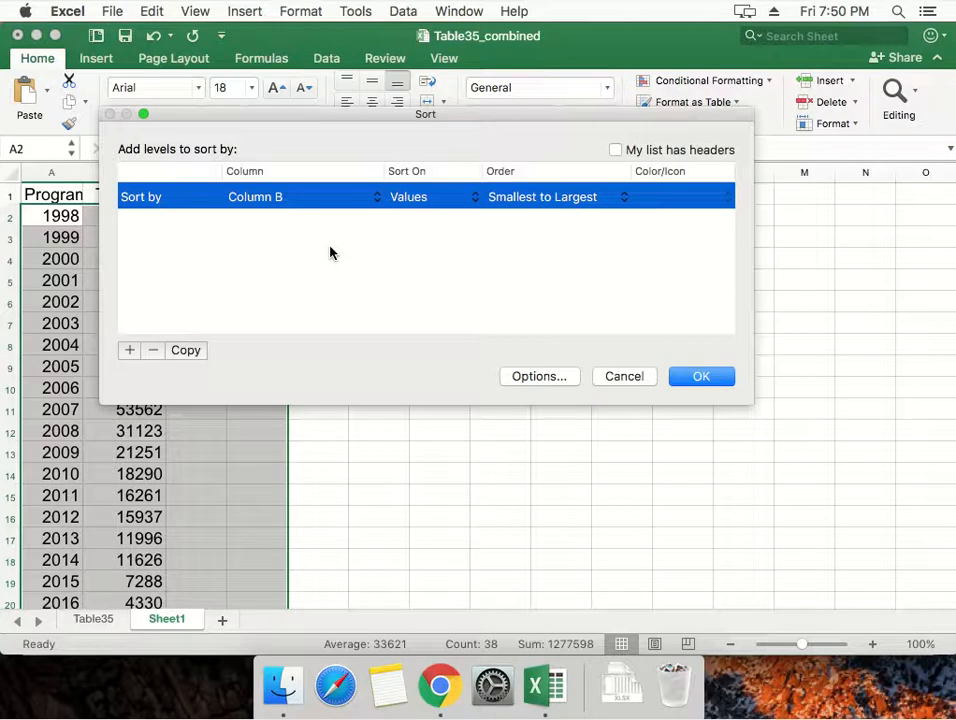
left_click(703, 384)
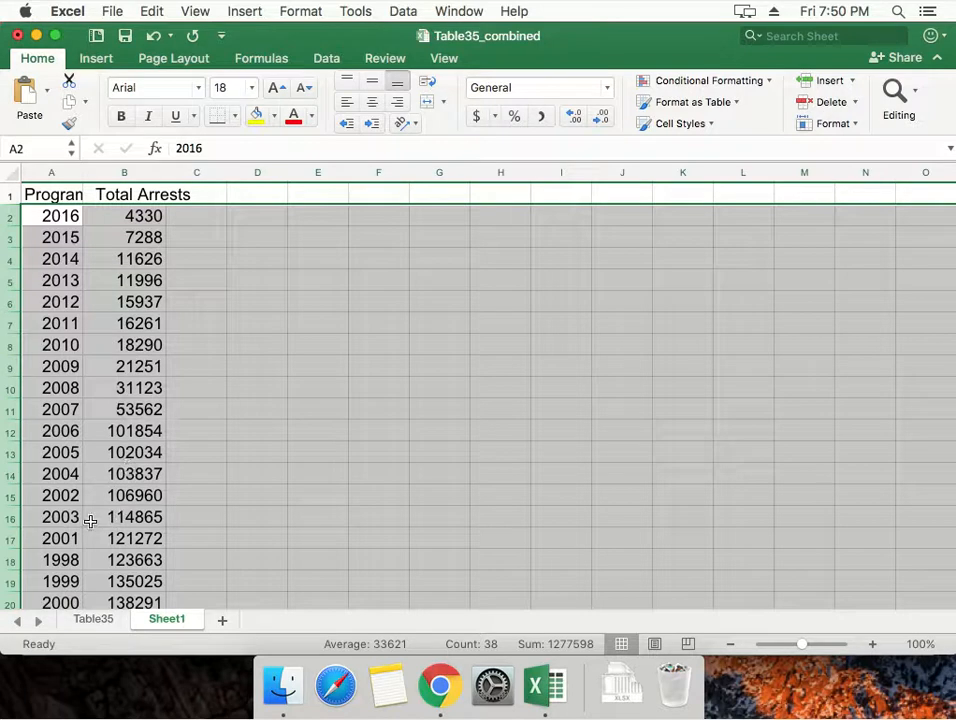
Examine the order of the sorted Total Arrests values and the years they belong to.
left_click(150, 540)
key("Up")
key("Up")
key("Up")
key("Down")
key("Down")
key("Down")
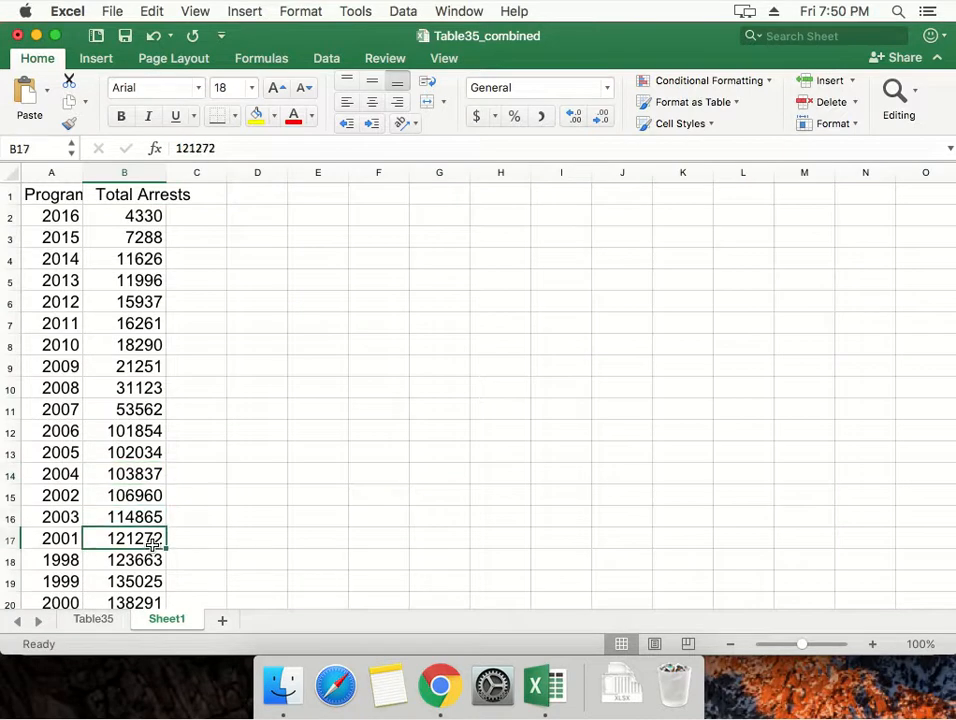
key("Down")
key("Down")
key("Down")
key("Down")
key("Up")
key("Up")
key("Up")
key("Up")
key("Up")
key("Up")
key("Up")
key("Up")
key("Up")
key("Up")
key("Up")
key("Up")
key("Up")
key("Up")
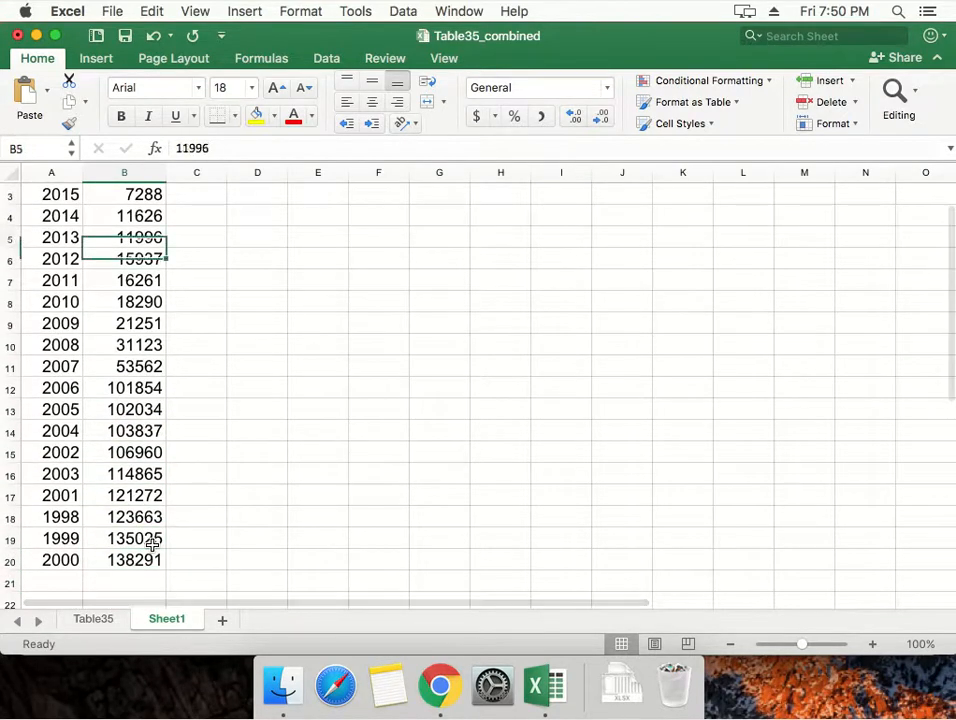
key("Up")
key("Up")
key("Up")
key("Up")
key("Up")
key("Up")
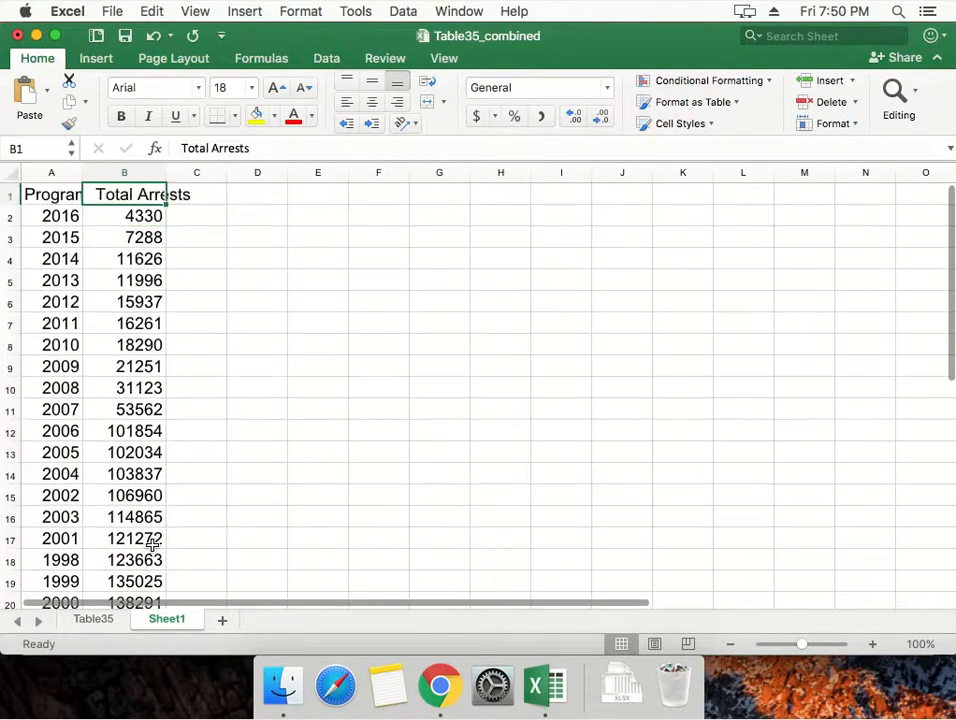
key("Down")
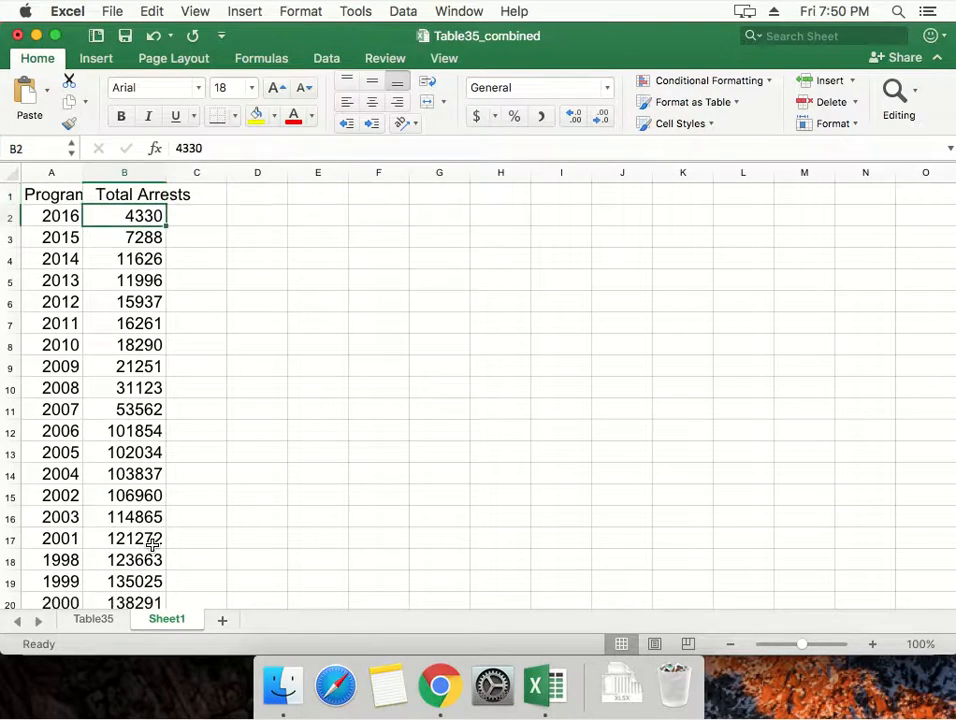
key("Left")
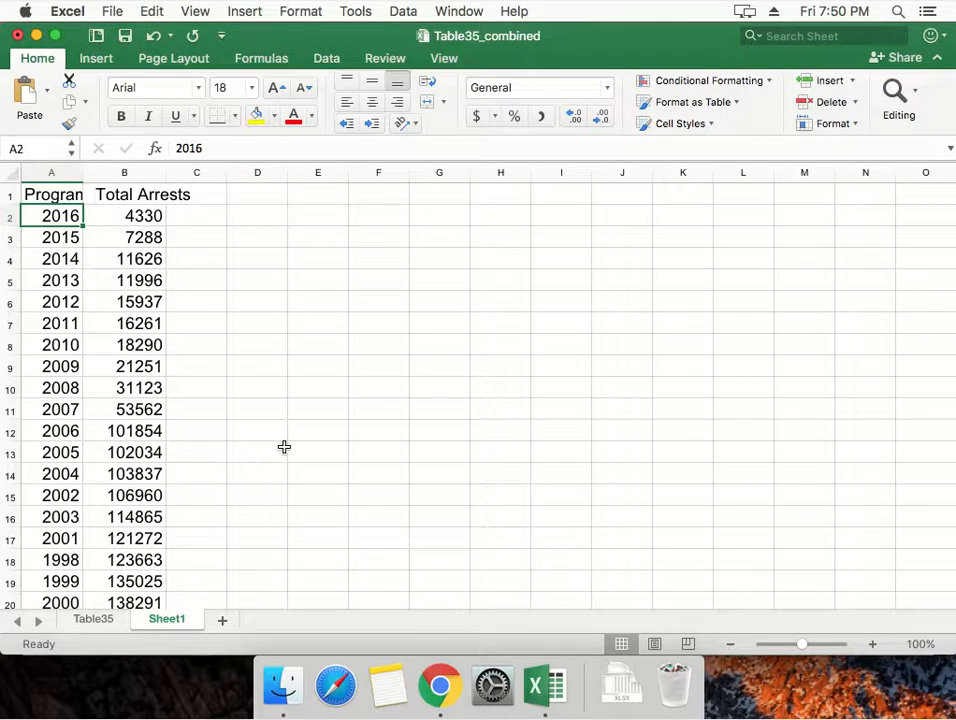
Enter the label "Mean" in cell G2 and set the font size of columns C to N to 18.
left_click(433, 211)
type("Mean")
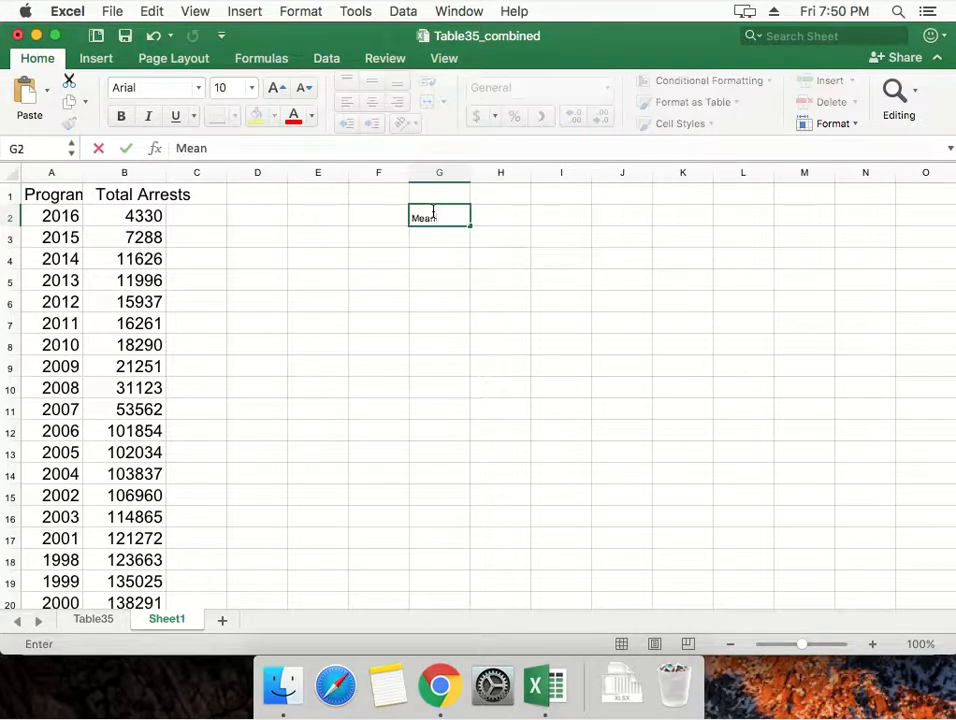
left_click_drag(392, 193, 271, 171)
left_click(260, 172)
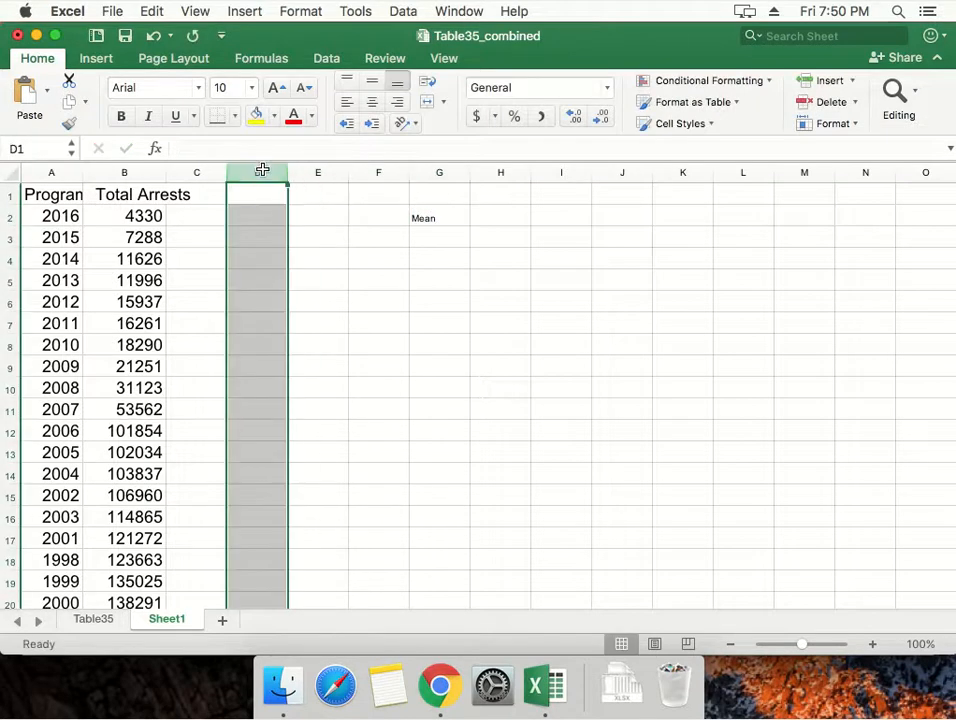
left_click_drag(205, 174, 848, 170)
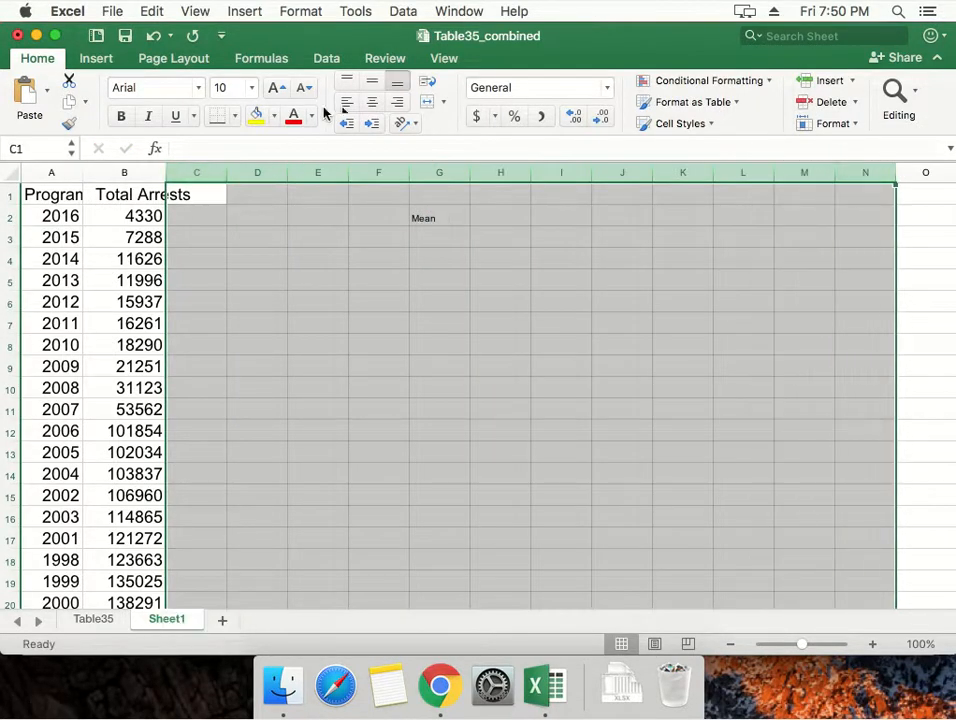
left_click(225, 88)
type("18")
key("Return")
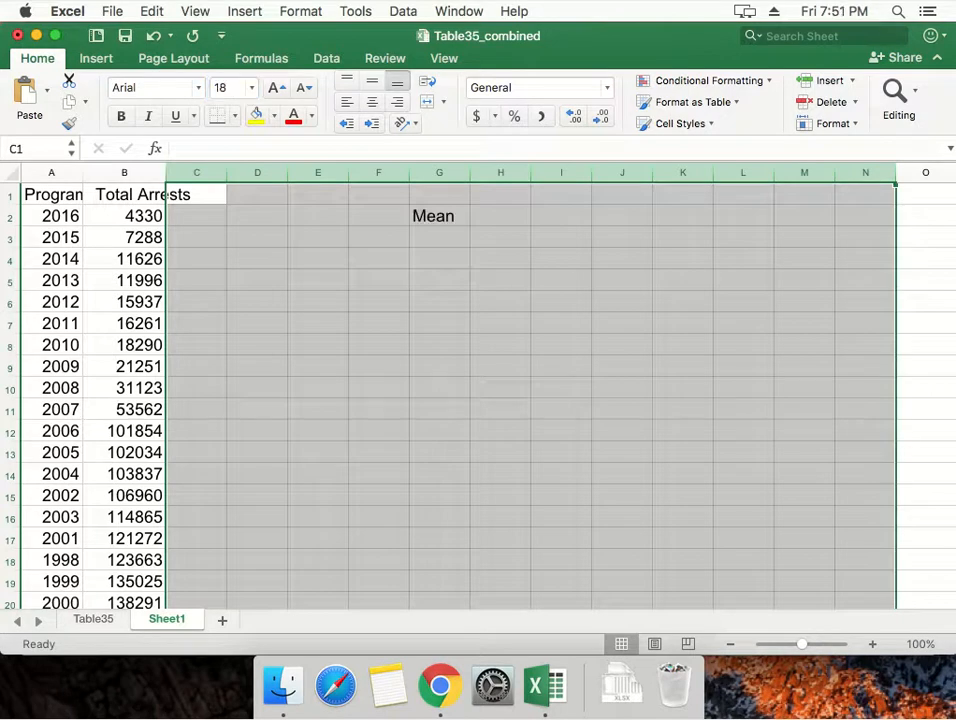
left_click(403, 284)
left_click(440, 217)
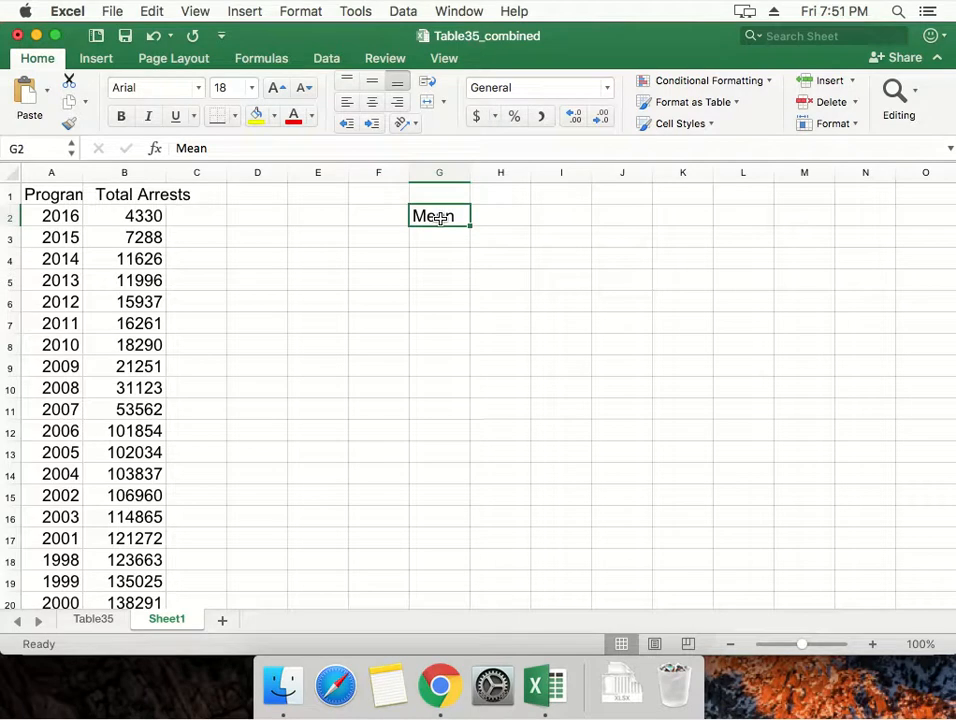
key("Right")
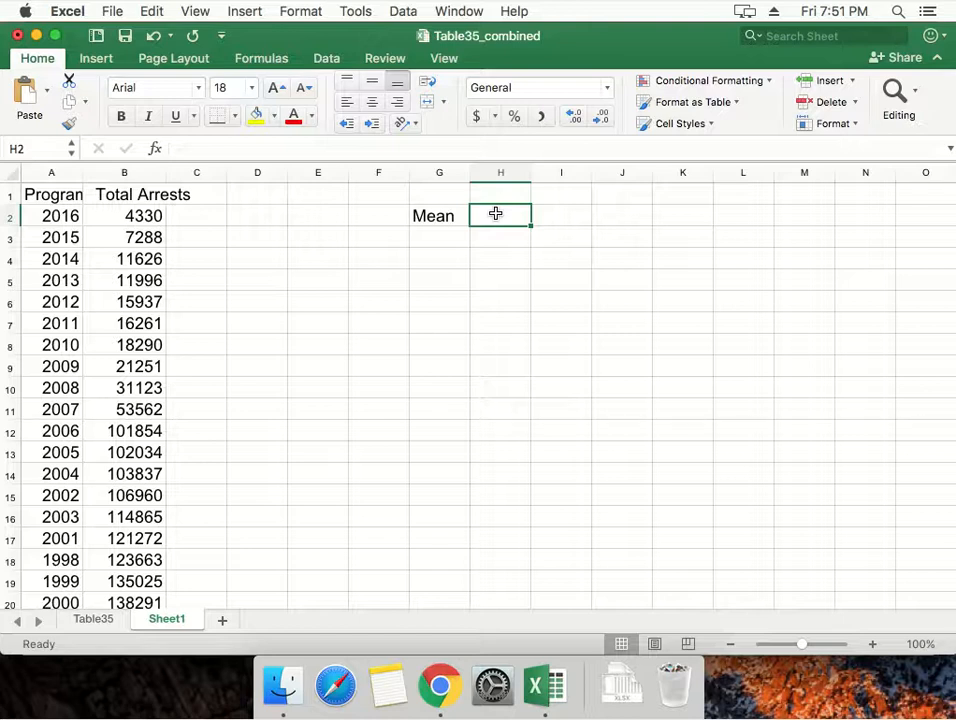
type("=")
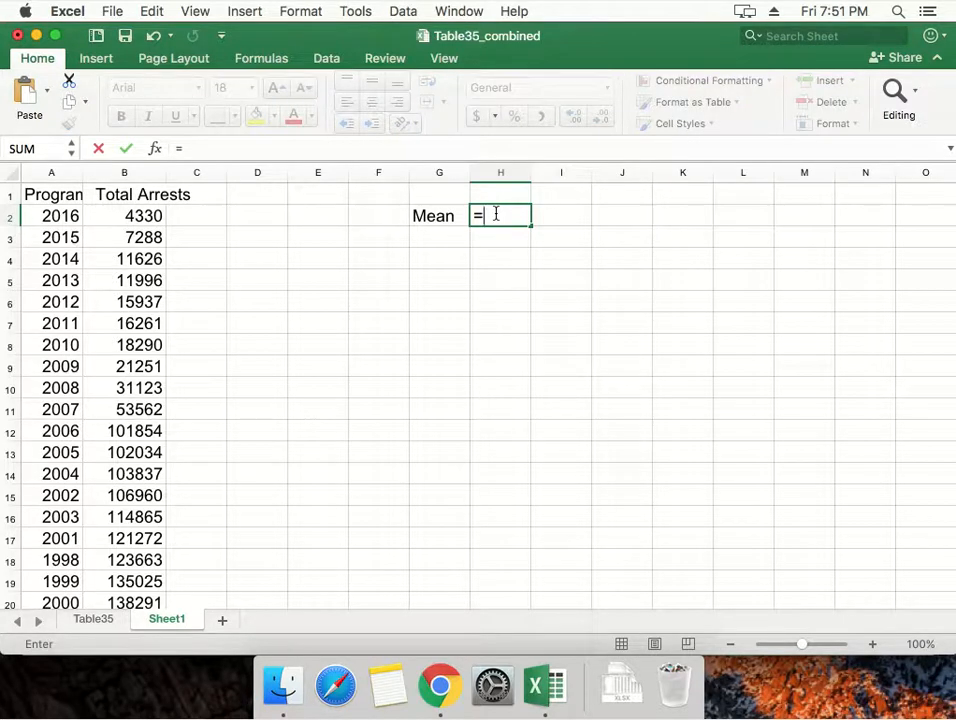
type("SUM")
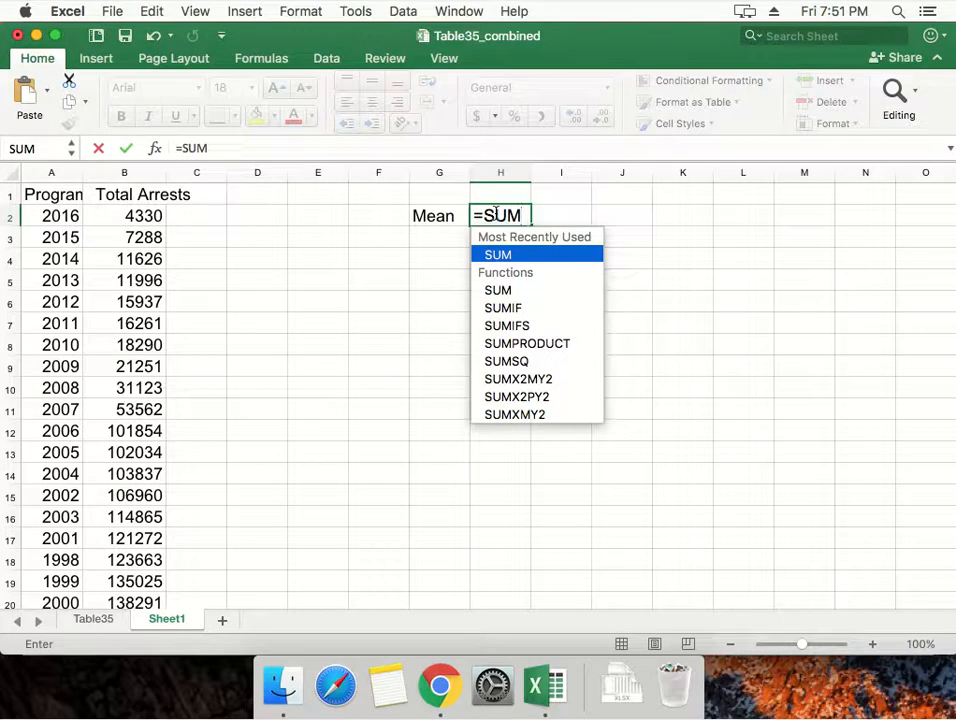
key("Tab")
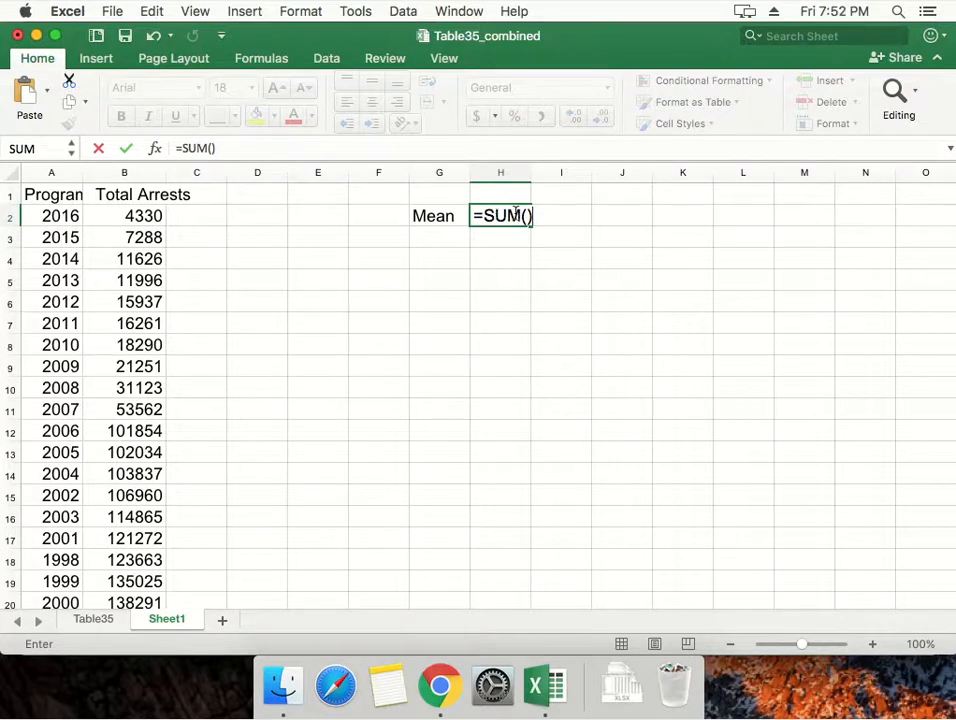
key("Return")
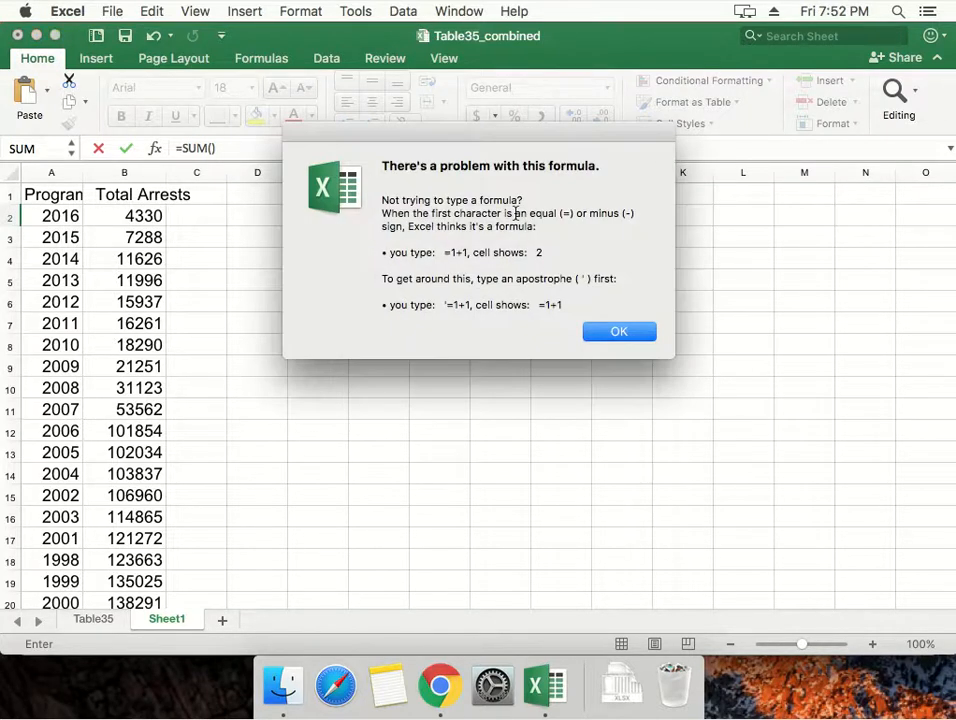
left_click(634, 335)
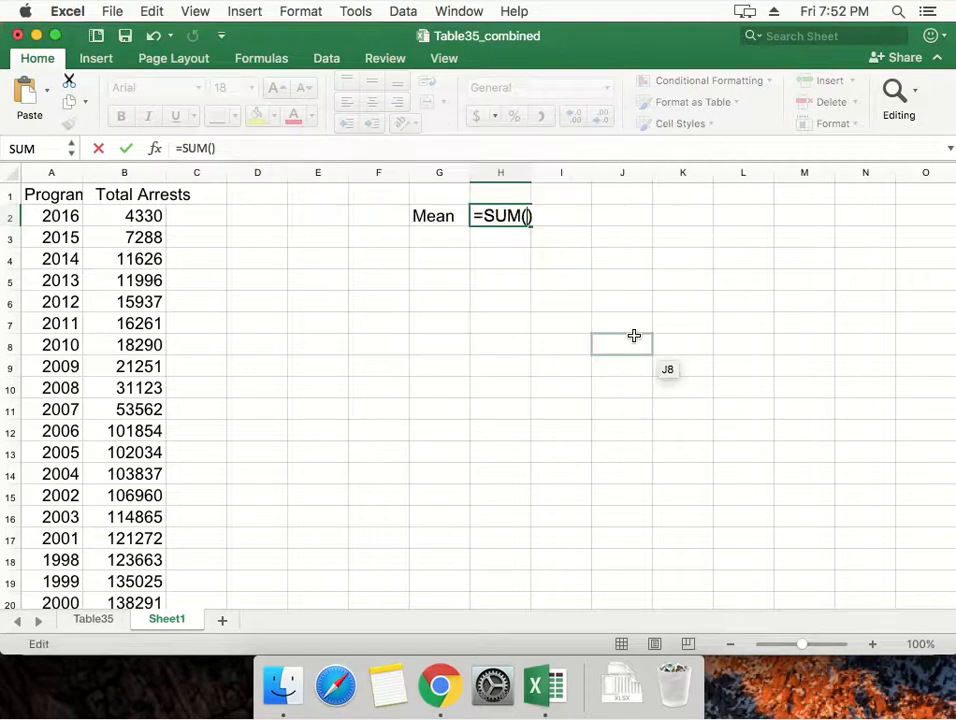
key("BackSpace")
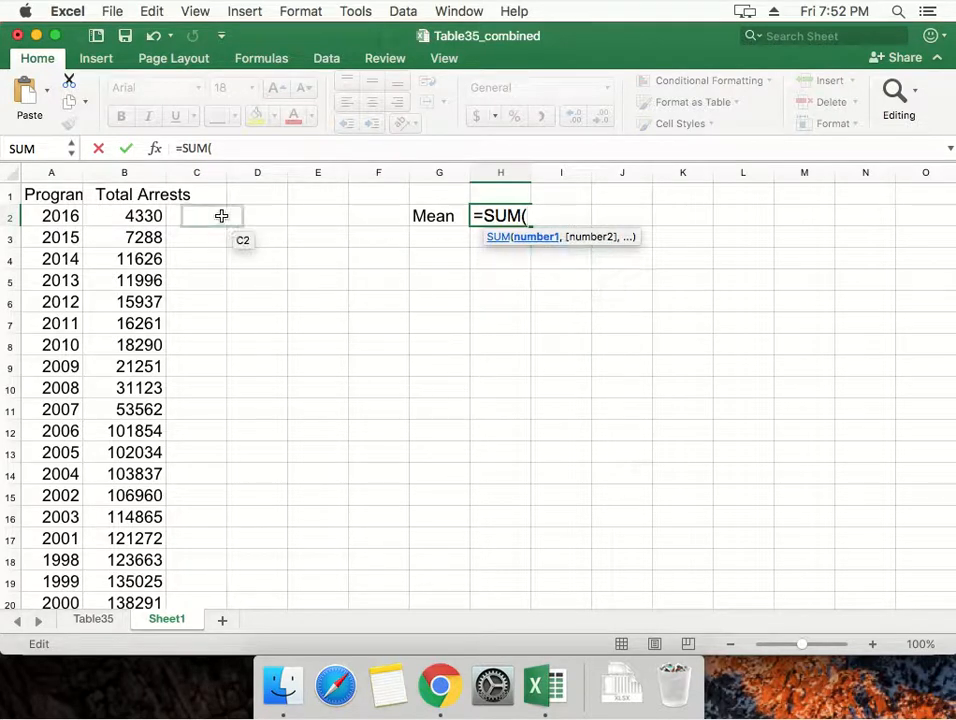
left_click(161, 216)
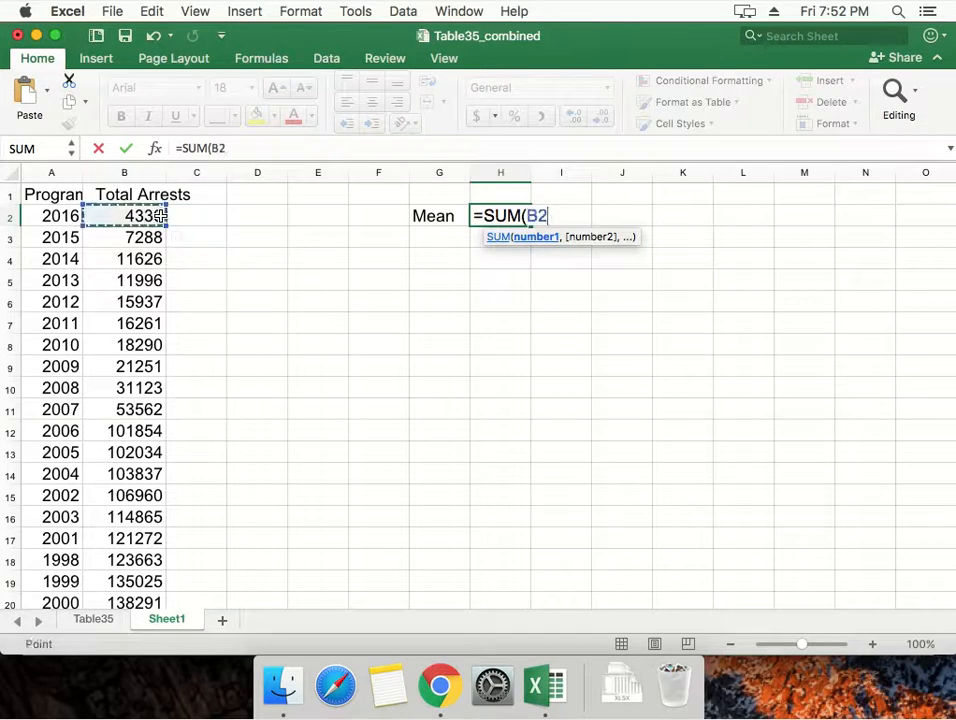
type(",")
left_click(152, 258)
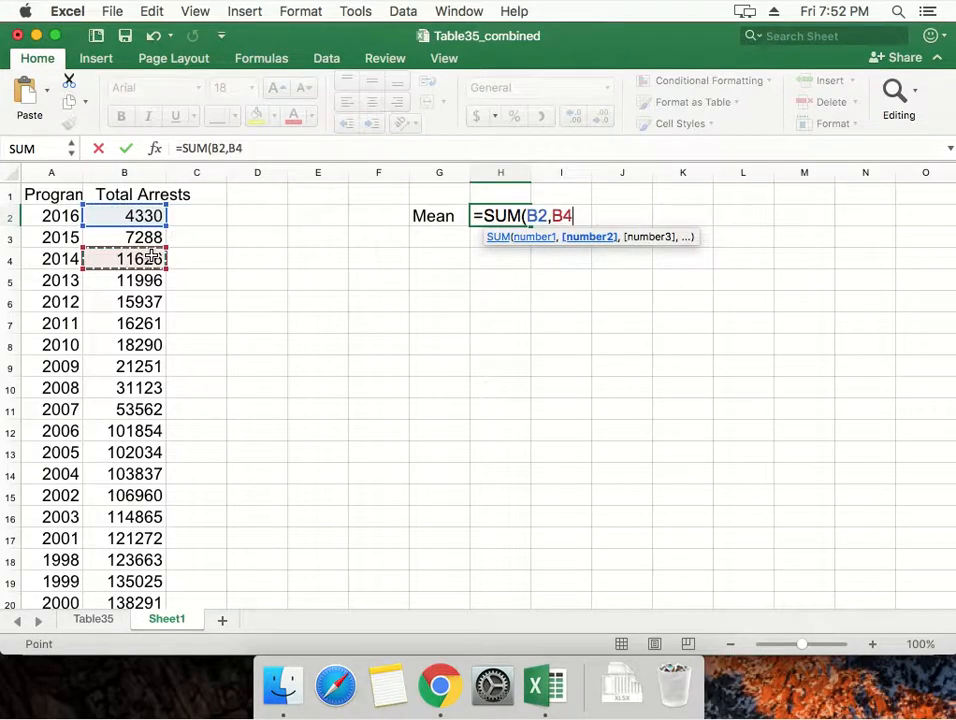
left_click(145, 233)
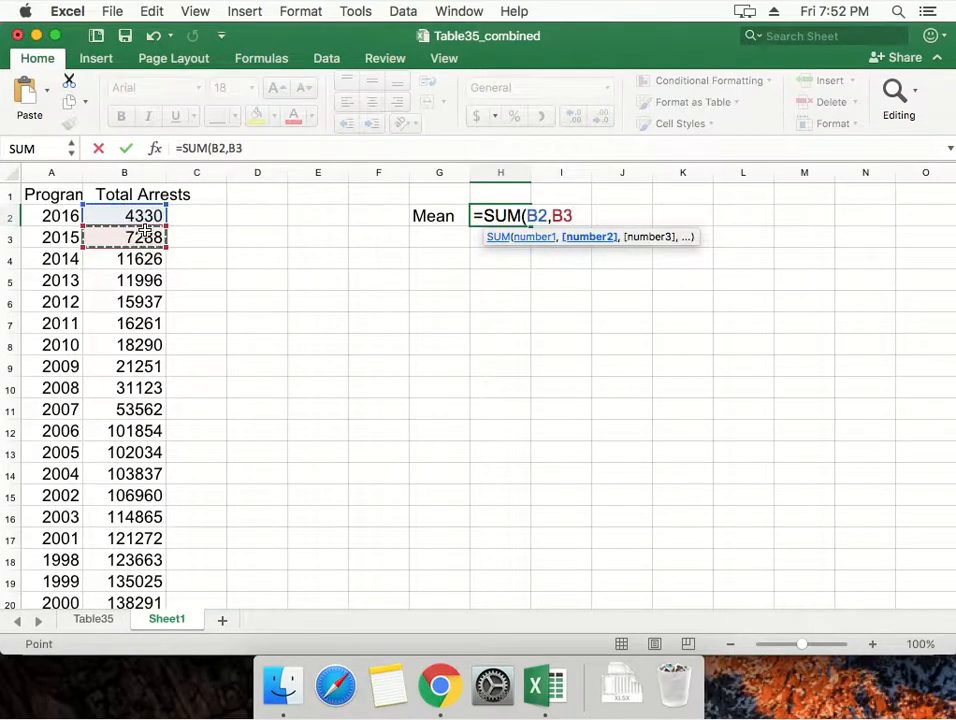
key("Escape")
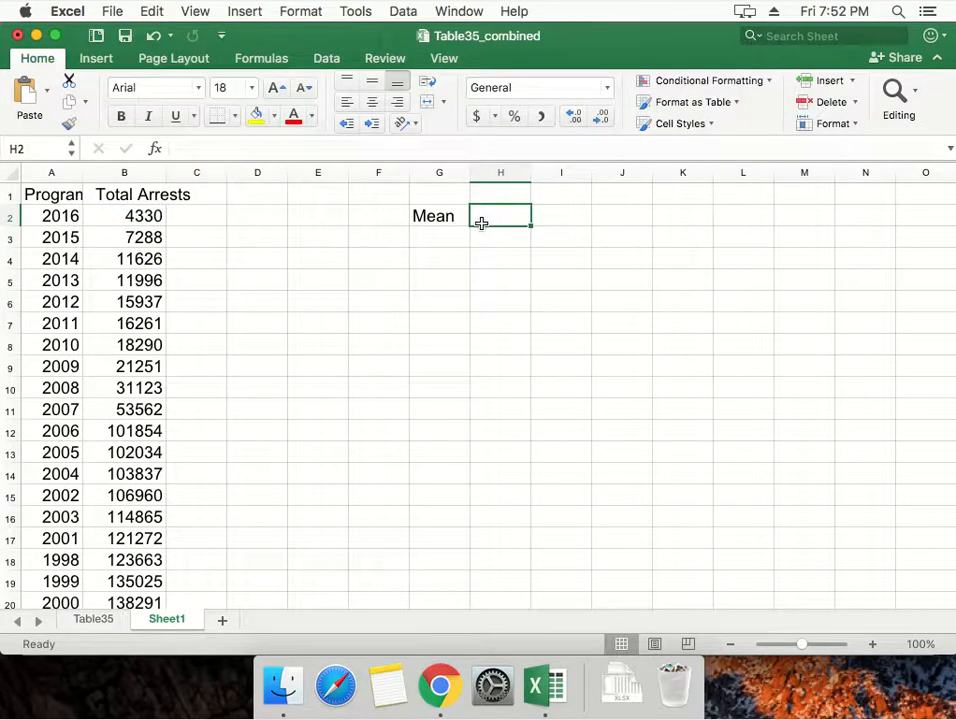
Enter the formula =SUM(B2:B20) in cell H2 to add up all the Total Arrests values.
type("=SUM(")
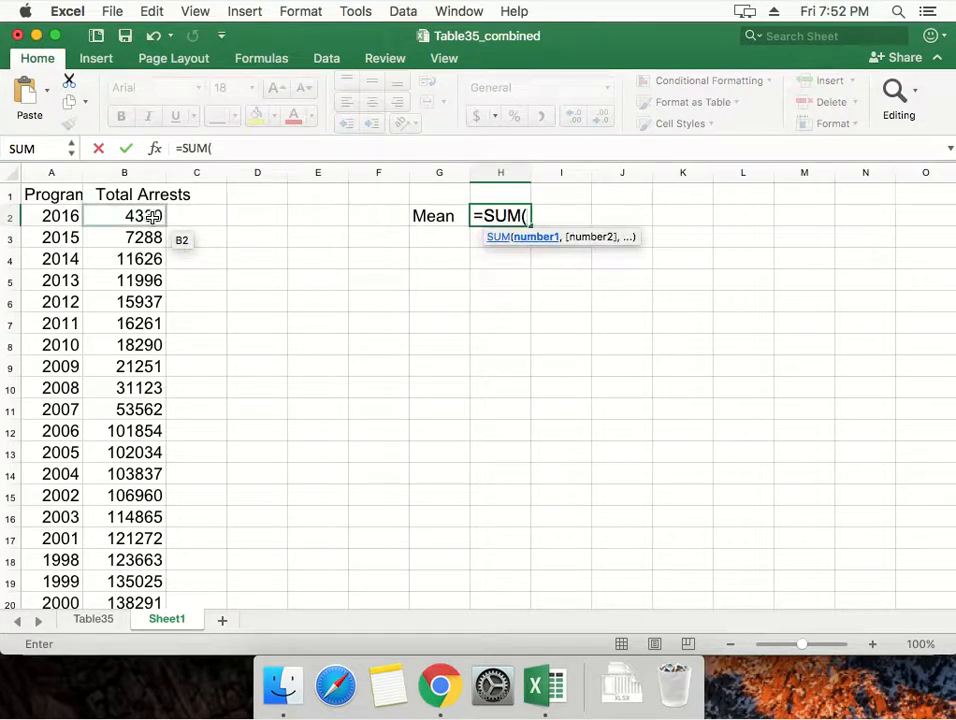
left_click(152, 216)
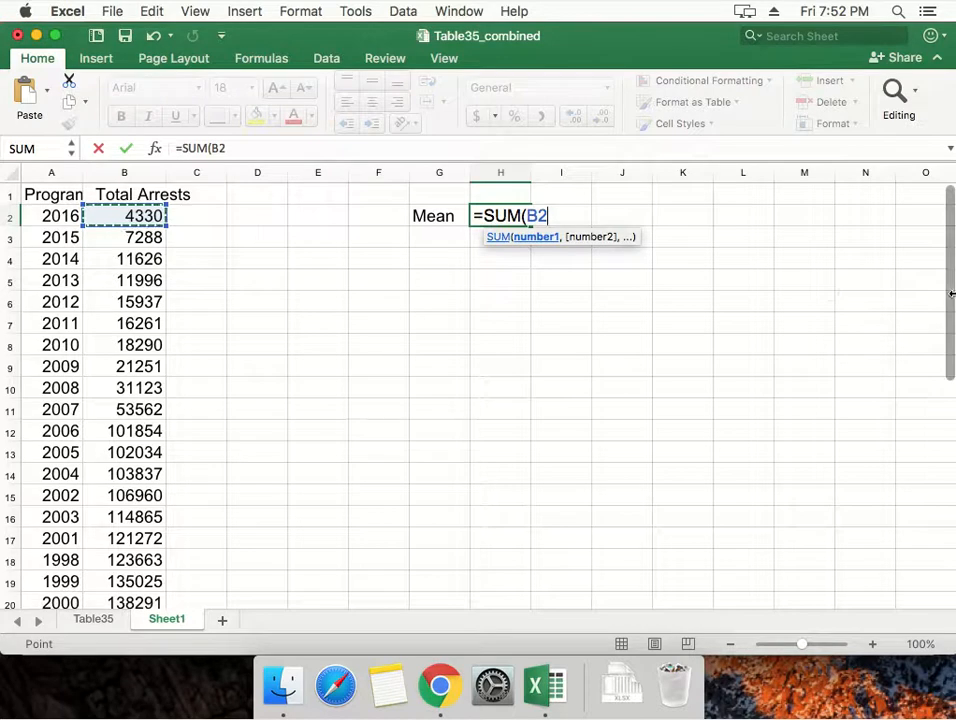
left_click_drag(952, 309, 952, 341)
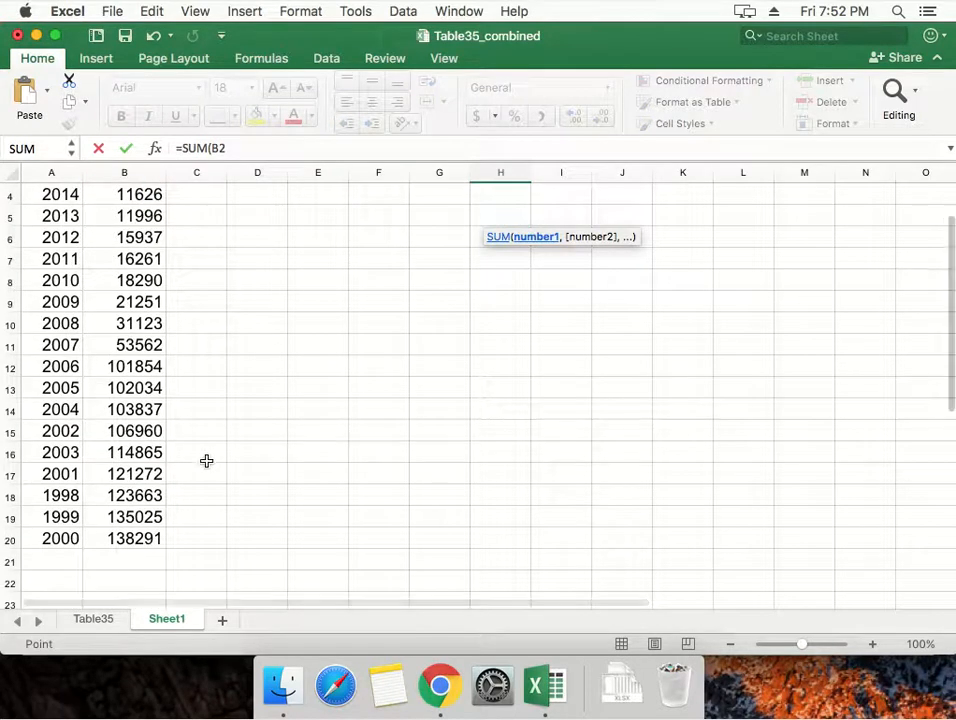
left_click(126, 535, "shift")
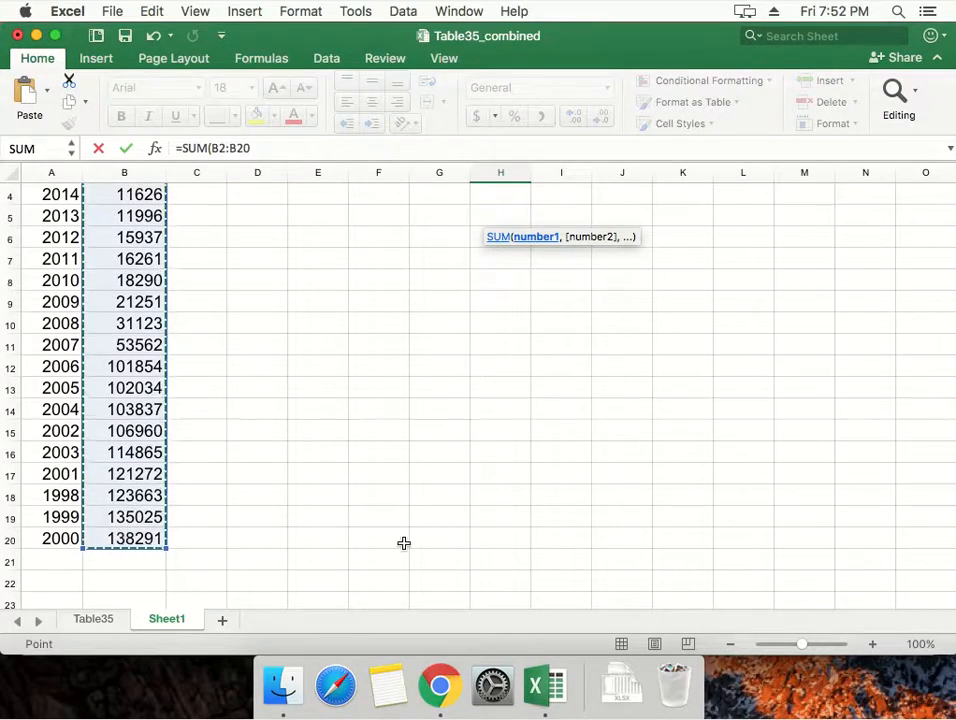
scroll(404, 543, "down", 2)
scroll(404, 543, "up", 3)
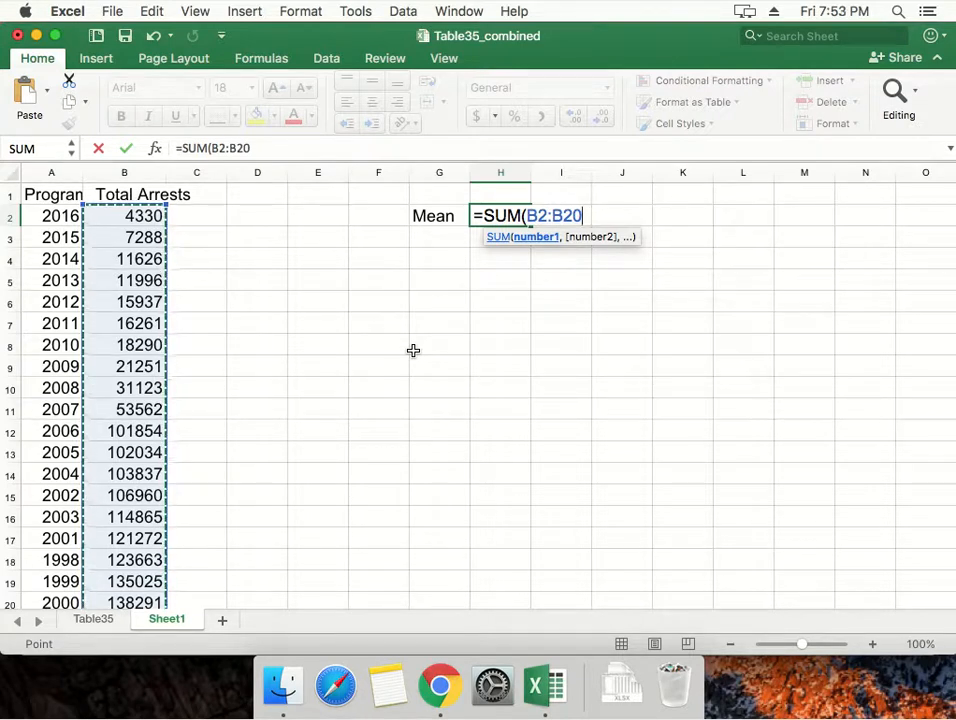
type(")")
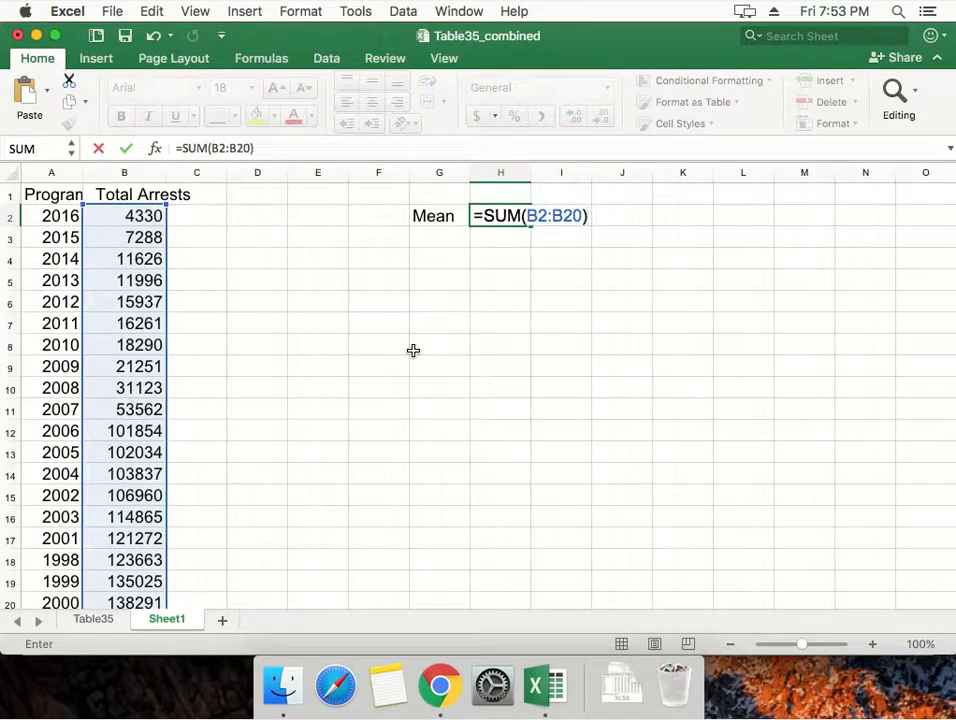
scroll(335, 389, "down", 1)
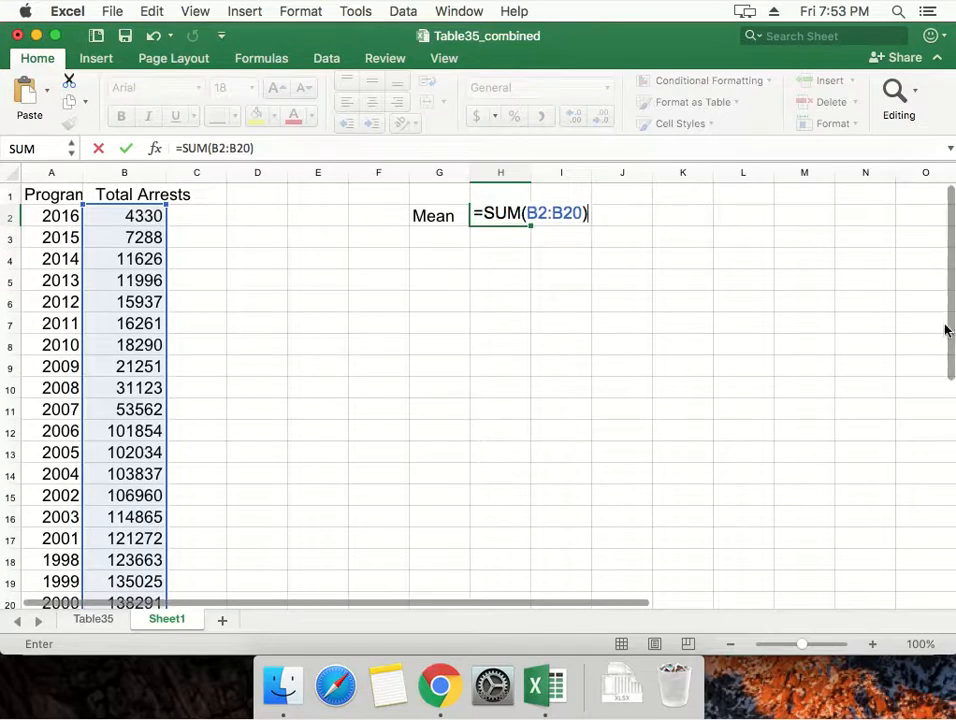
mouse_move(952, 326)
left_mouse_down()
mouse_move(950, 354)
mouse_move(947, 327)
left_mouse_up()
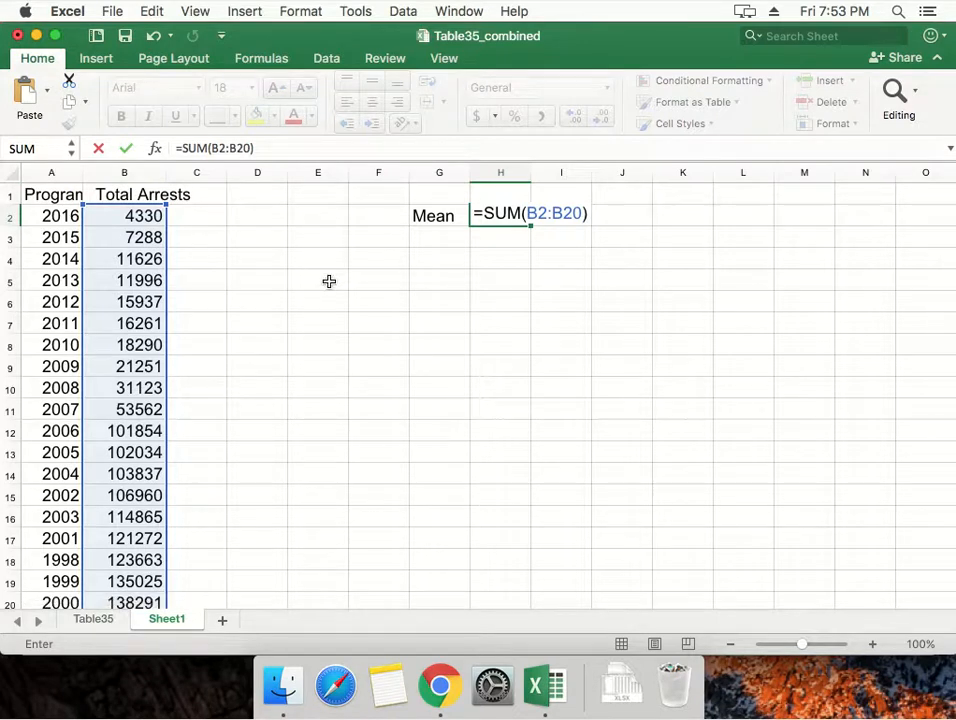
key("Return")
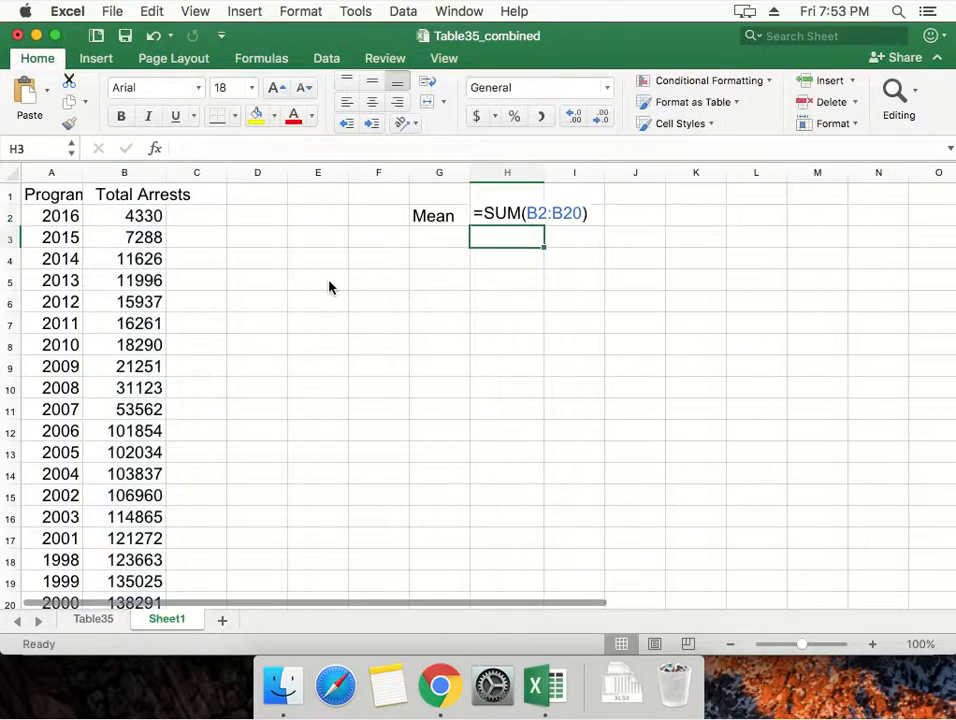
left_click(493, 216)
key("Return")
double_click(493, 216)
key("Escape")
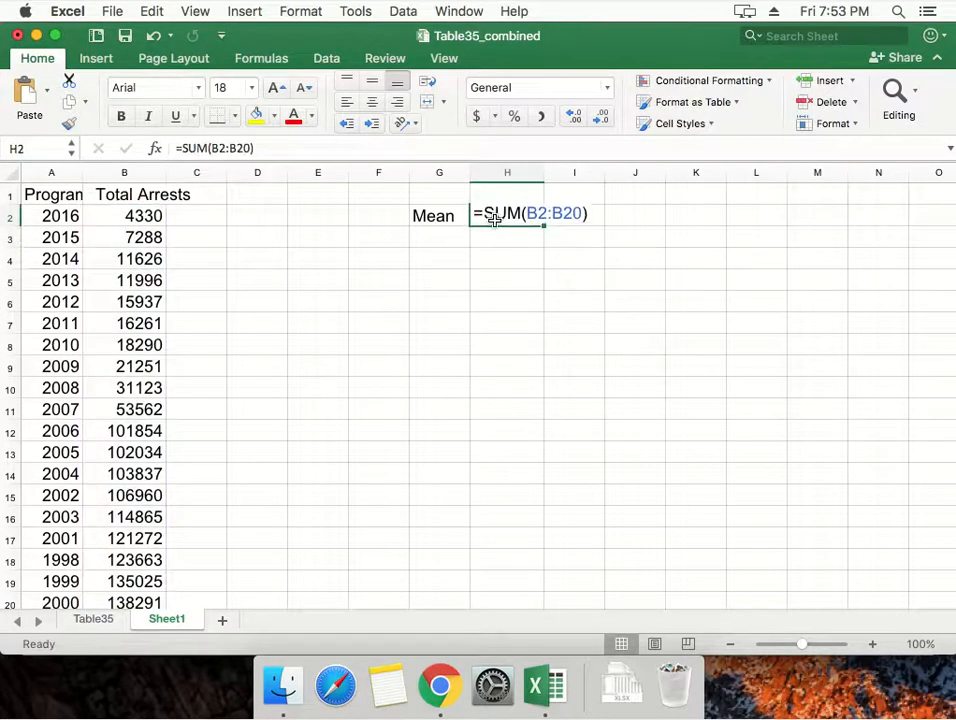
Re-enter the sum of the Total Arrests range B2:B20 in cell H2, replacing the formula beside the Mean label.
left_click(449, 219)
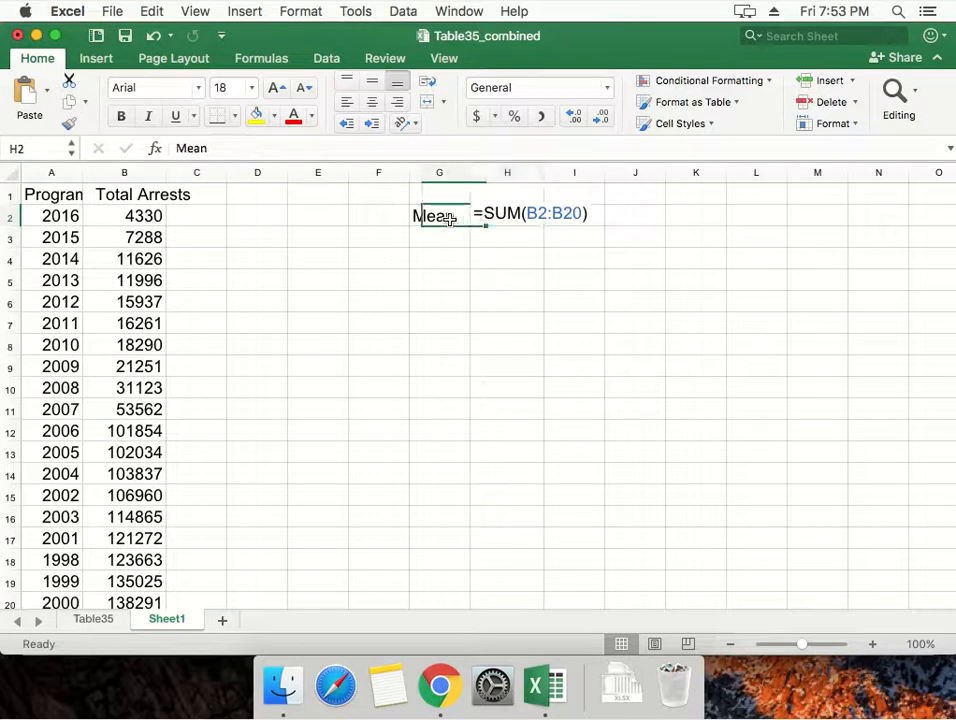
left_click(518, 216)
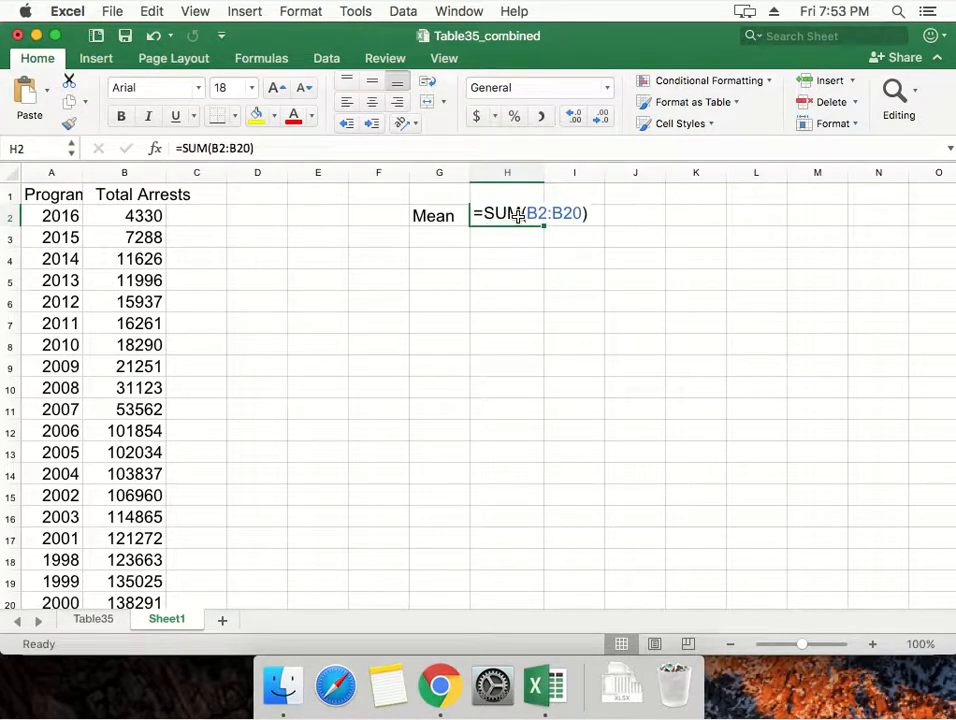
type("=SUM")
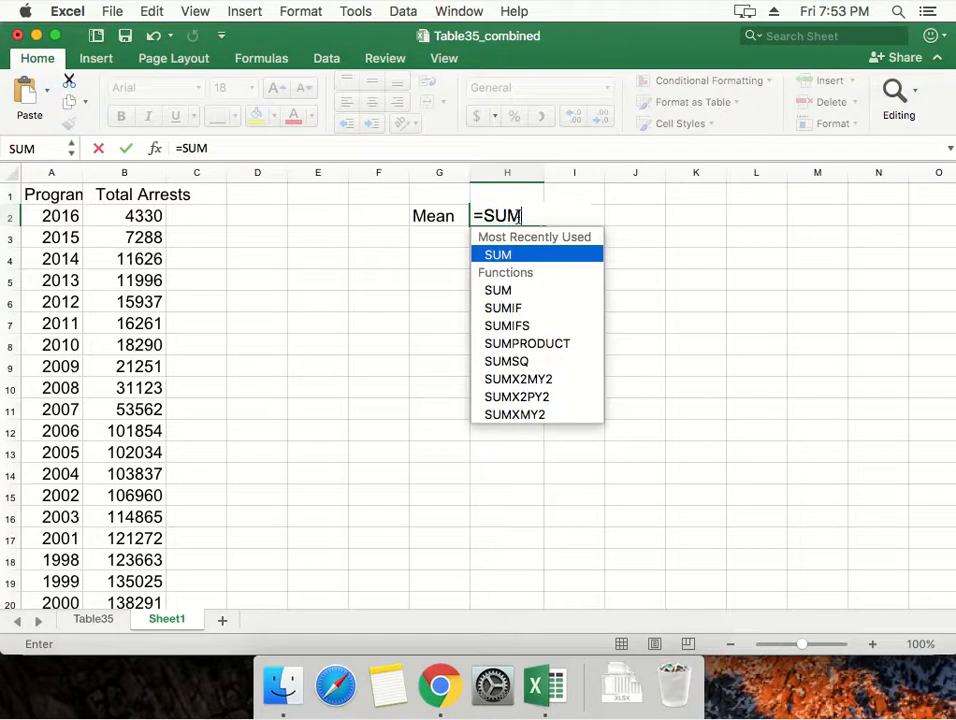
type("()")
key("Return")
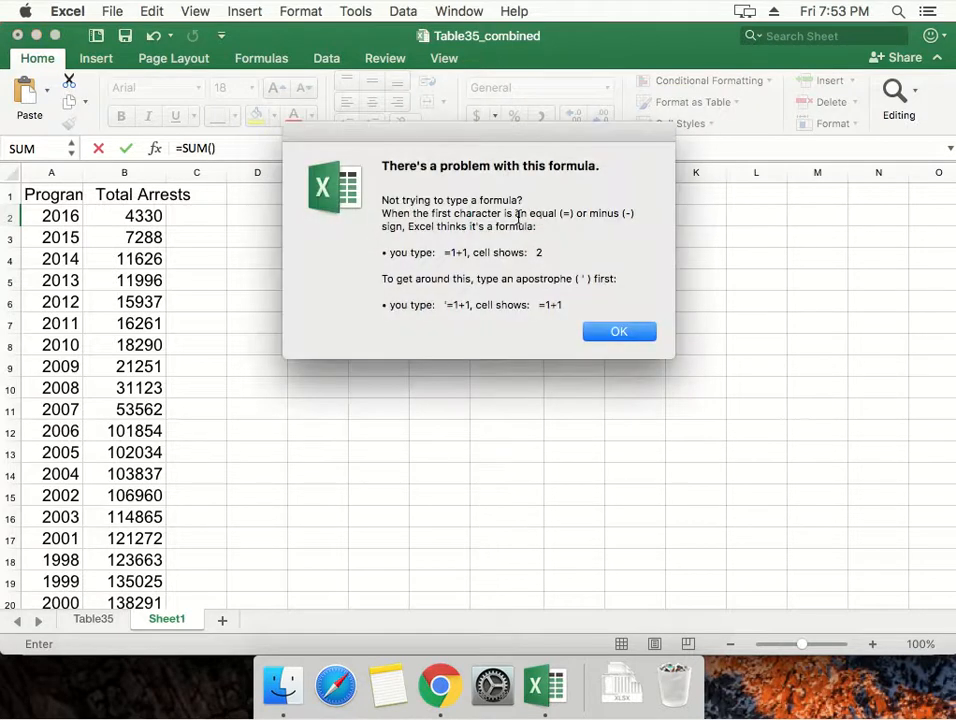
key("Return")
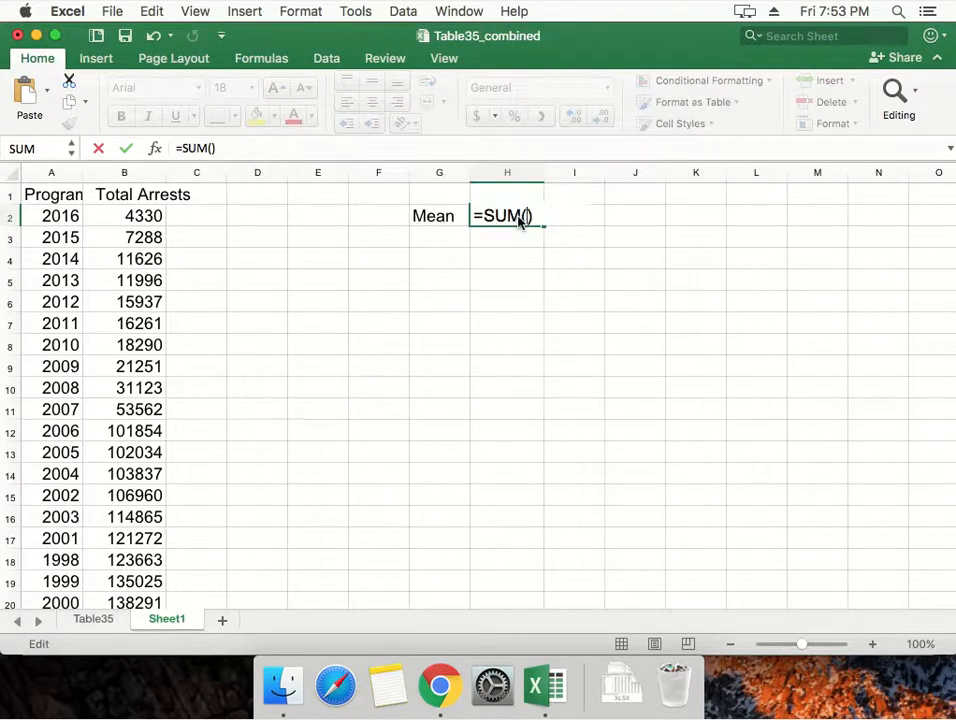
left_click_drag(150, 216, 145, 341)
key("Return")
Return to the sum in cell H2 and widen column H a little.
key("Up")
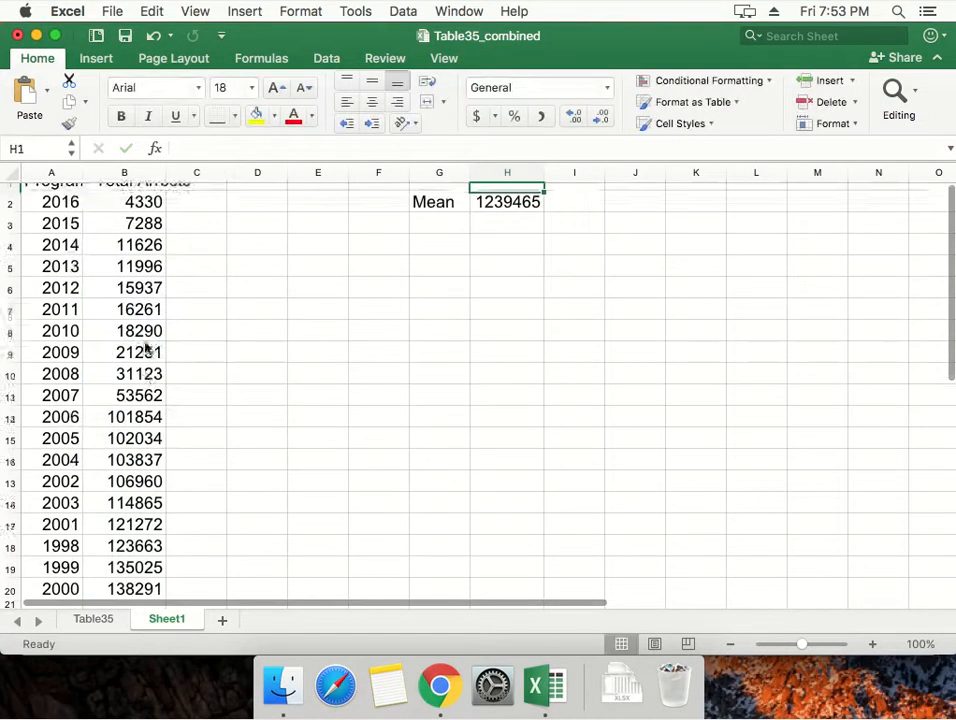
key("Up")
key("Down")
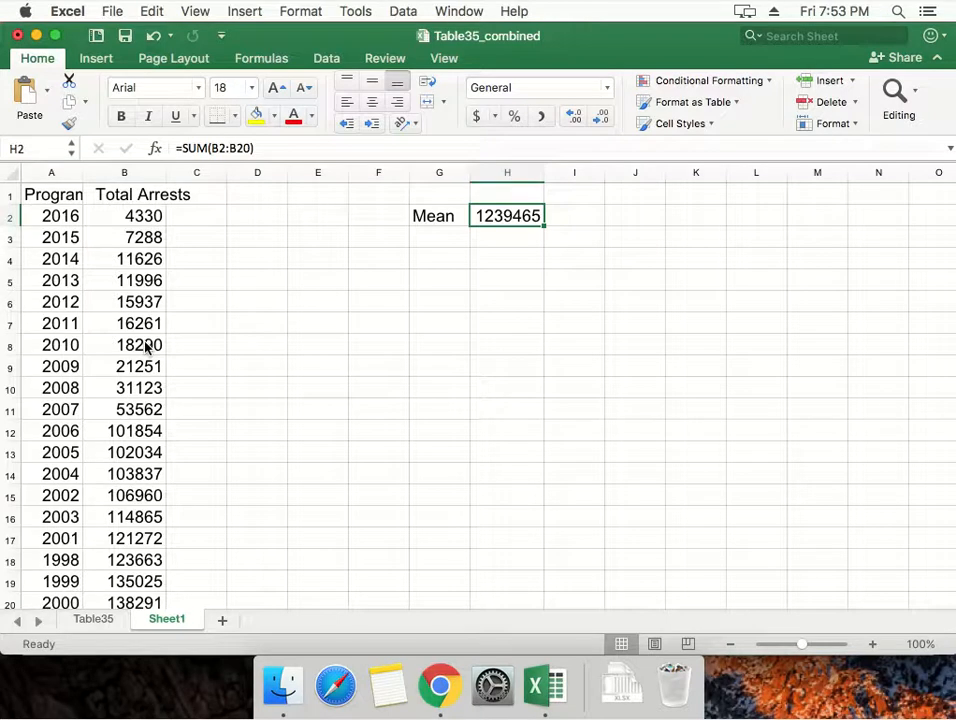
left_click_drag(543, 171, 571, 173)
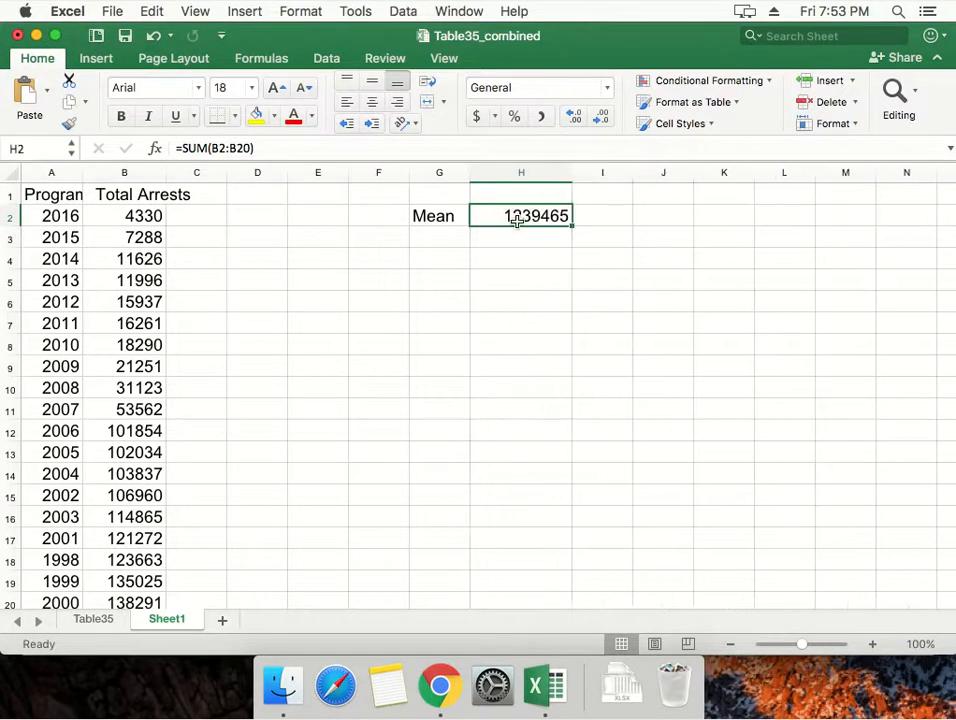
Select the years in A2:A20 to check the number of data points behind the sum.
left_click(277, 148)
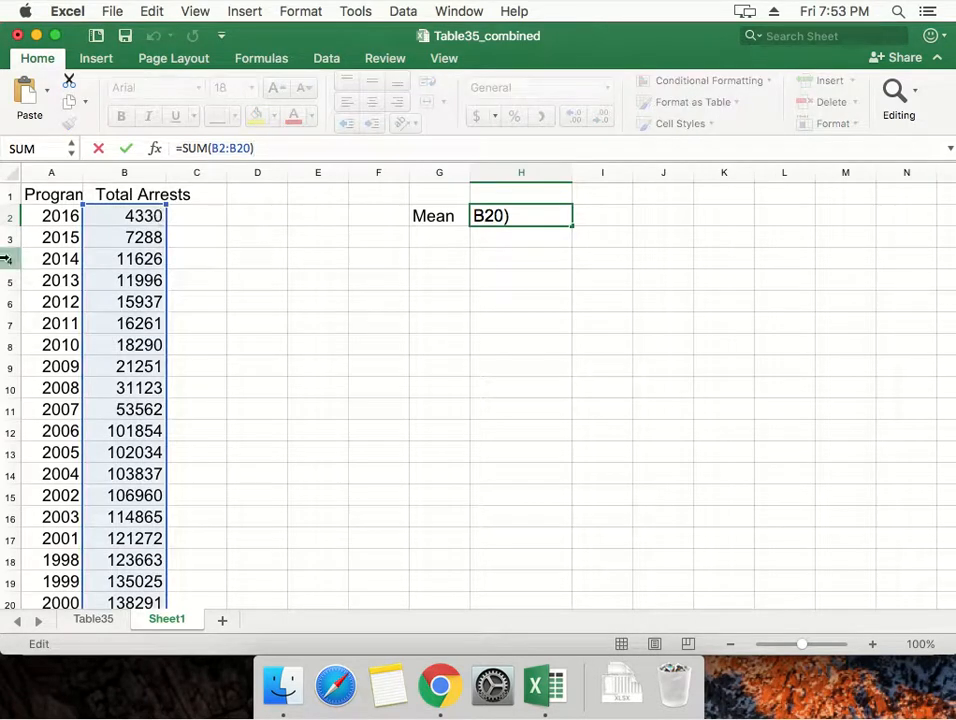
left_click(7, 222)
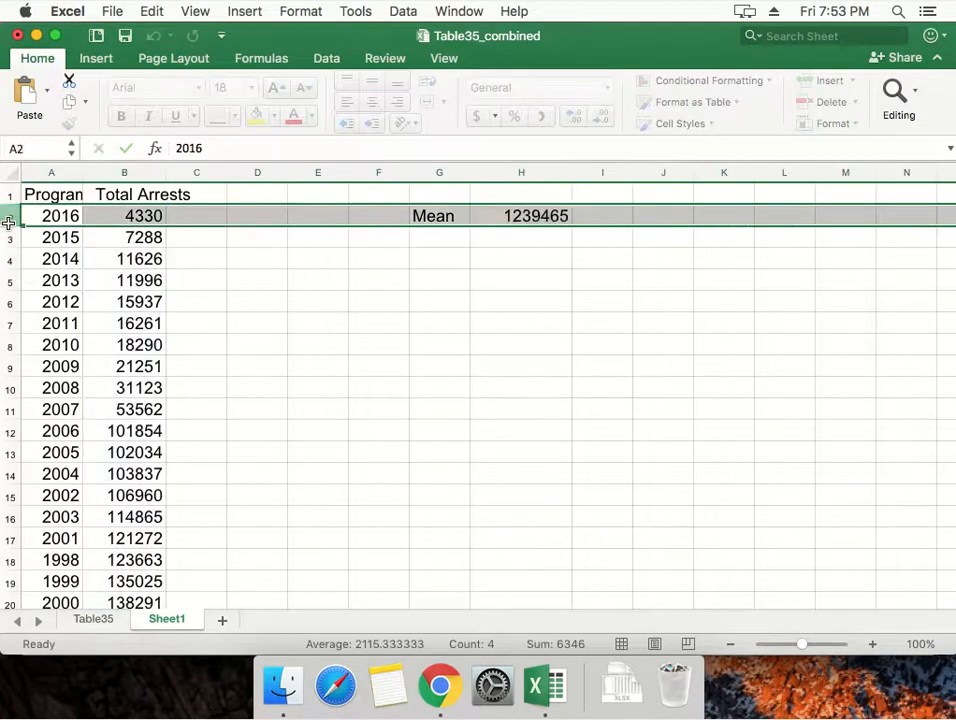
left_click(82, 216)
left_click(113, 215)
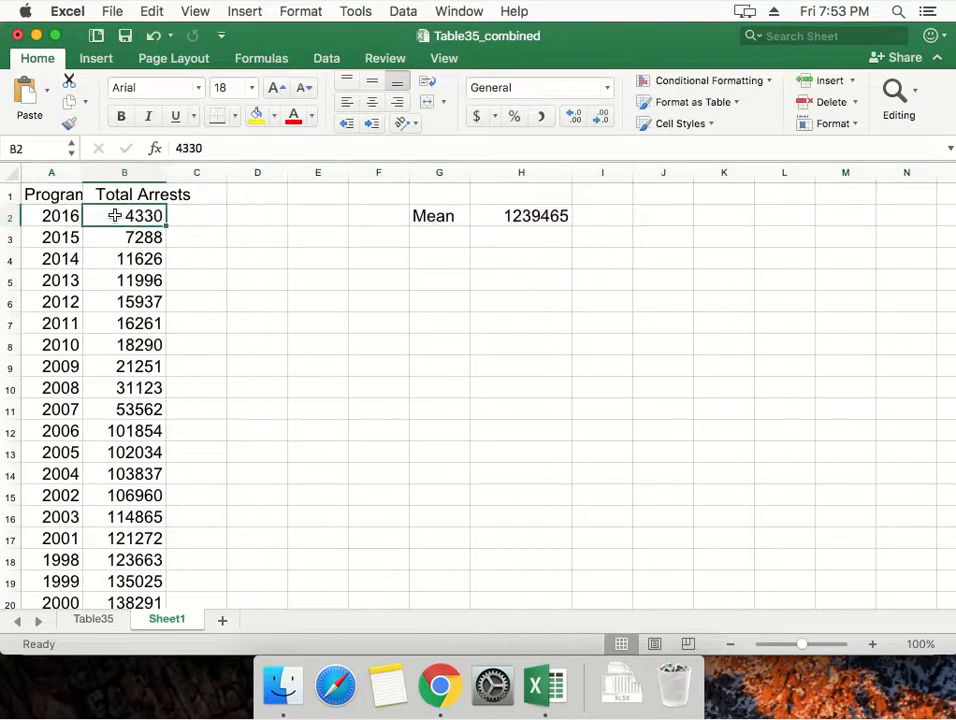
left_click_drag(50, 216, 56, 602)
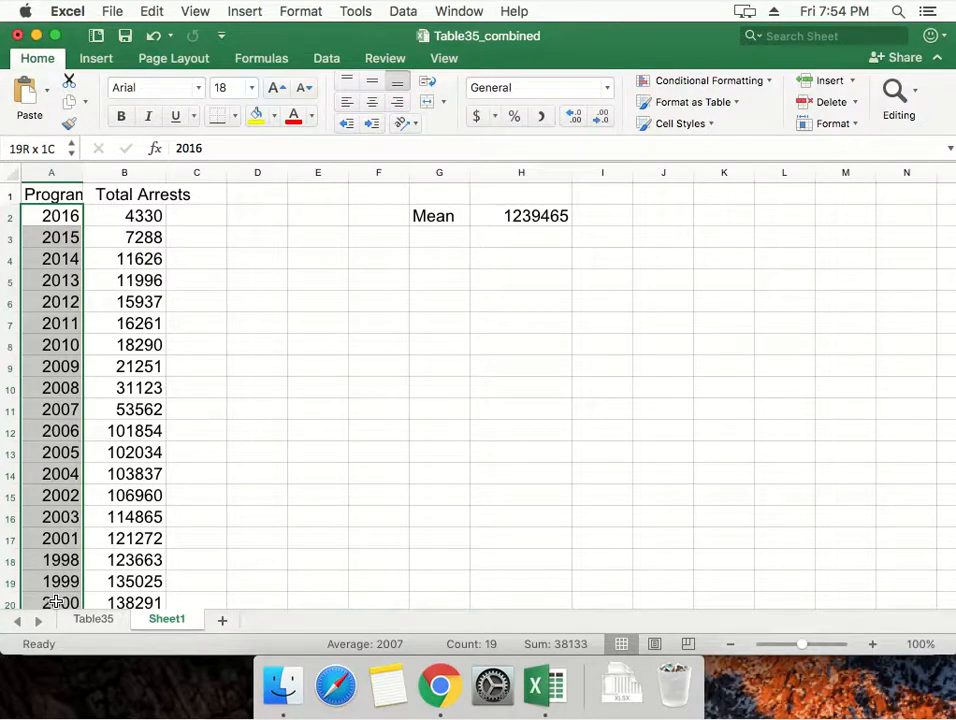
left_click_drag(56, 602, 56, 602)
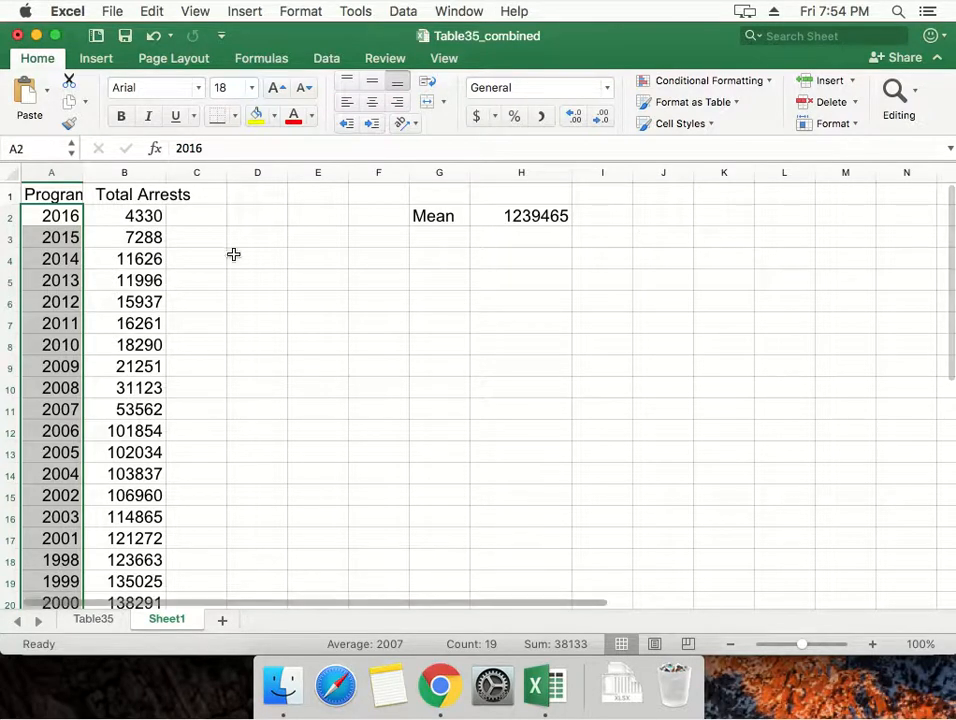
Check the data rows from the header in row 1 through row 20 to verify the number of data points.
left_click(88, 238)
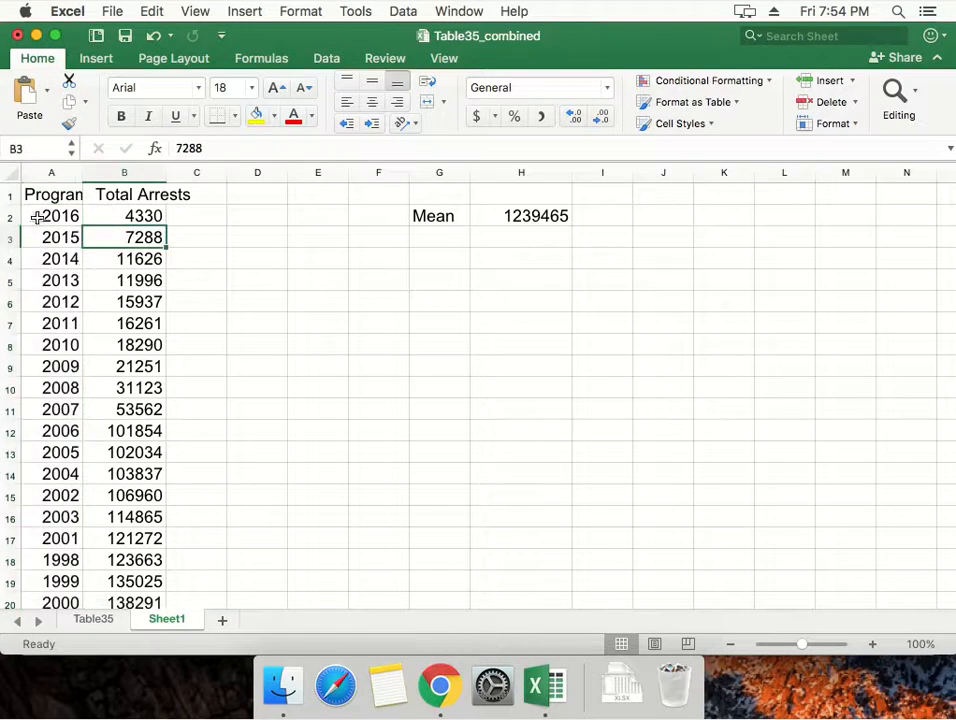
left_click(12, 603)
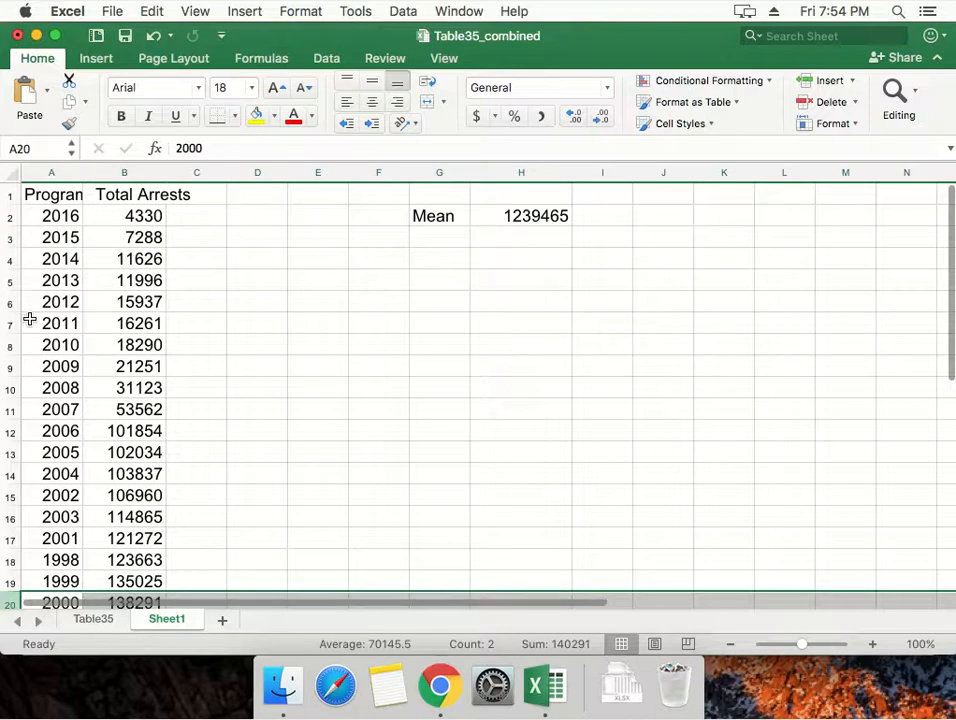
left_click(30, 190)
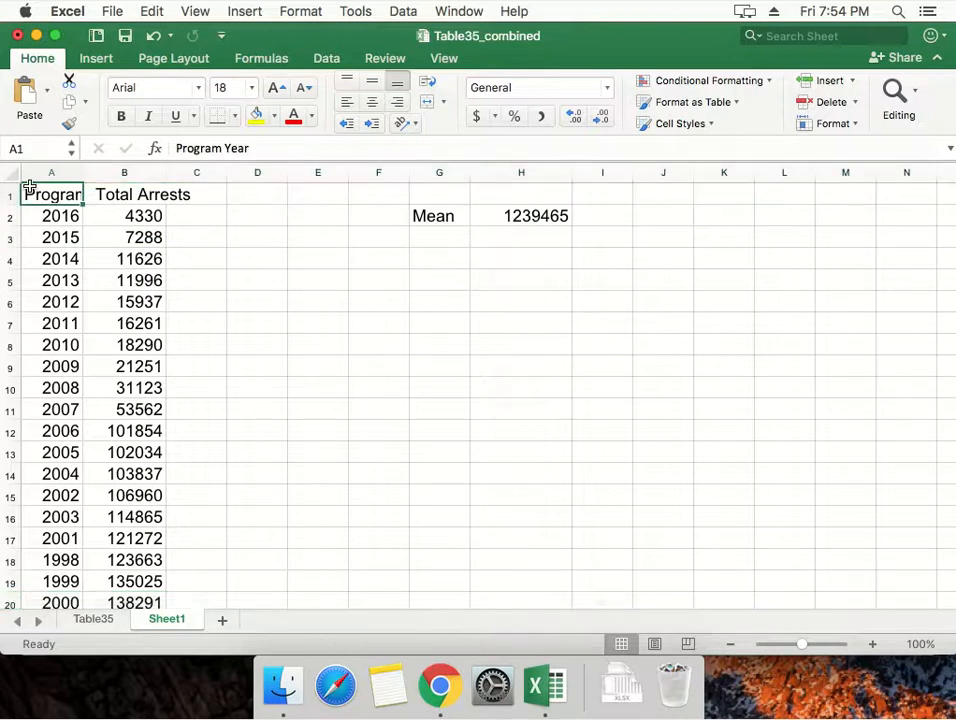
left_click(92, 236)
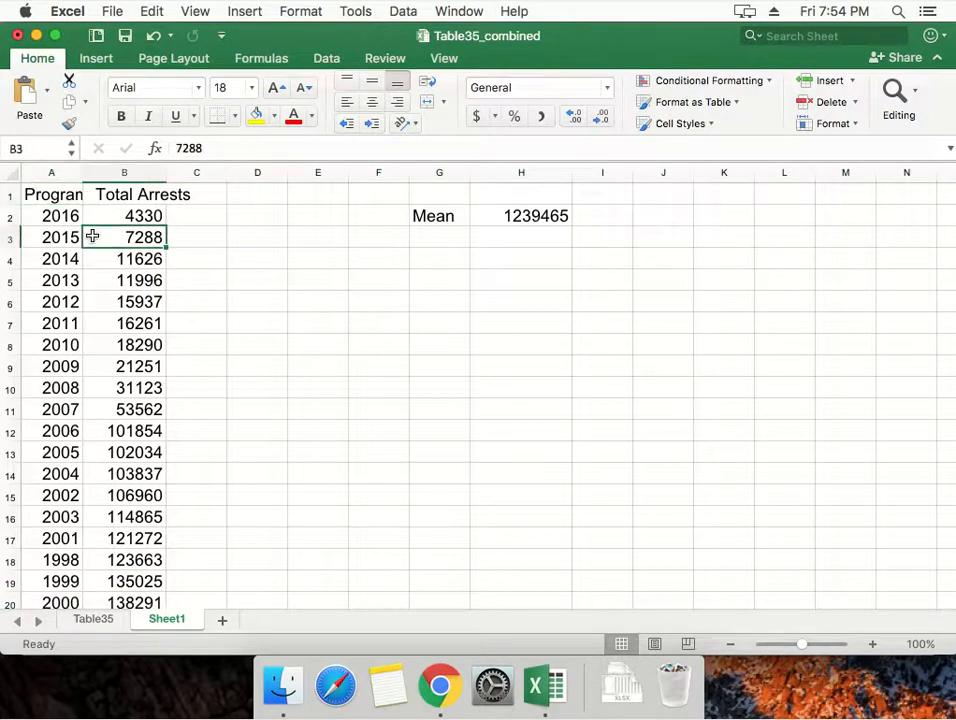
Divide the sum in cell H2 by 19 so the formula reads =SUM(B2:B20)/19.
left_click(552, 214)
left_click(336, 149)
type("/19")
key("Return")
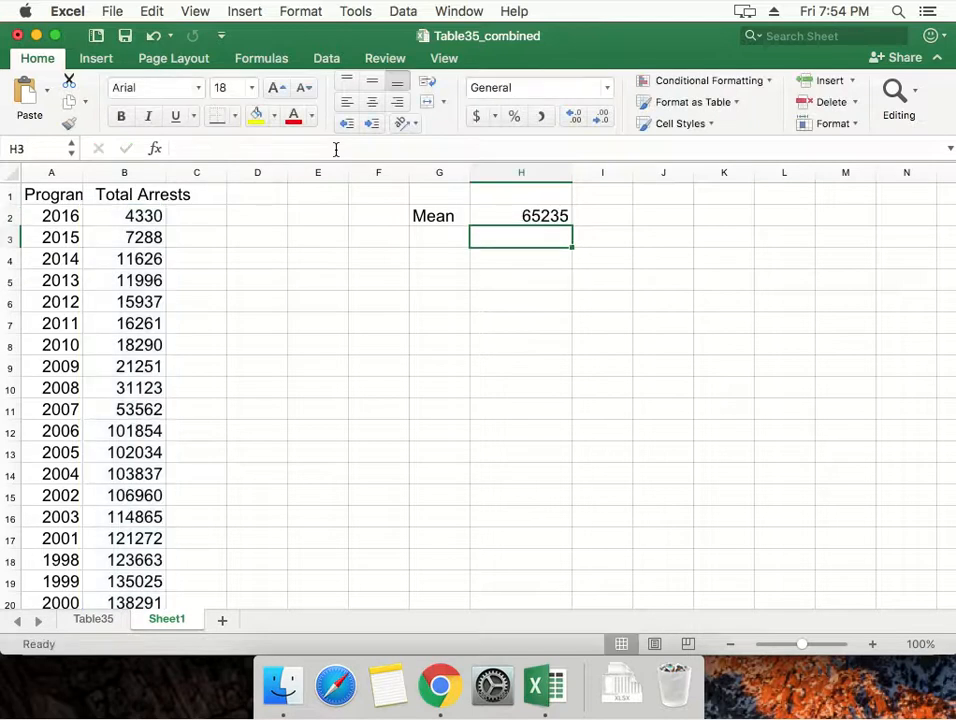
key("Up")
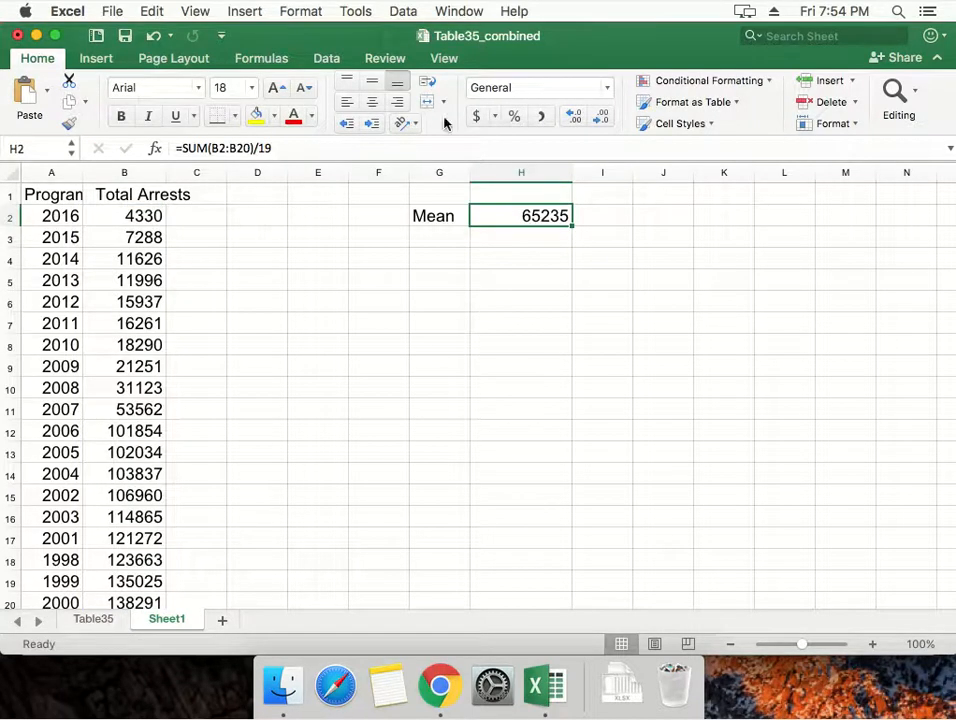
Format column H as Number with 1 decimal place.
left_click(498, 176)
right_click(499, 177)
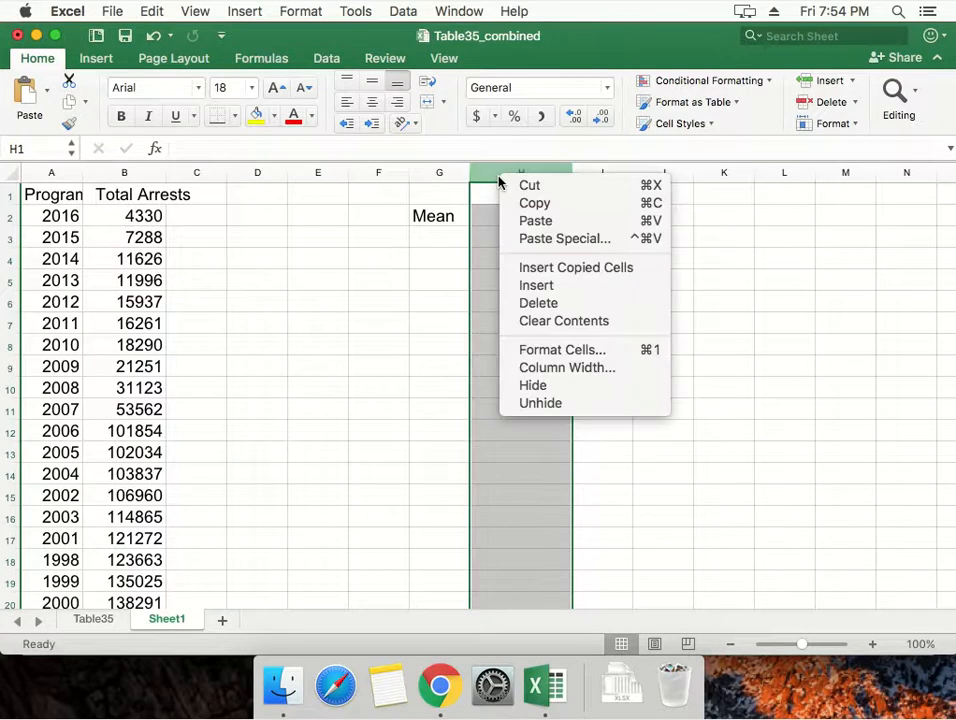
left_click(541, 352)
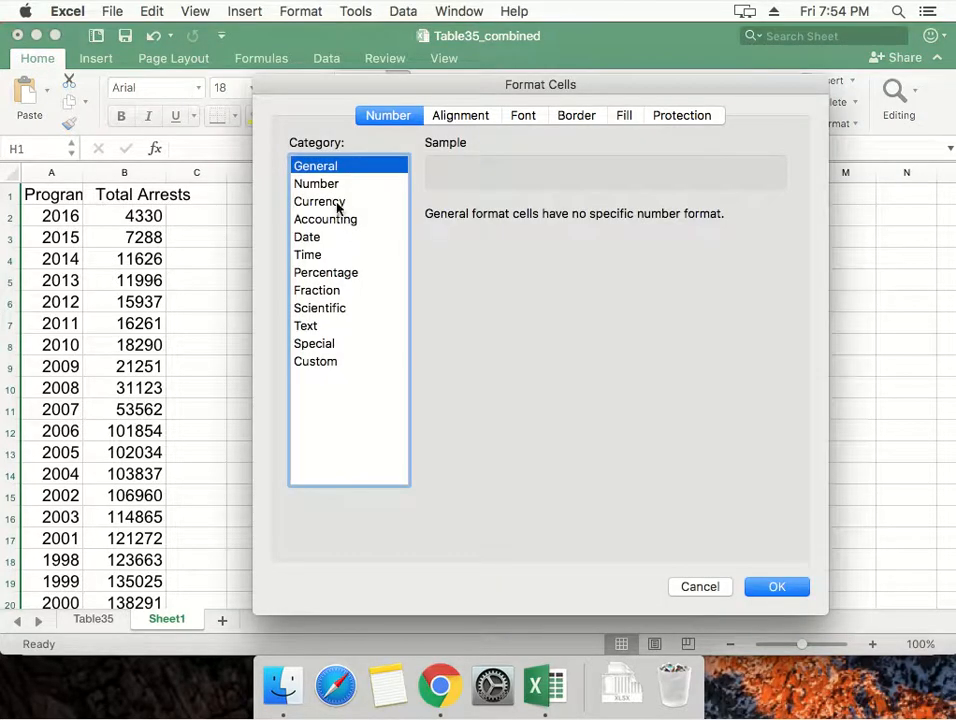
left_click(329, 185)
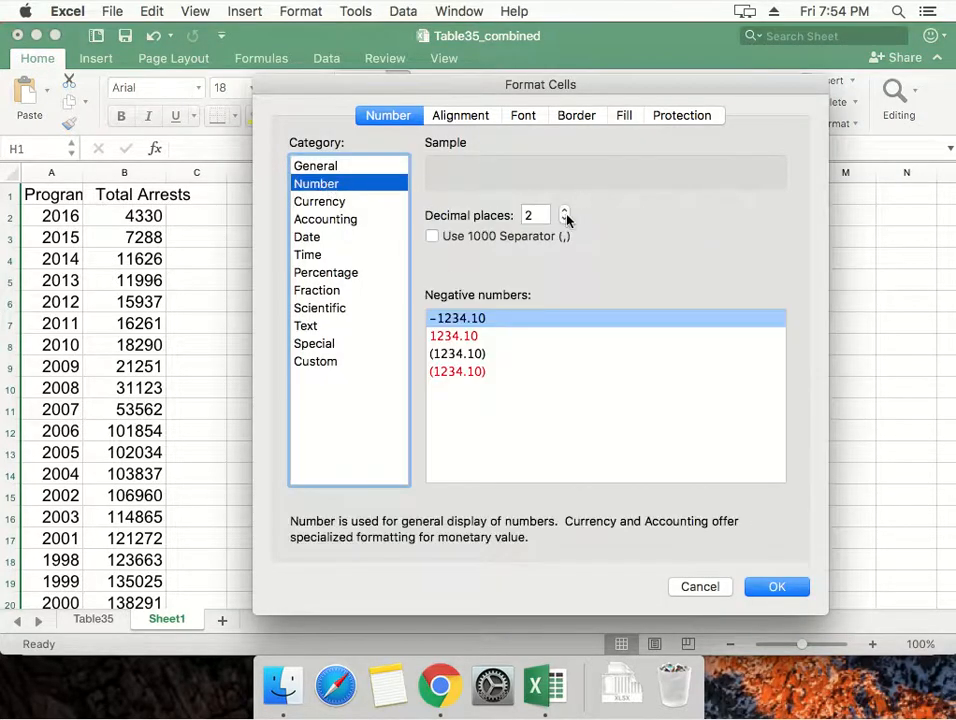
left_click(565, 219)
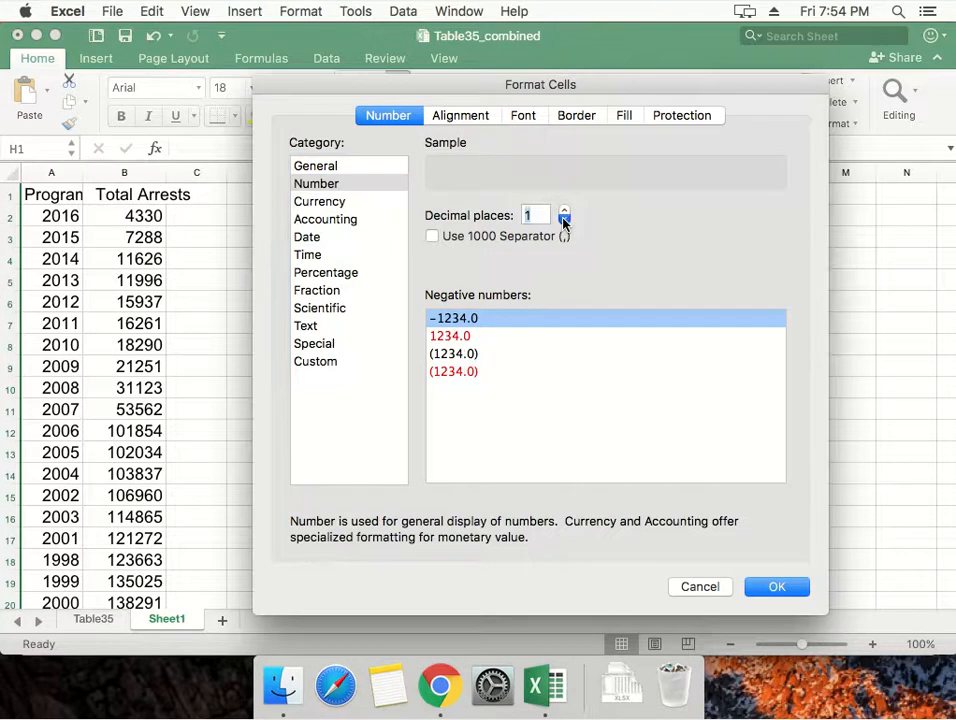
left_click(770, 587)
left_click(521, 258)
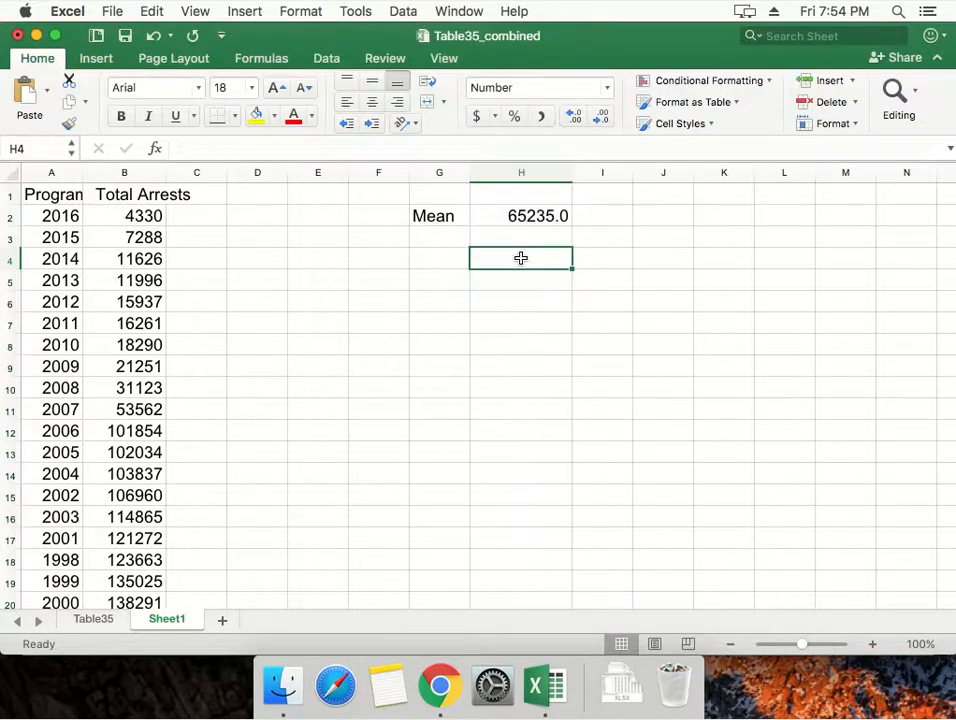
Enter the label Median in cell G3 below Mean and select the empty cell H3 beside it.
key("Up")
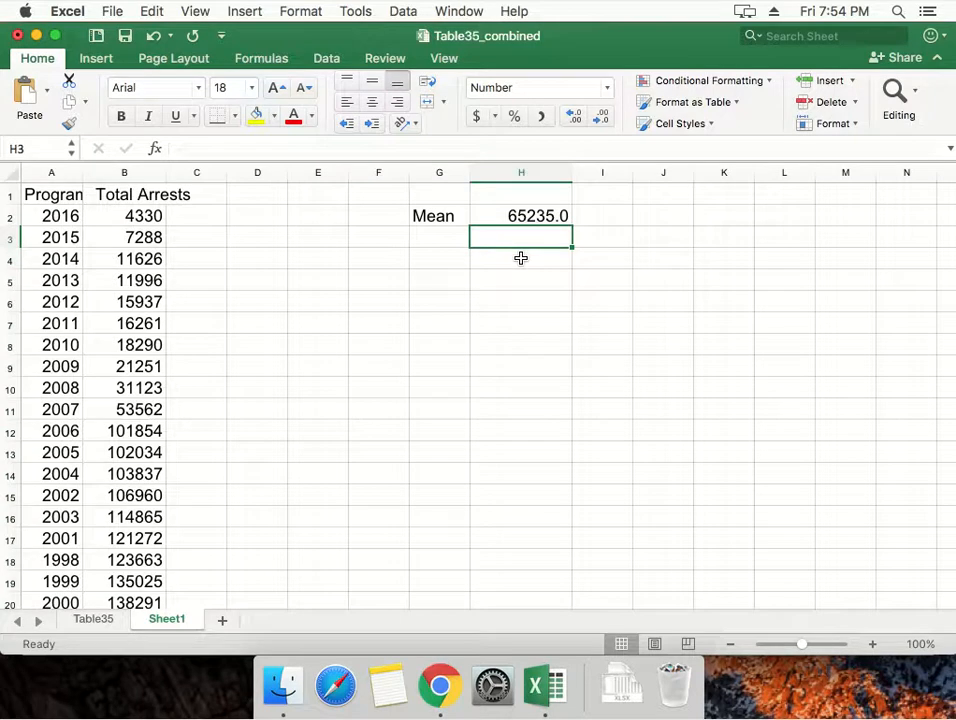
key("Left")
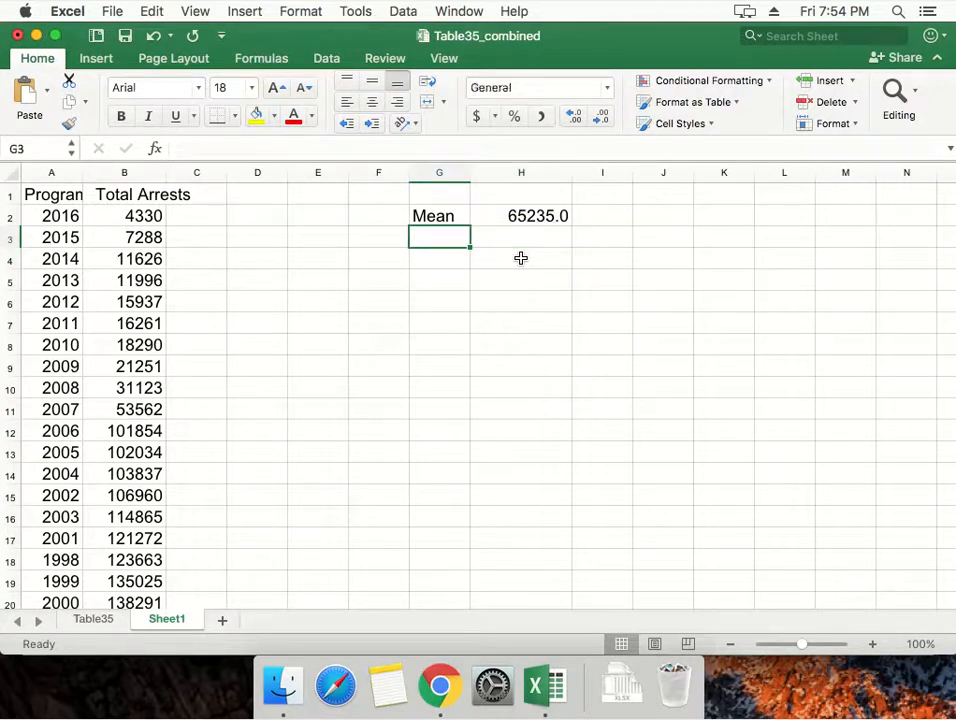
type("Meidan")
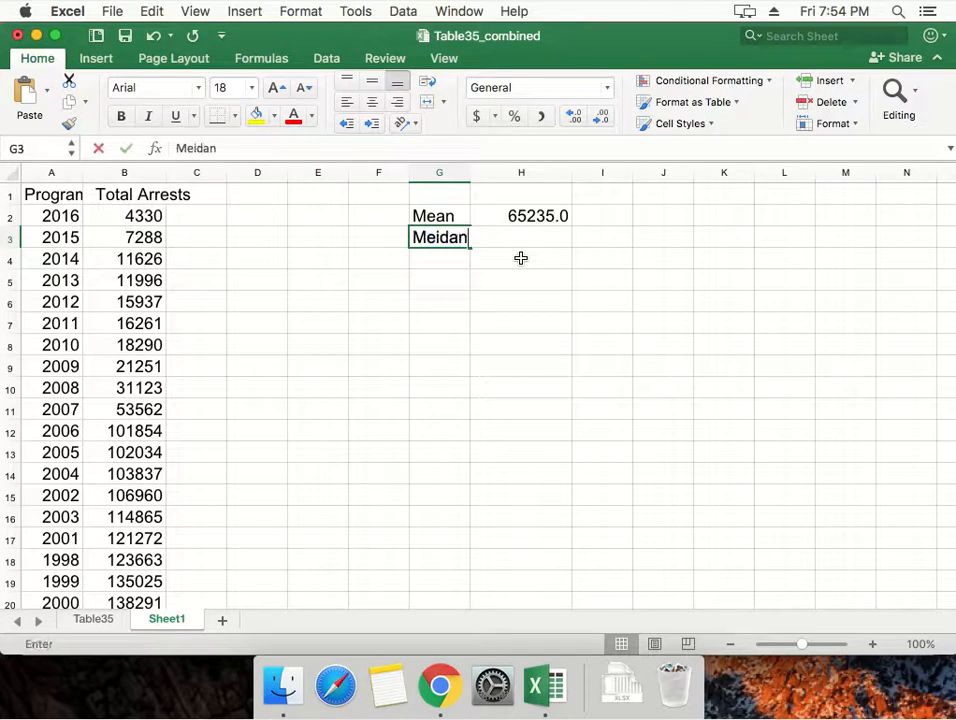
key("BackSpace")
key("BackSpace")
key("BackSpace")
type("dian")
key("Return")
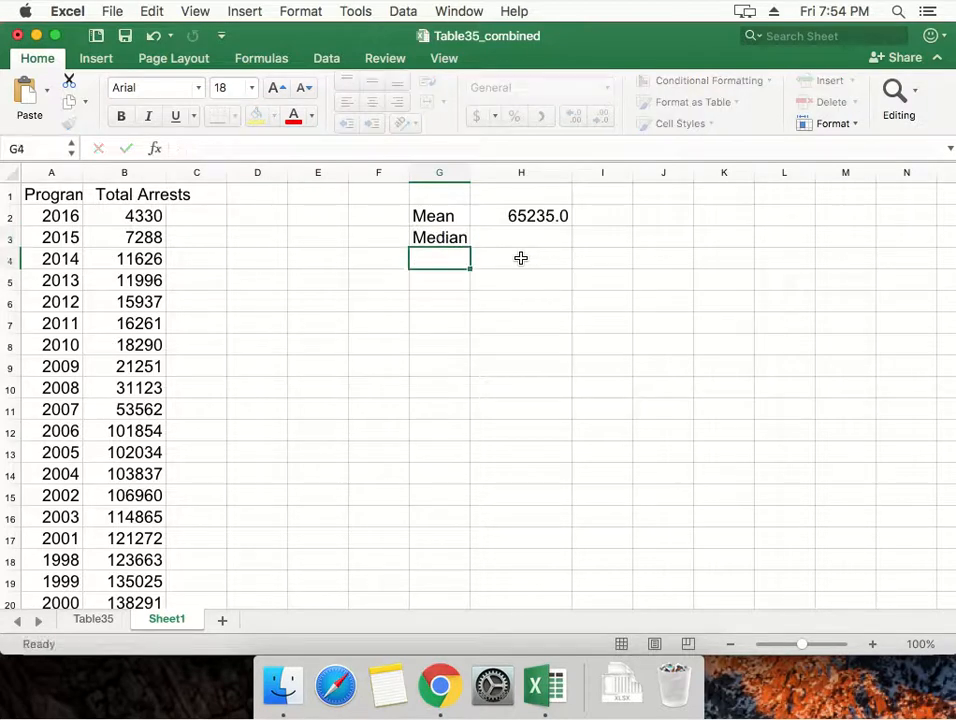
key("Up")
key("Right")
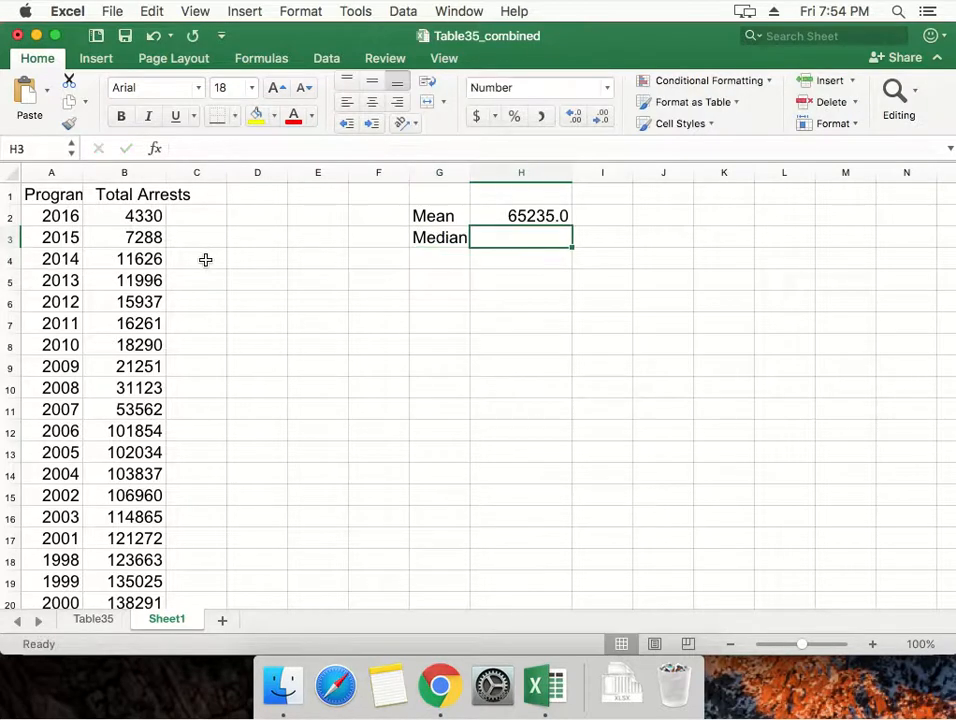
Select data rows 2 through 20 and go over the top years and the header row to plan the median count.
left_click(11, 216)
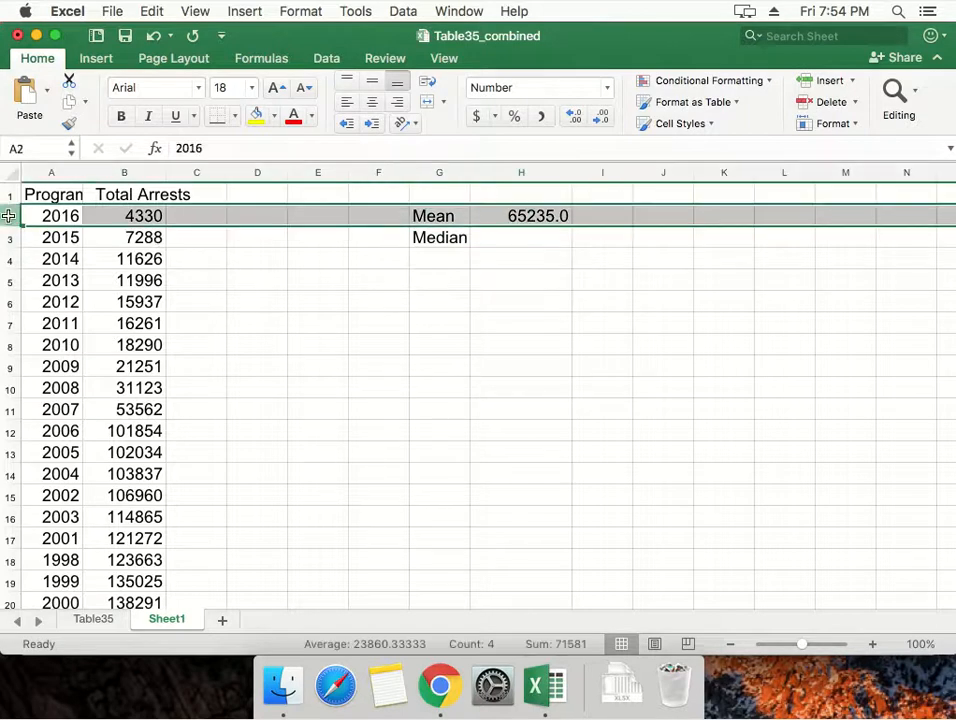
left_click(8, 602, "shift")
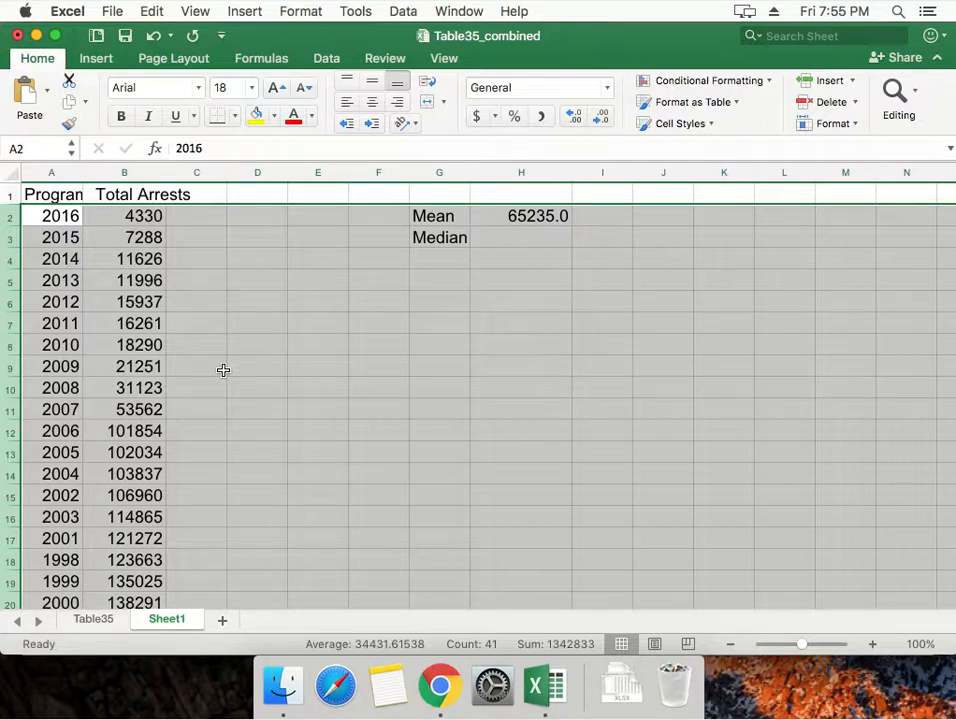
left_click(174, 368)
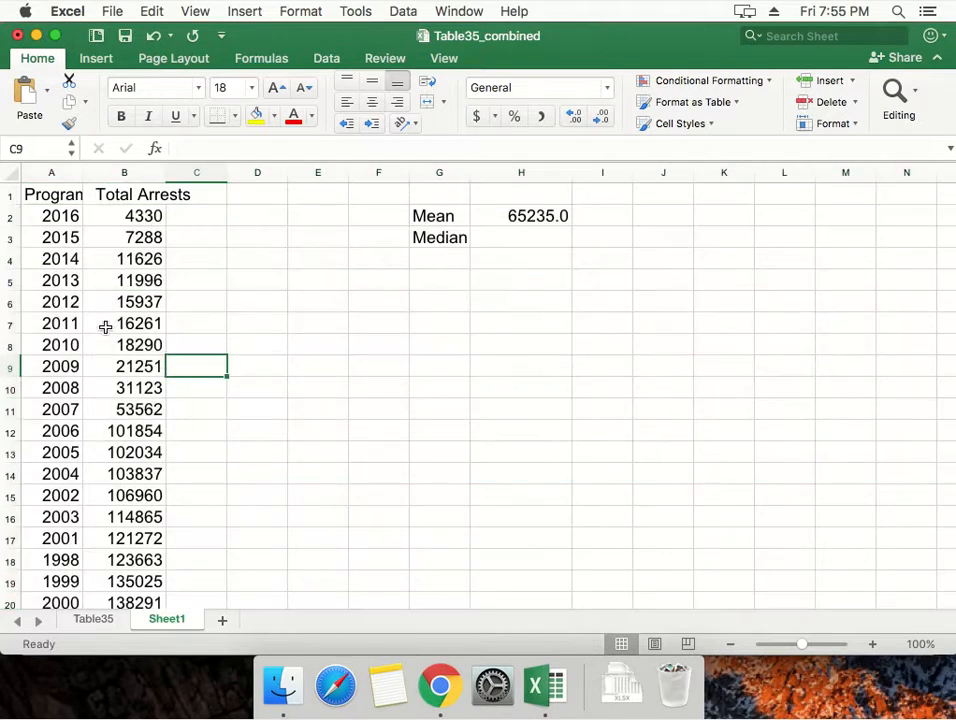
left_click_drag(52, 302, 52, 280)
left_click(50, 238)
left_click(52, 216)
left_click(9, 193)
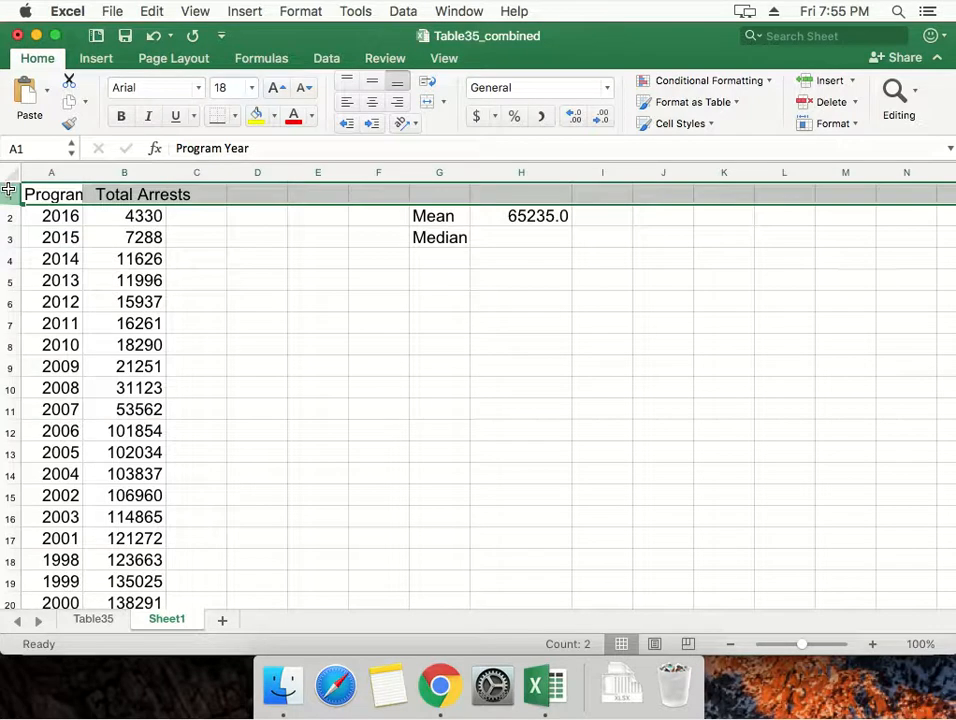
Count down the sorted years in column A from row 2 to locate the middle data row, row 11.
key("Down")
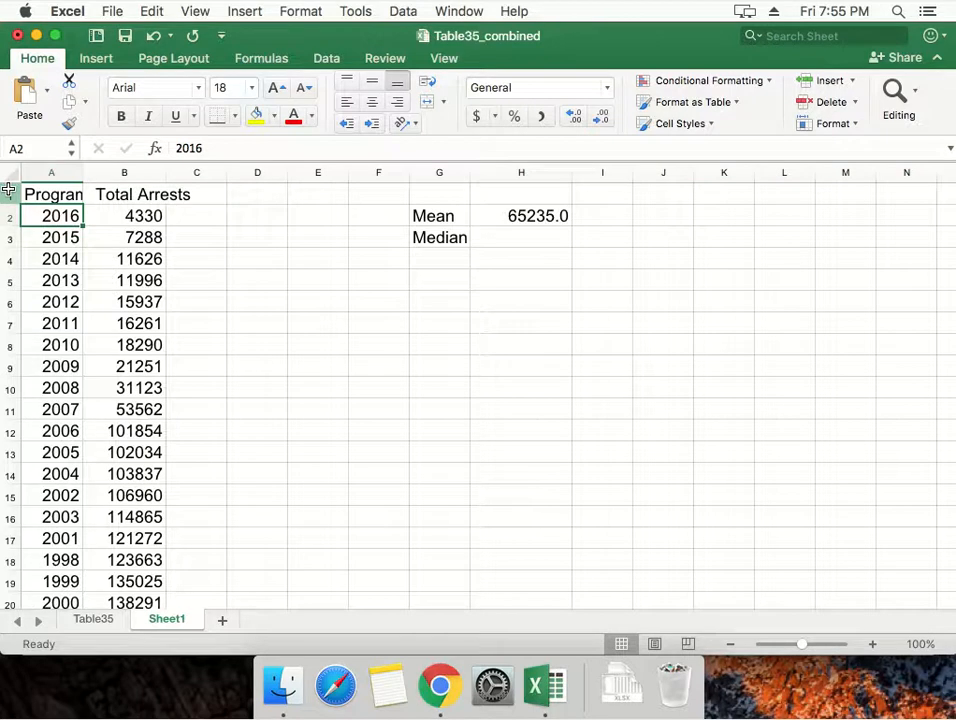
key("Down")
key("Down")
key("Down")
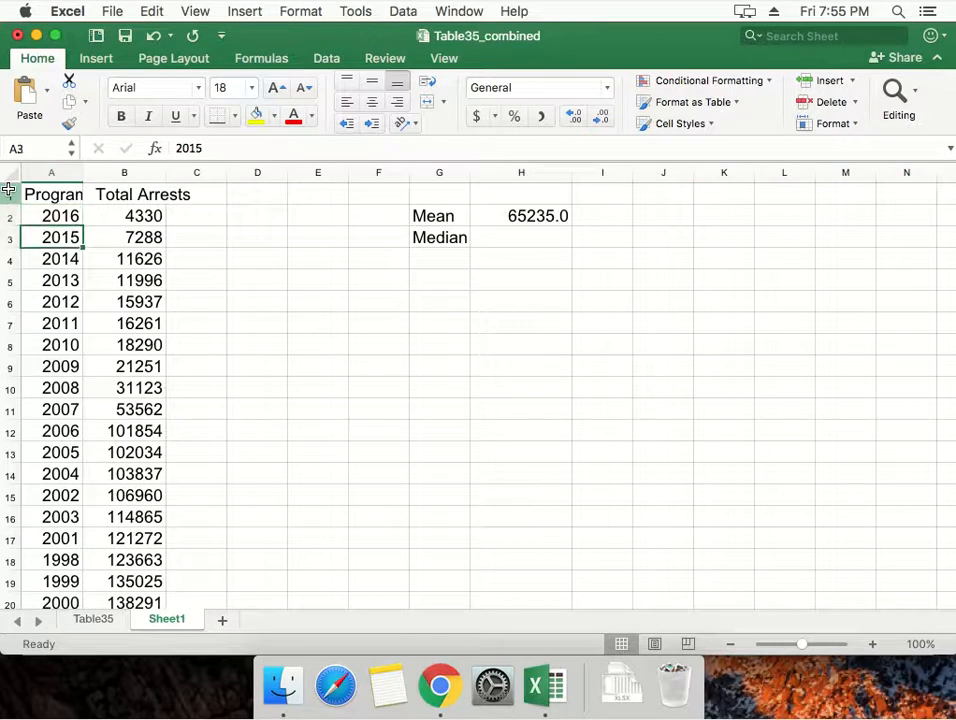
key("Down")
key("Down")
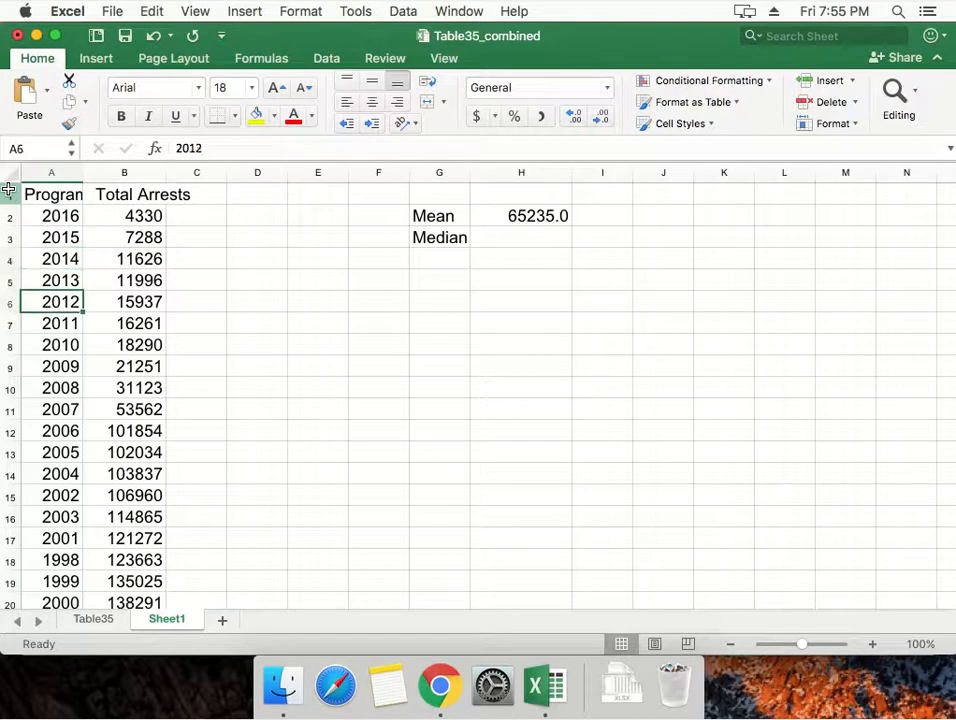
key("Down")
key("Down")
key("Down")
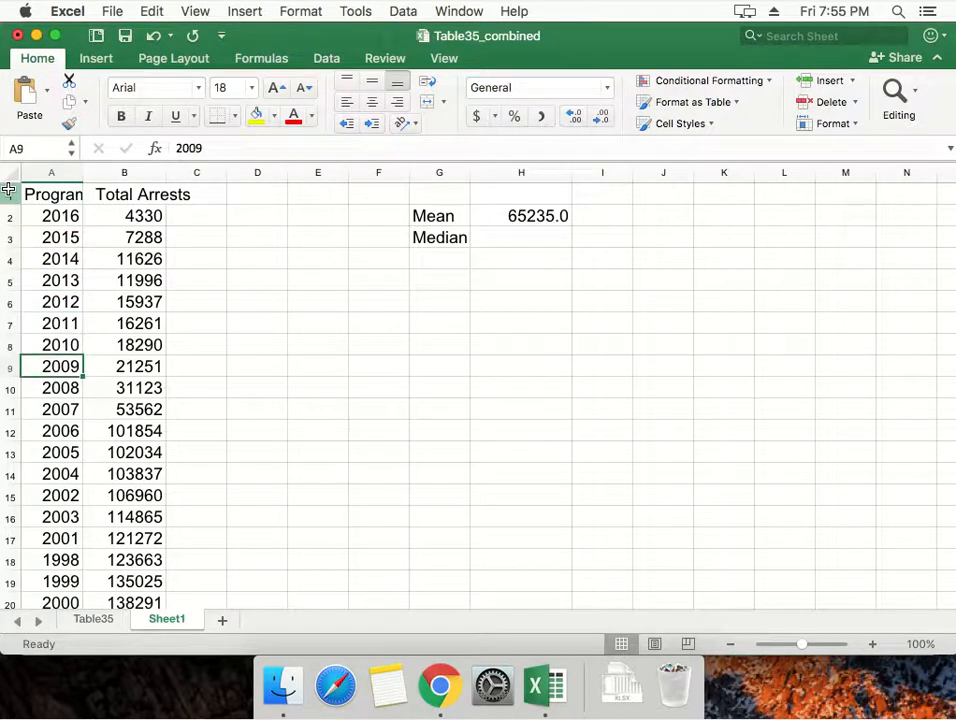
key("Down")
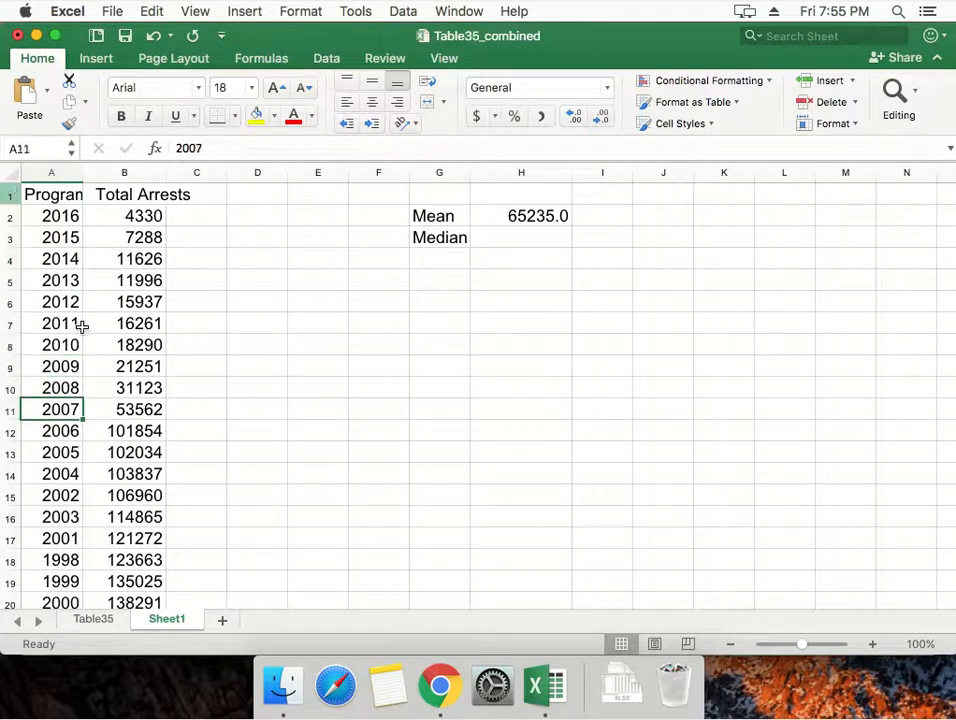
left_click(6, 409)
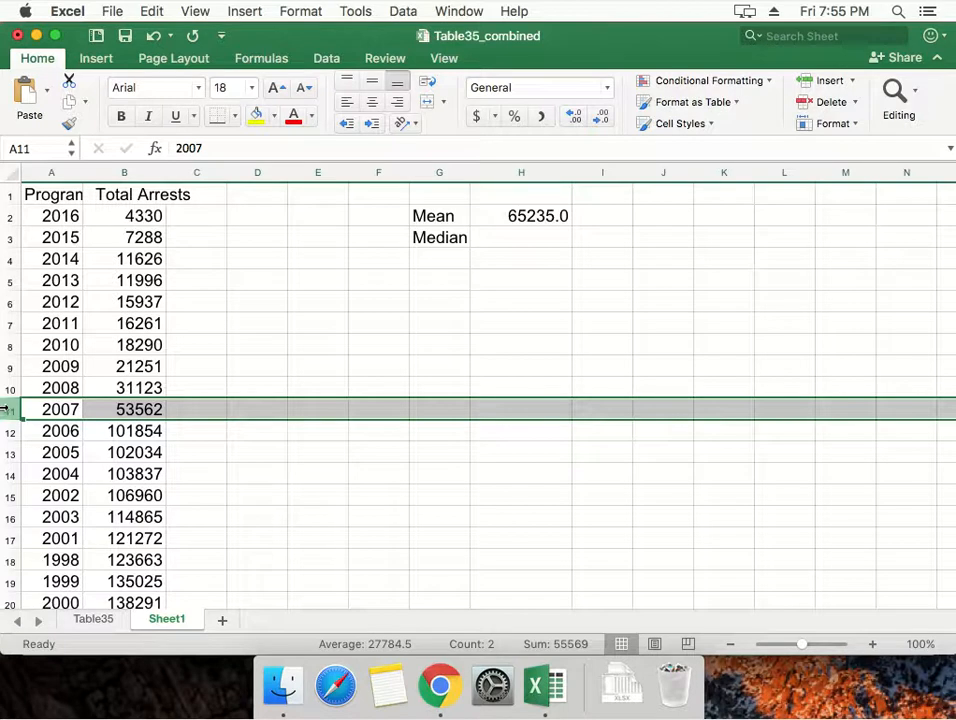
Highlight the whole middle row, row 11, with yellow fill, and select cell H3 beside the Median label.
left_click(30, 262)
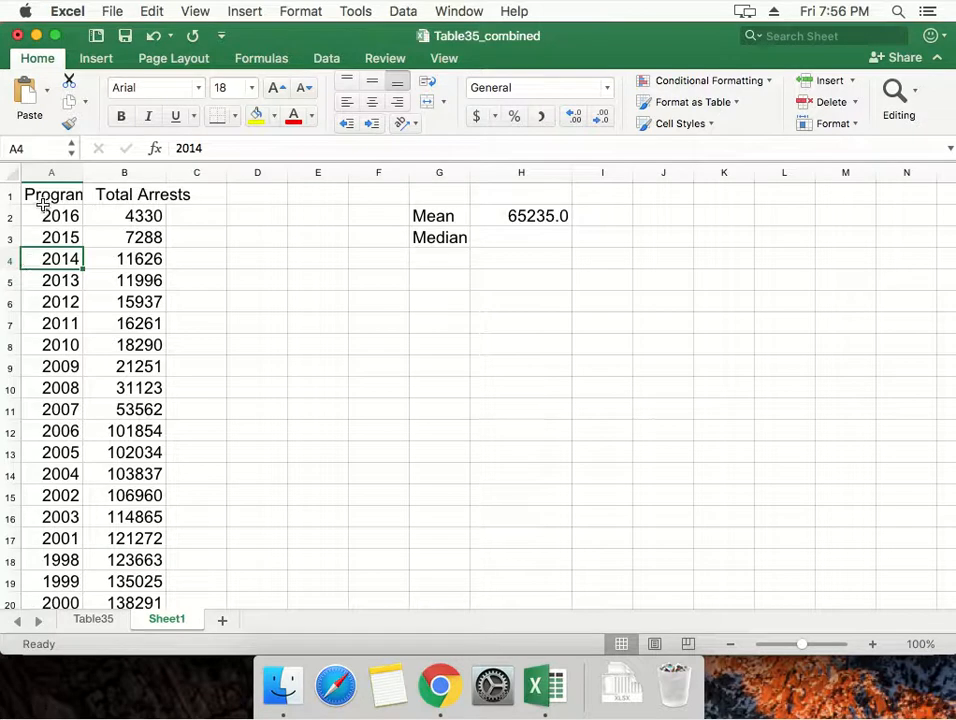
left_click(10, 193)
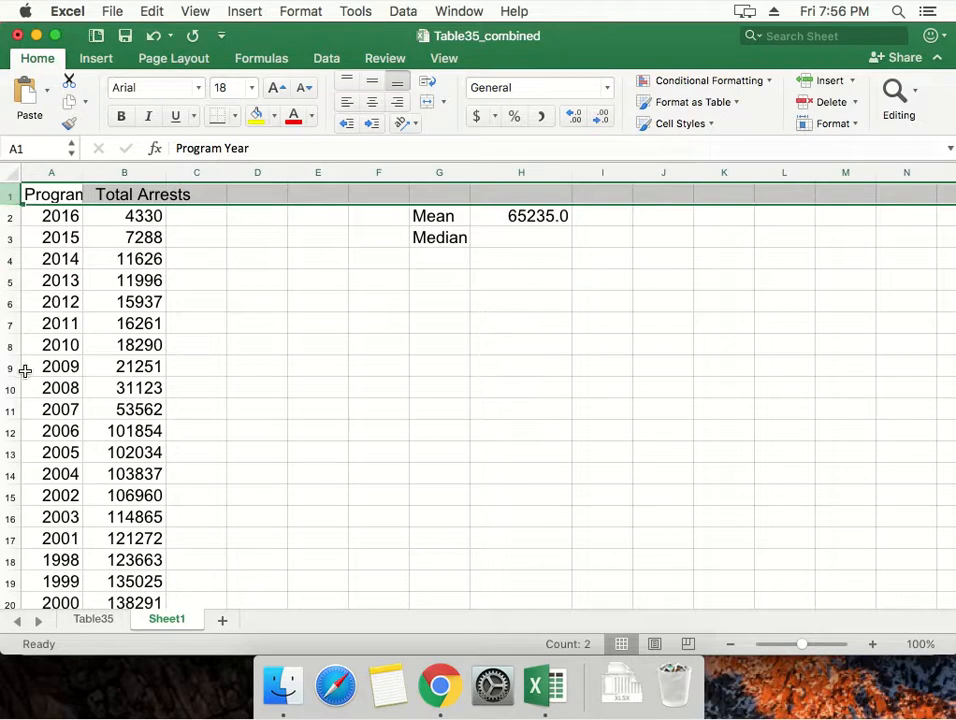
left_click(11, 409)
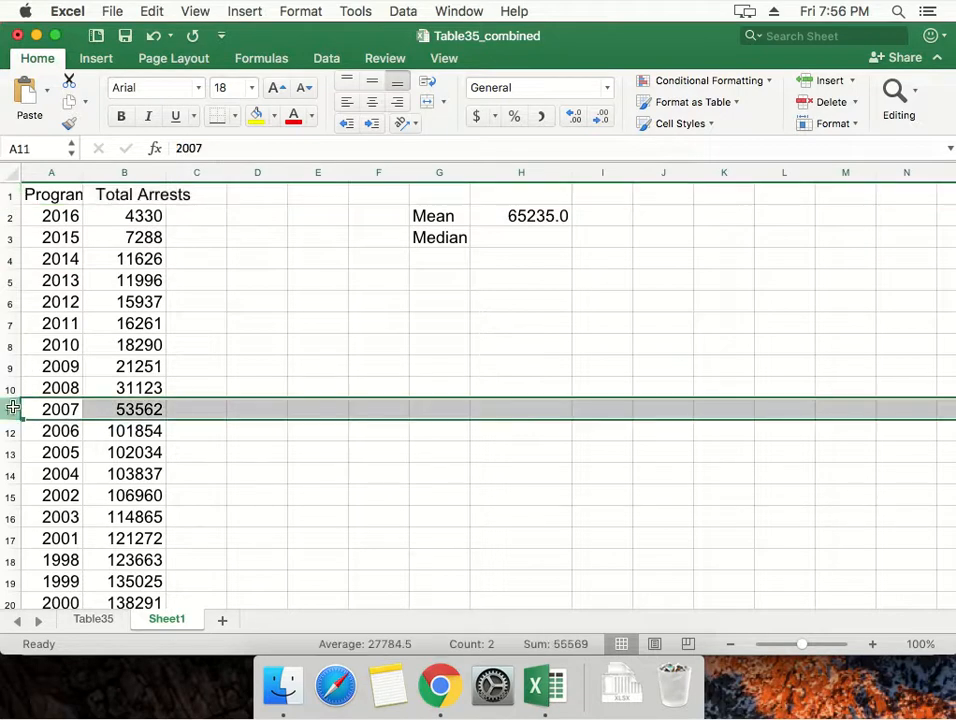
left_click(256, 115)
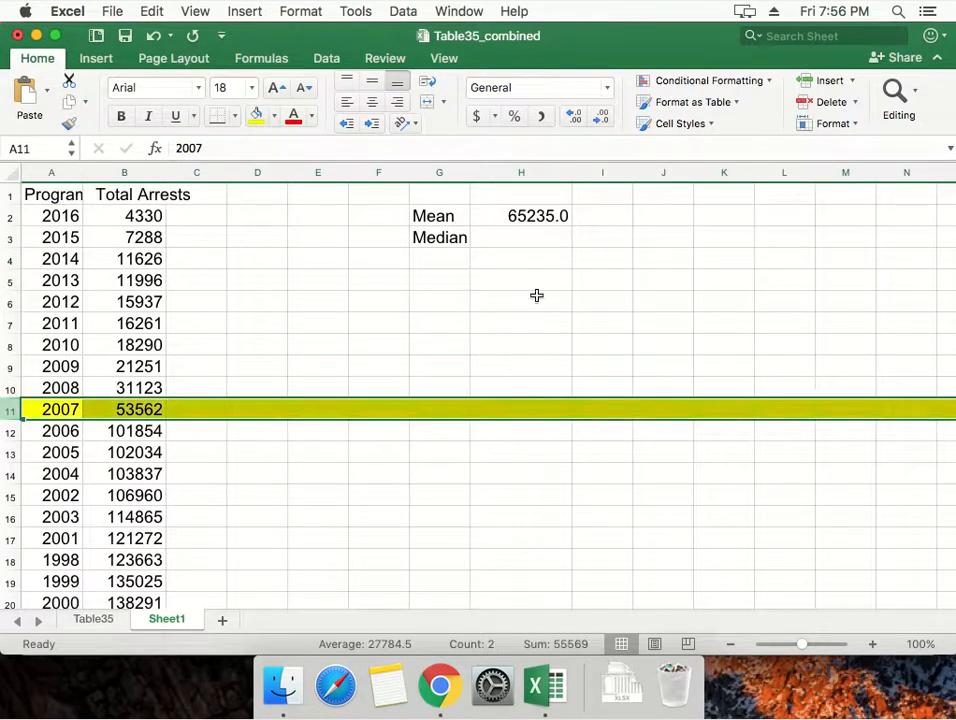
left_click(141, 409)
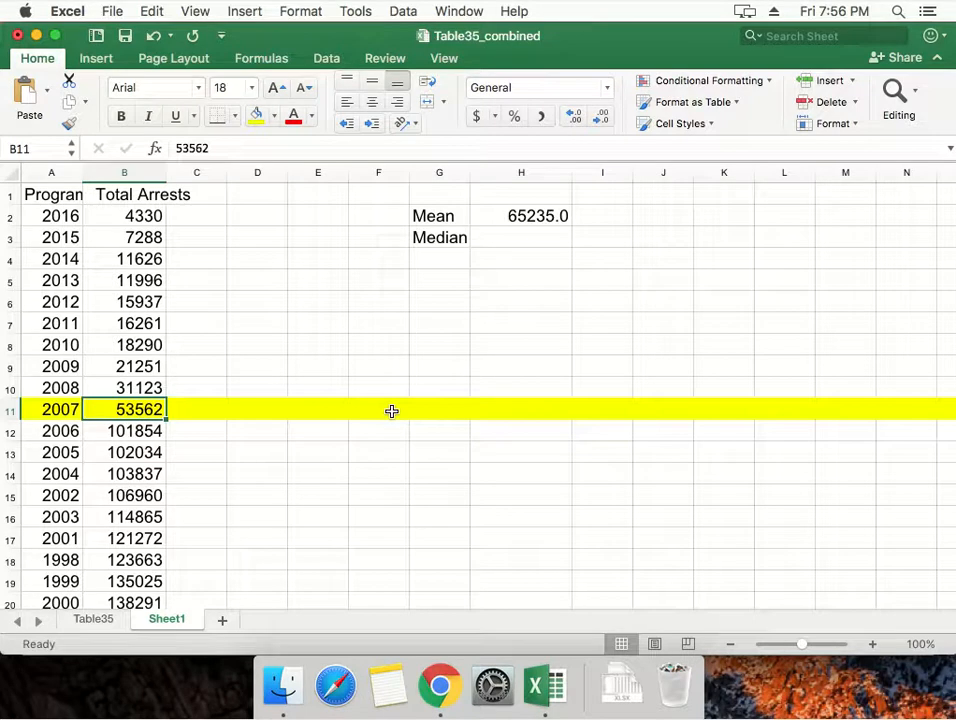
left_click(519, 235)
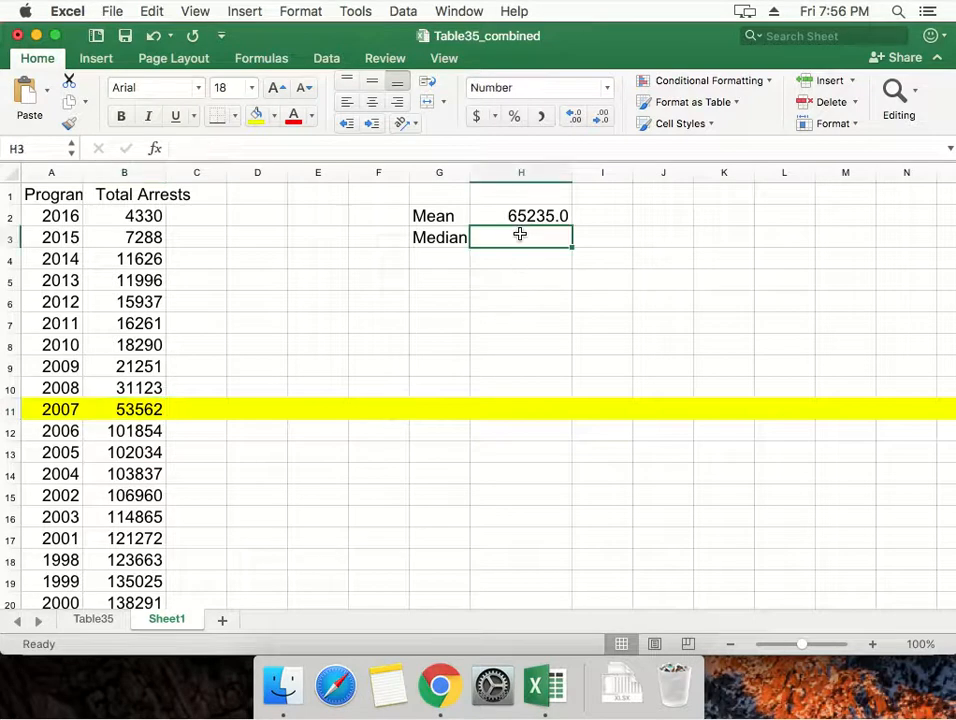
type("53")
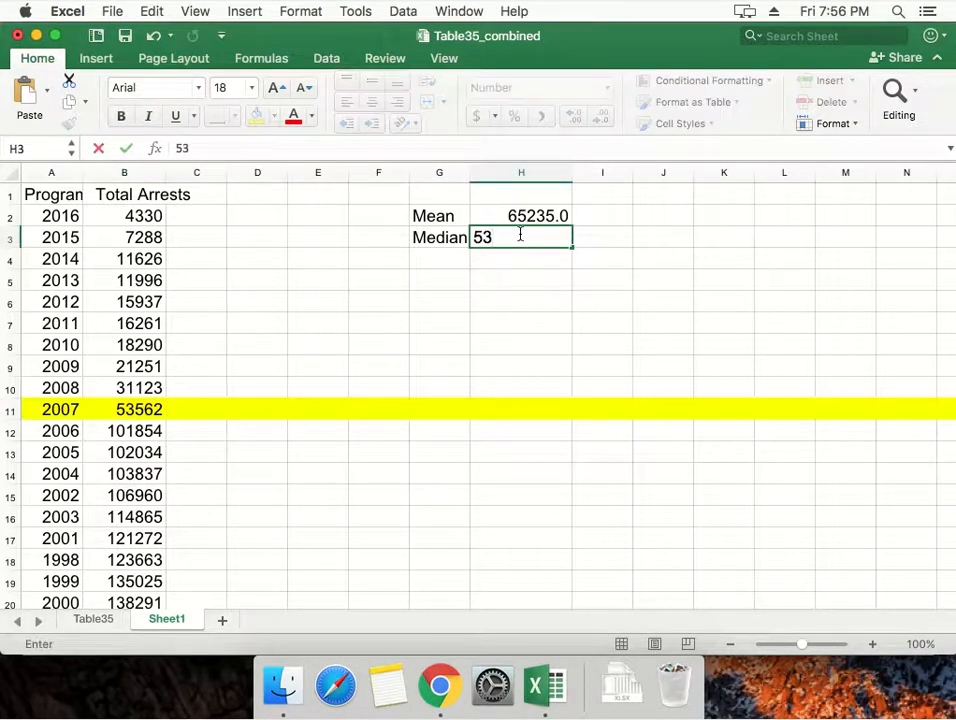
type("562")
key("BackSpace")
key("BackSpace")
key("BackSpace")
key("BackSpace")
key("BackSpace")
Enter the formula =B11 in cell H3 to take the median from the highlighted row's Total Arrests.
type("=")
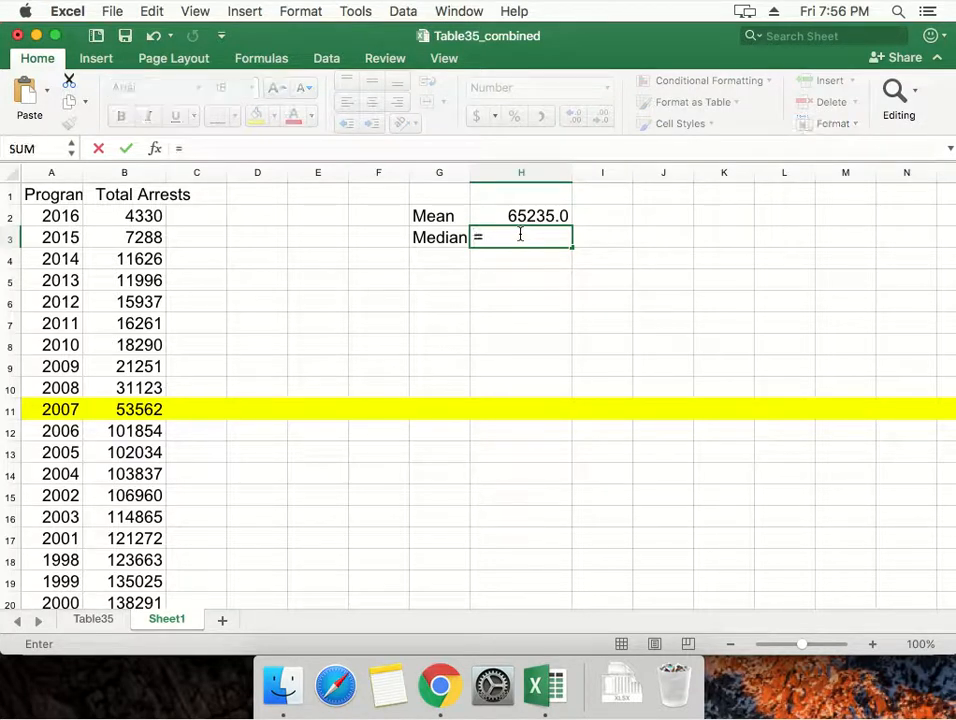
left_click(138, 412)
key("Return")
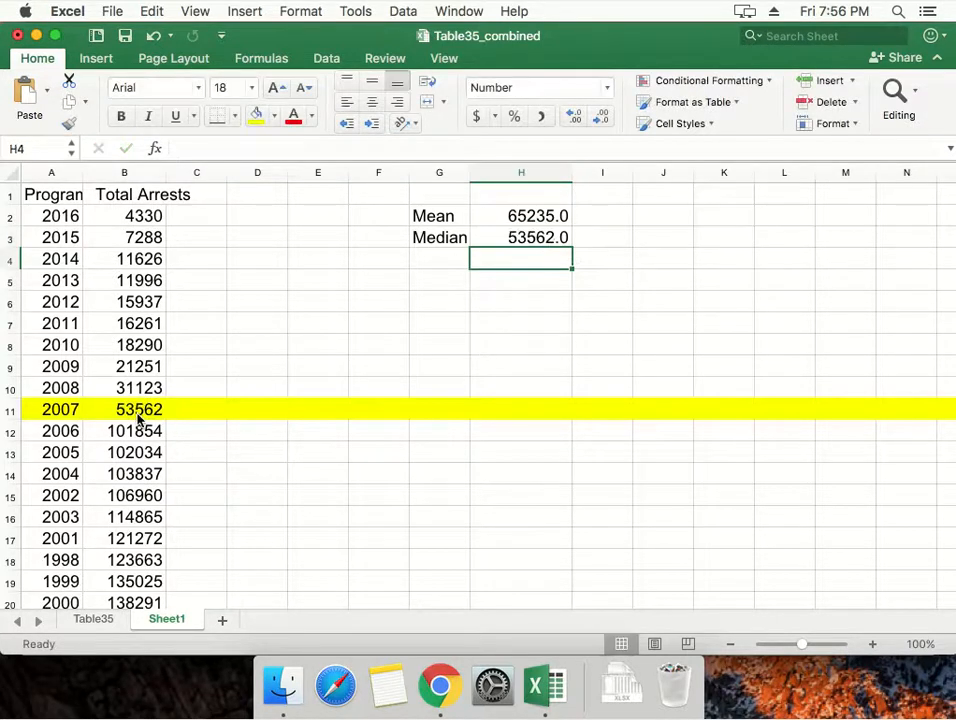
key("Up")
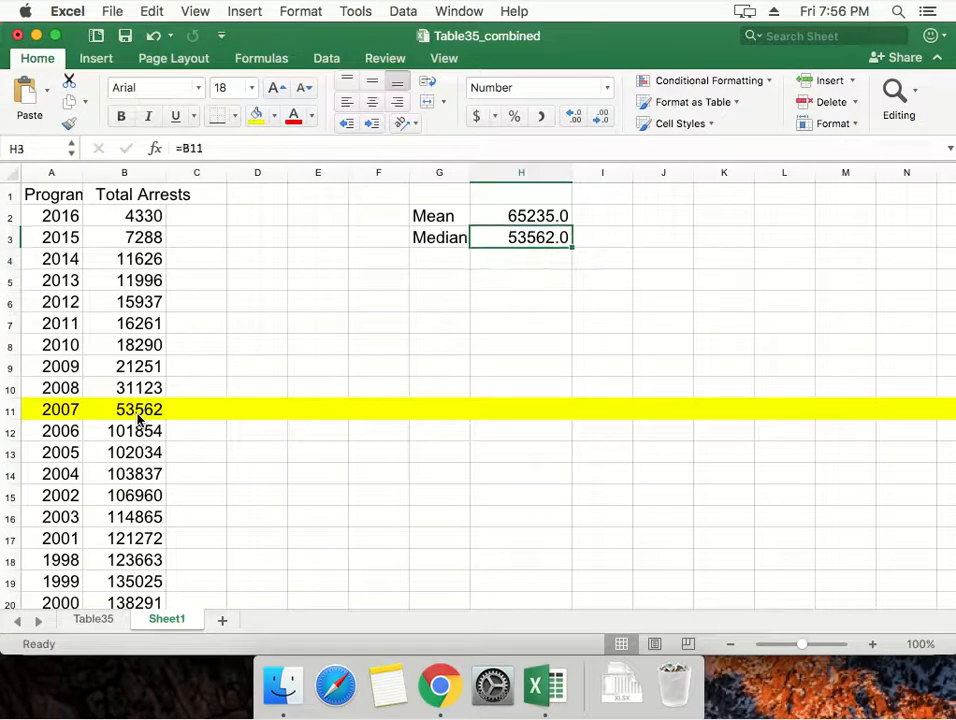